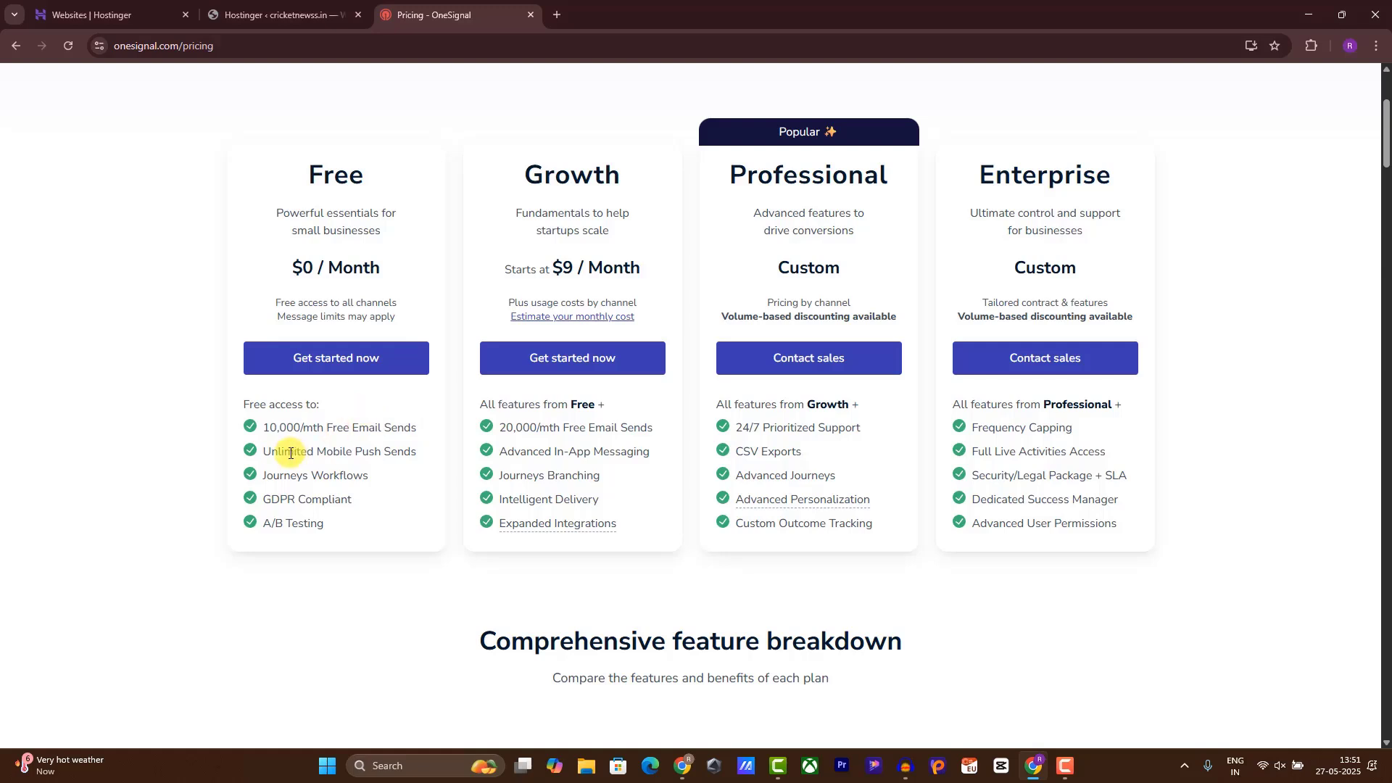
# Start signing up for OneSignal's Free plan with the existing Google account
pyautogui.moveTo(262, 459); pyautogui.dragTo(420, 451)
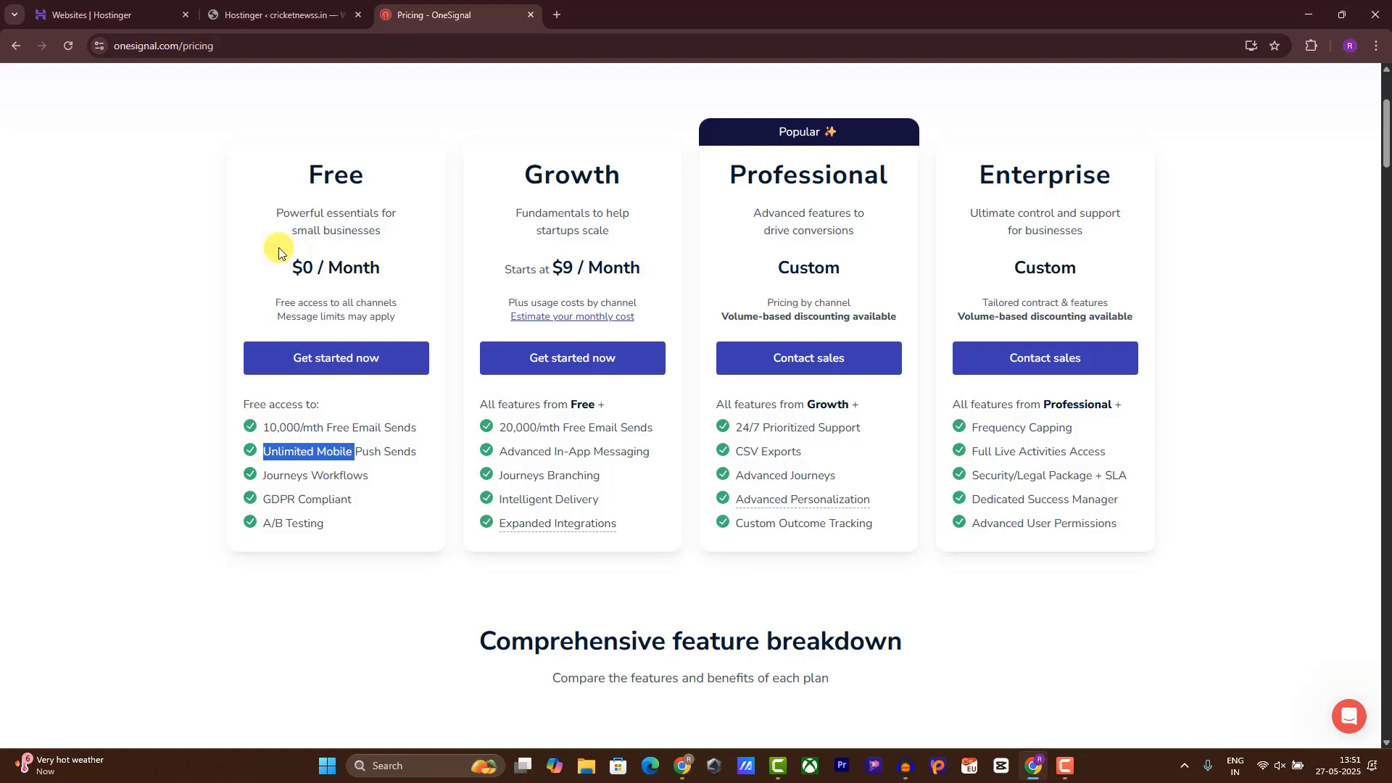
pyautogui.moveTo(531, 269); pyautogui.dragTo(638, 269)
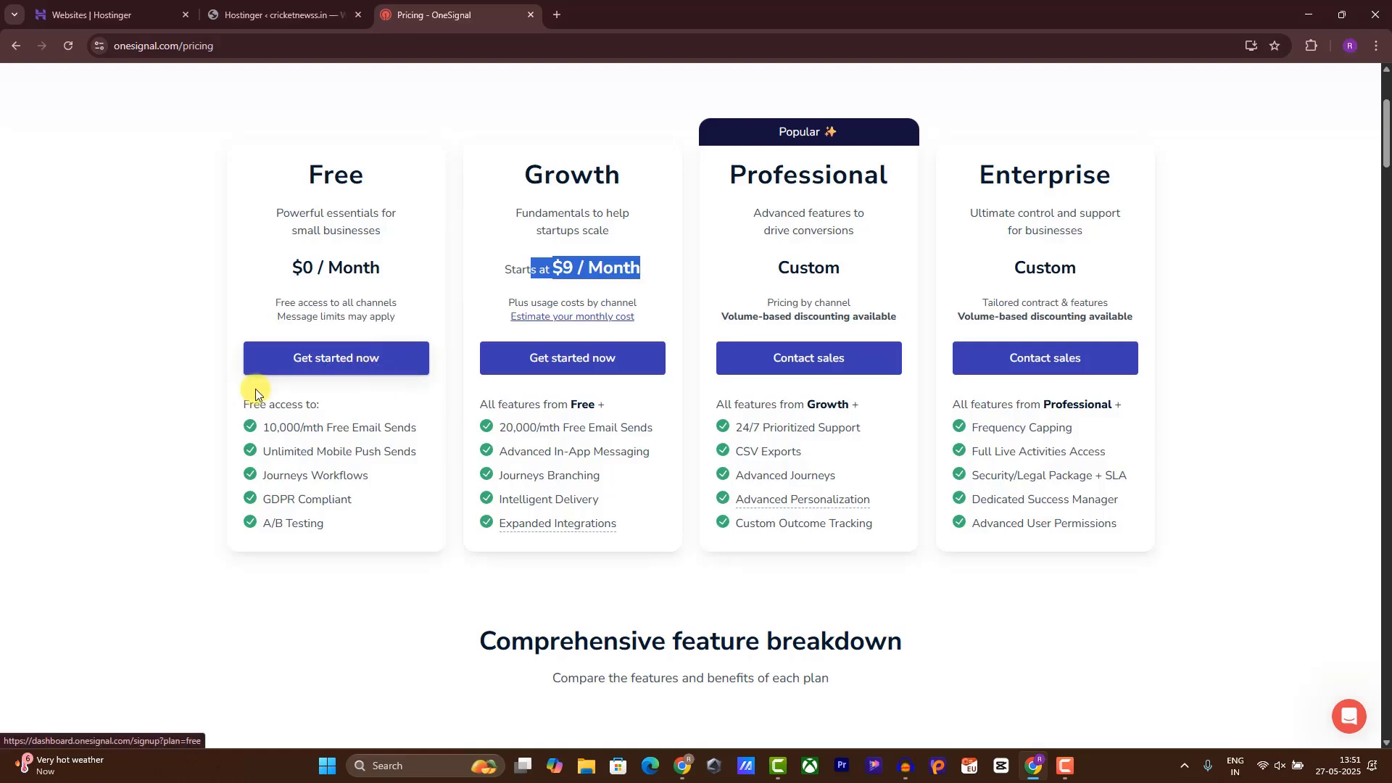
pyautogui.click(309, 360)
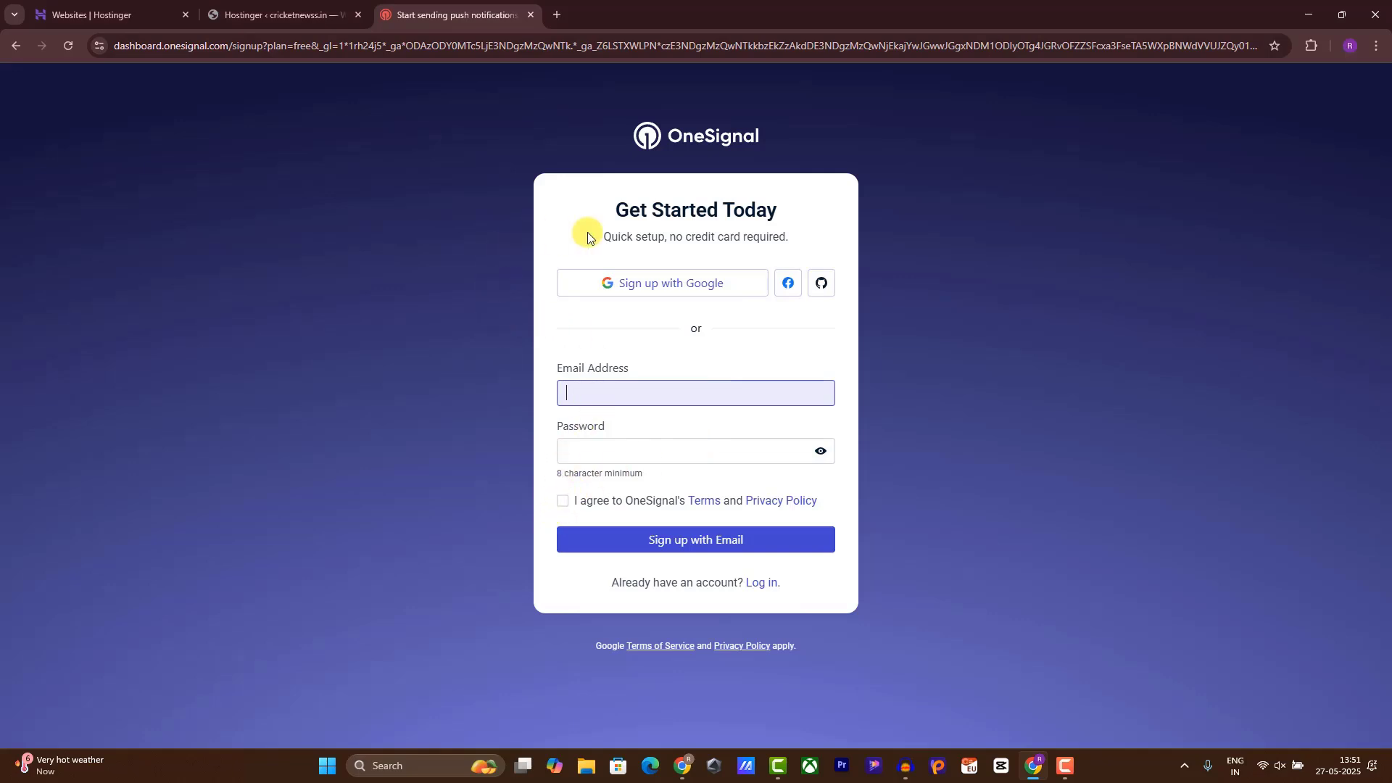
pyautogui.click(652, 296)
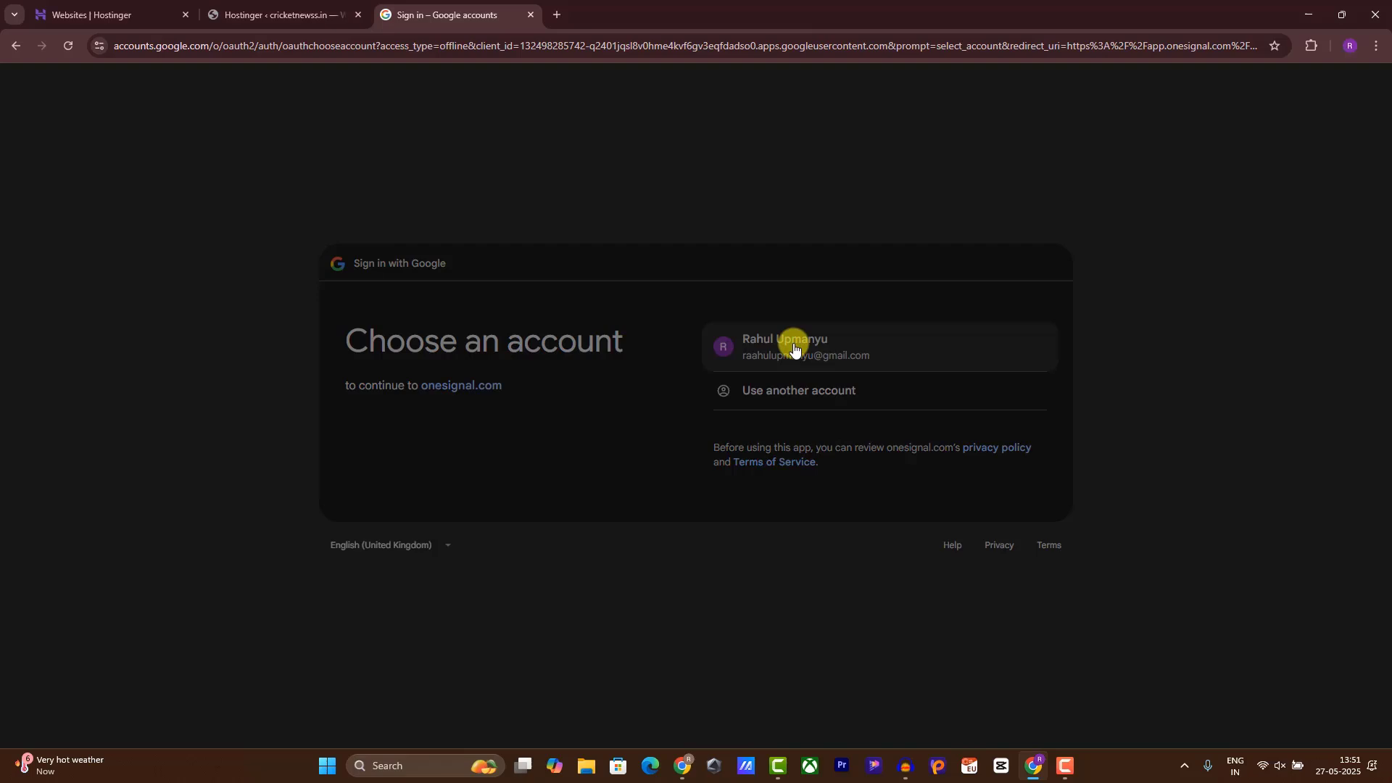
pyautogui.click(794, 348)
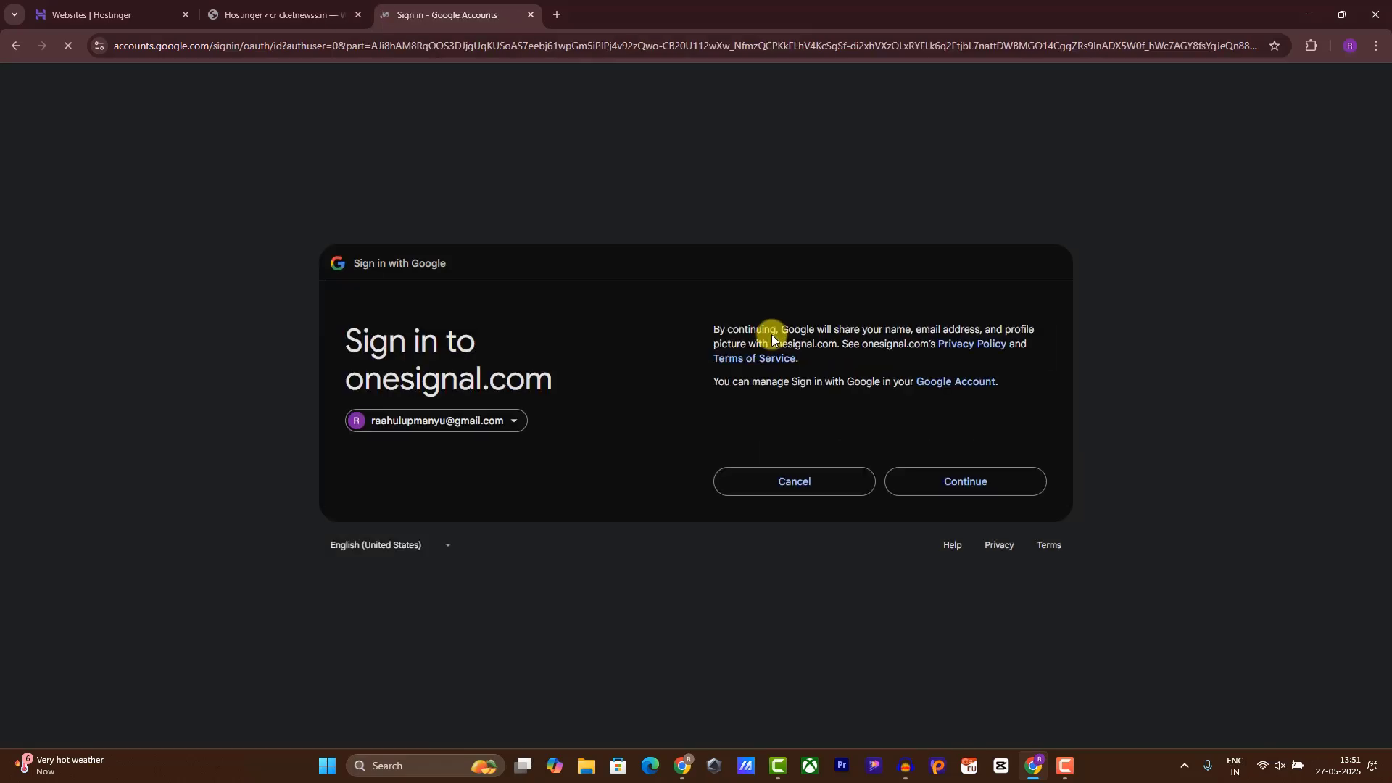
pyautogui.click(1063, 765)
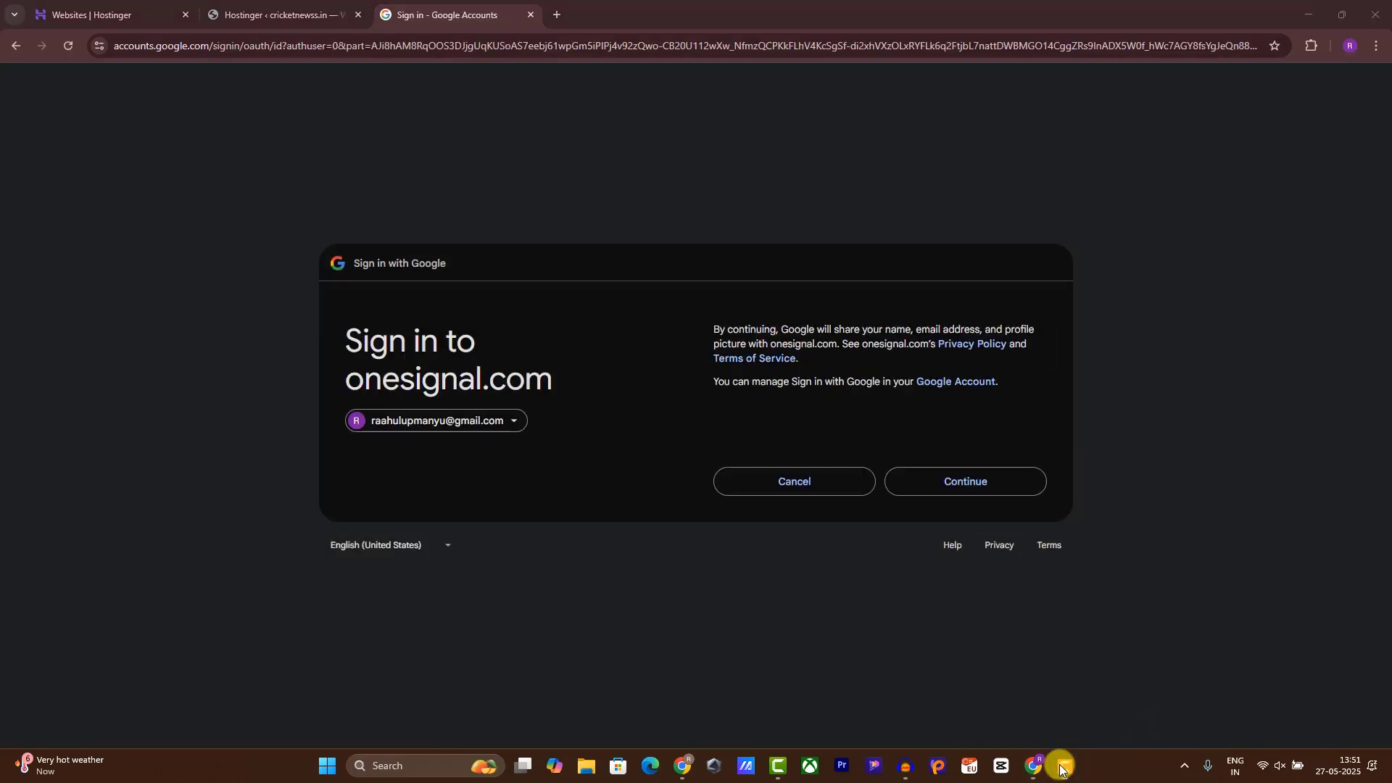
pyautogui.click(906, 766)
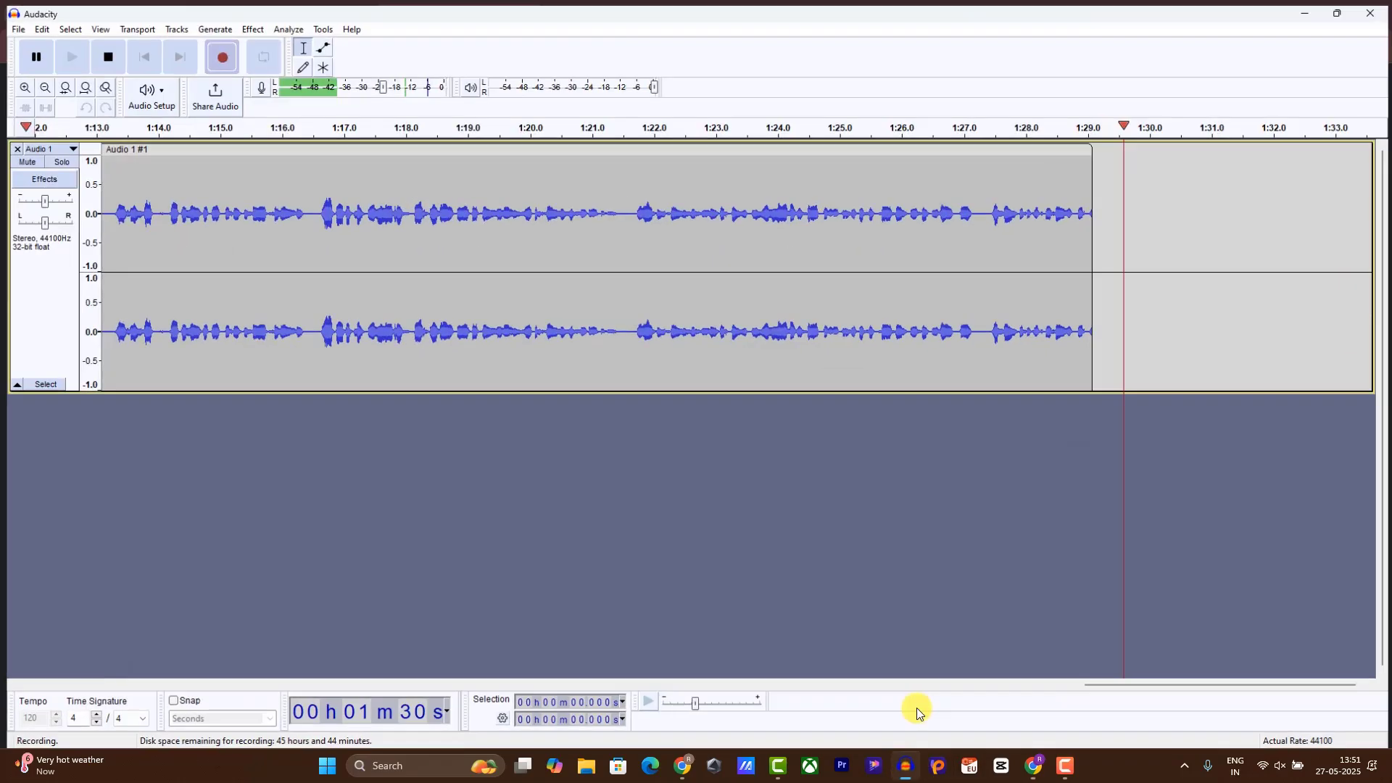
pyautogui.click(905, 766)
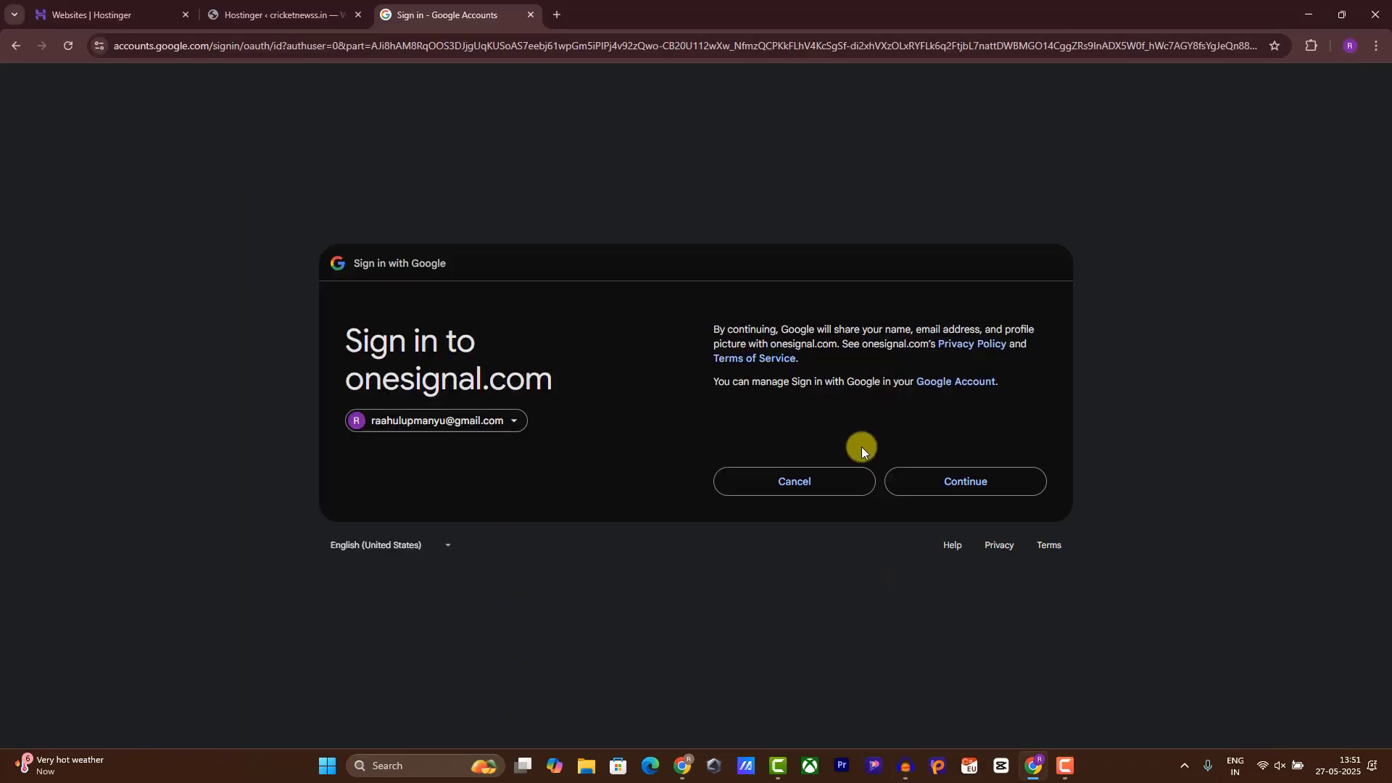
# Approve the Google sign-in to onesignal.com and choose the Free plan at $0 / Month
pyautogui.click(947, 492)
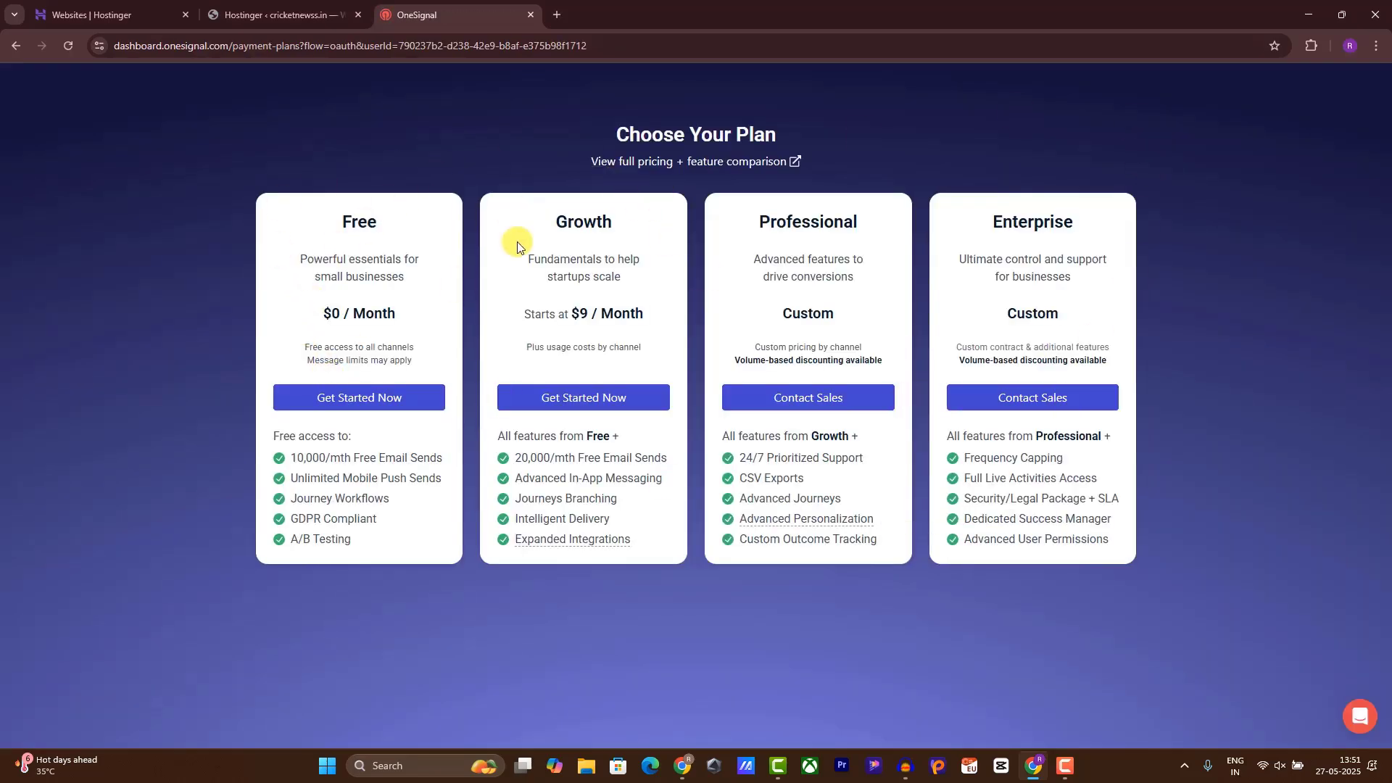
pyautogui.click(382, 396)
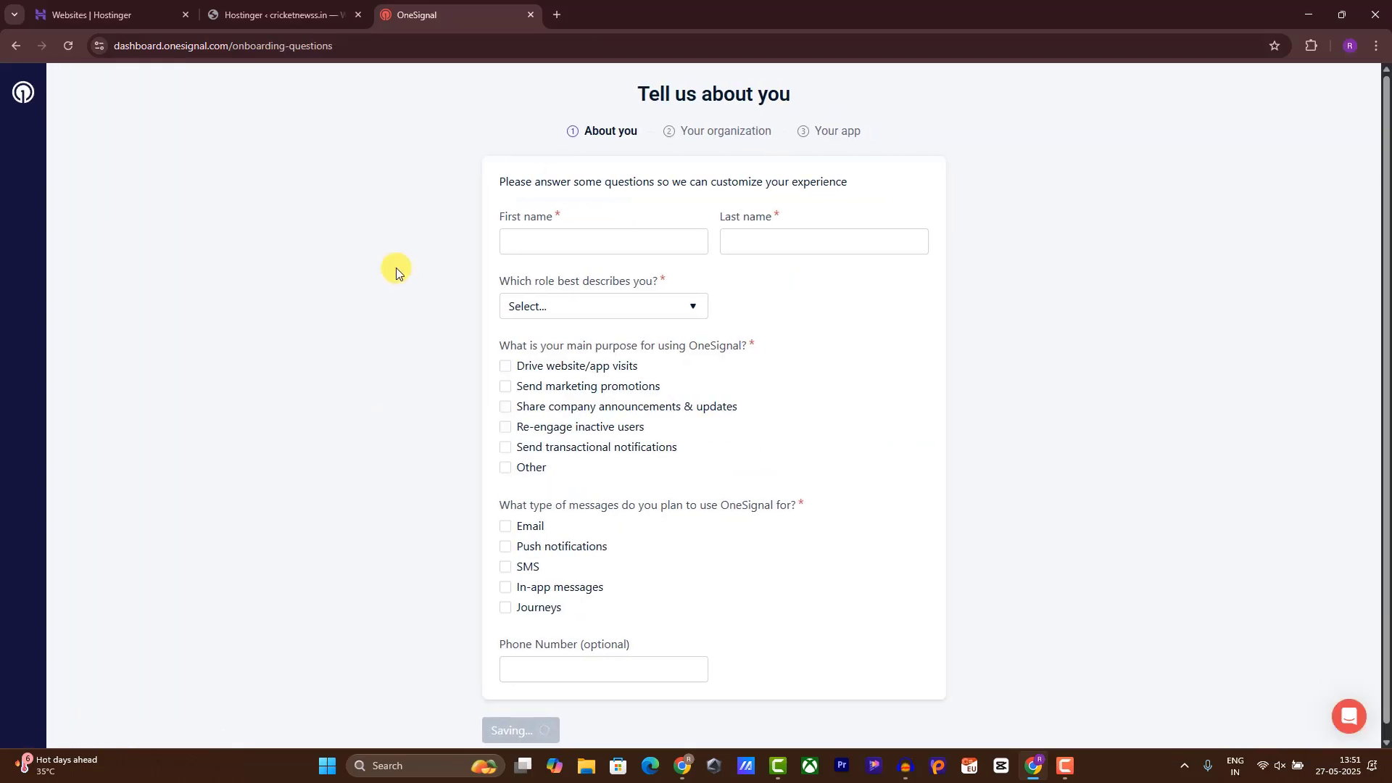
# Enter the account holder's first and last name and set the role to Other, specified as Blogger
pyautogui.click(537, 245)
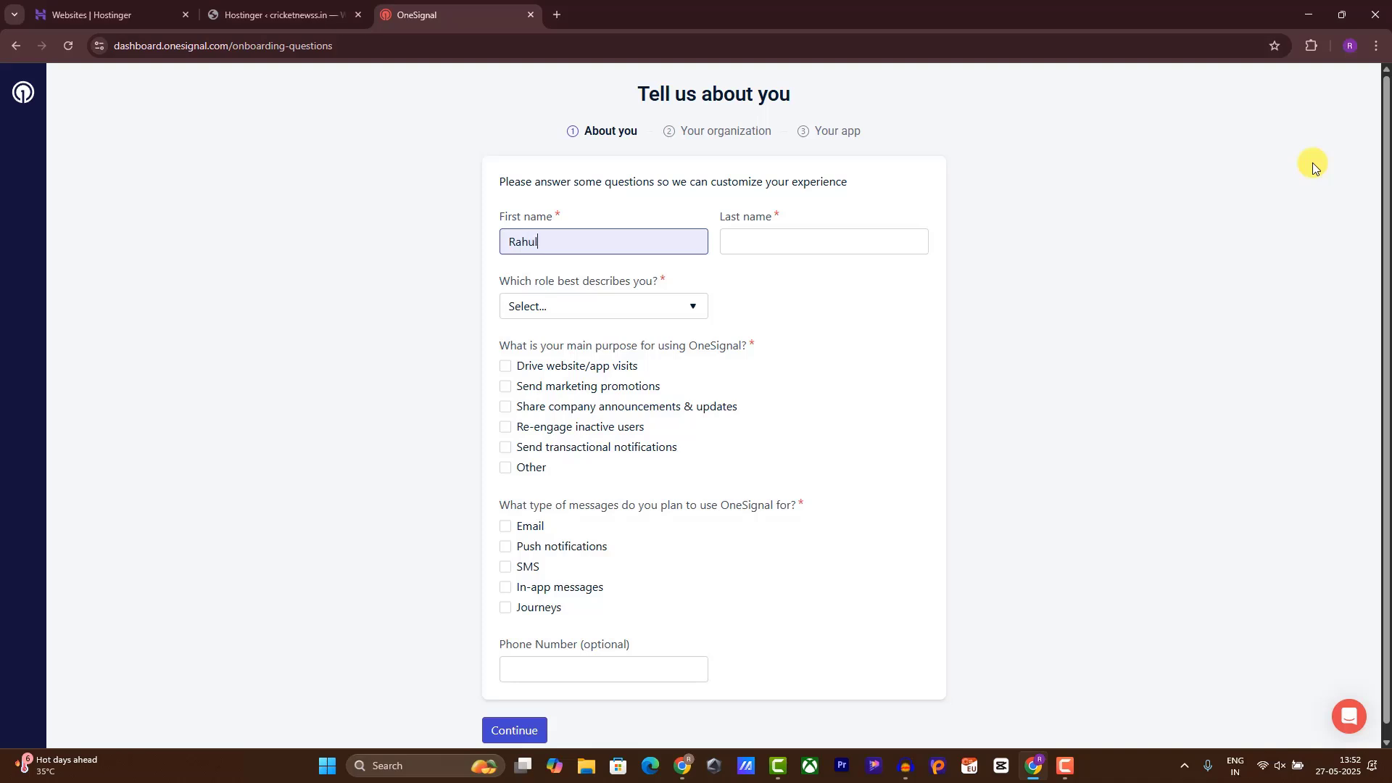
pyautogui.press('Tab')
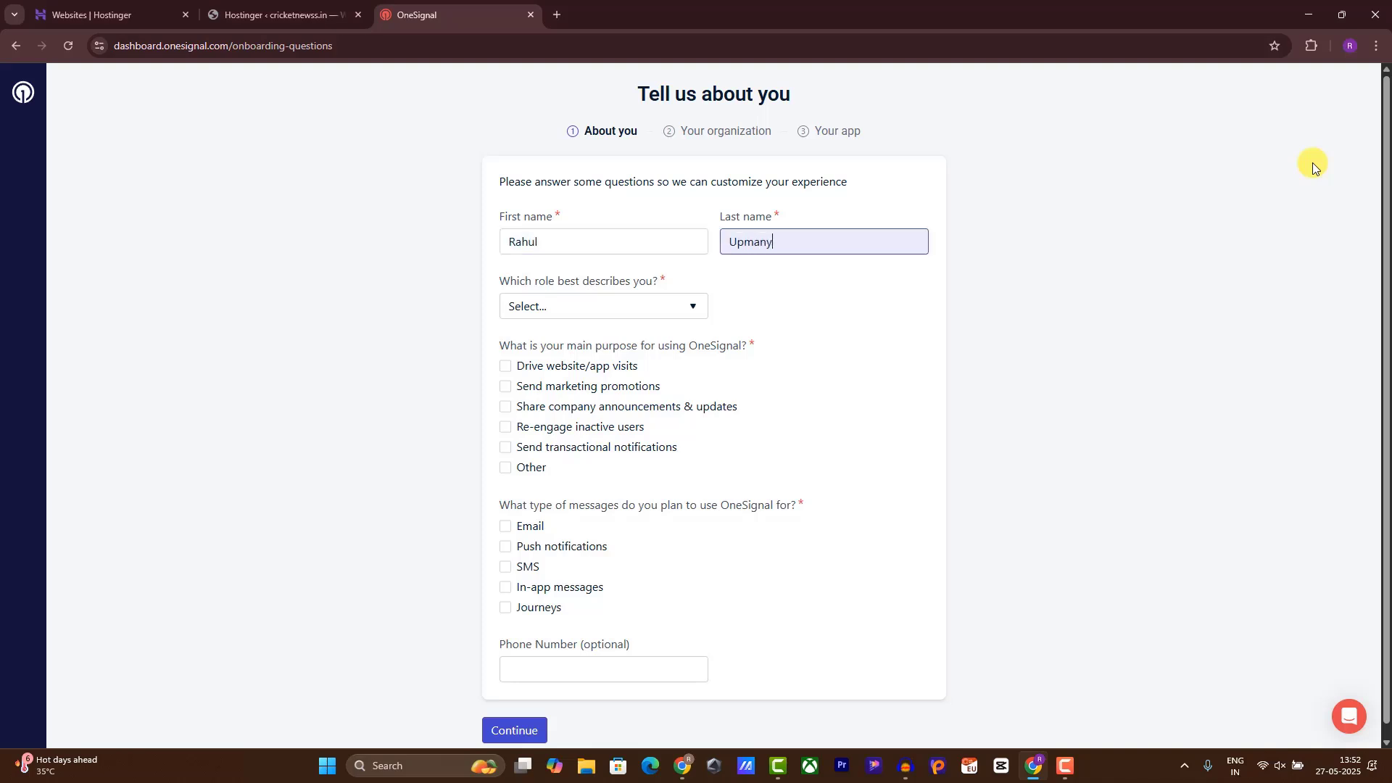
pyautogui.click(633, 307)
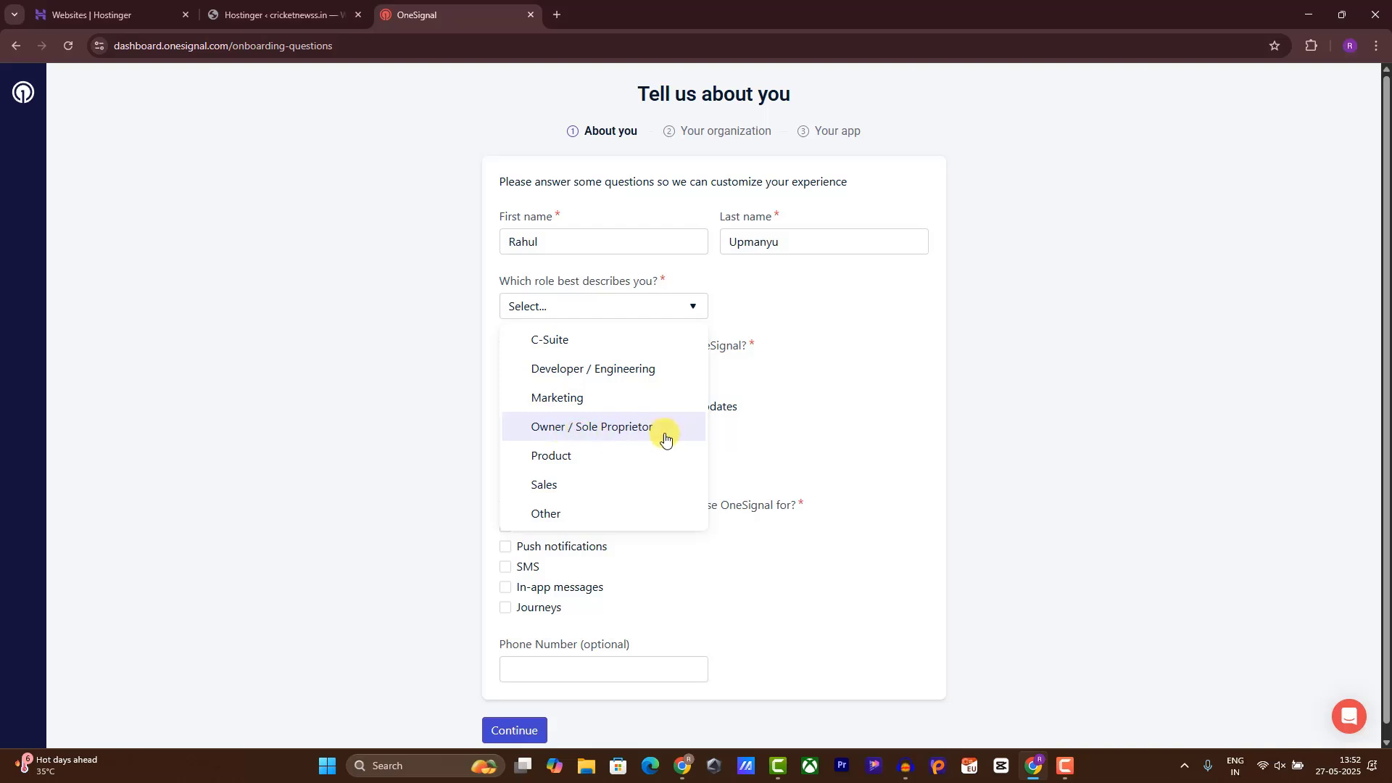
pyautogui.click(560, 513)
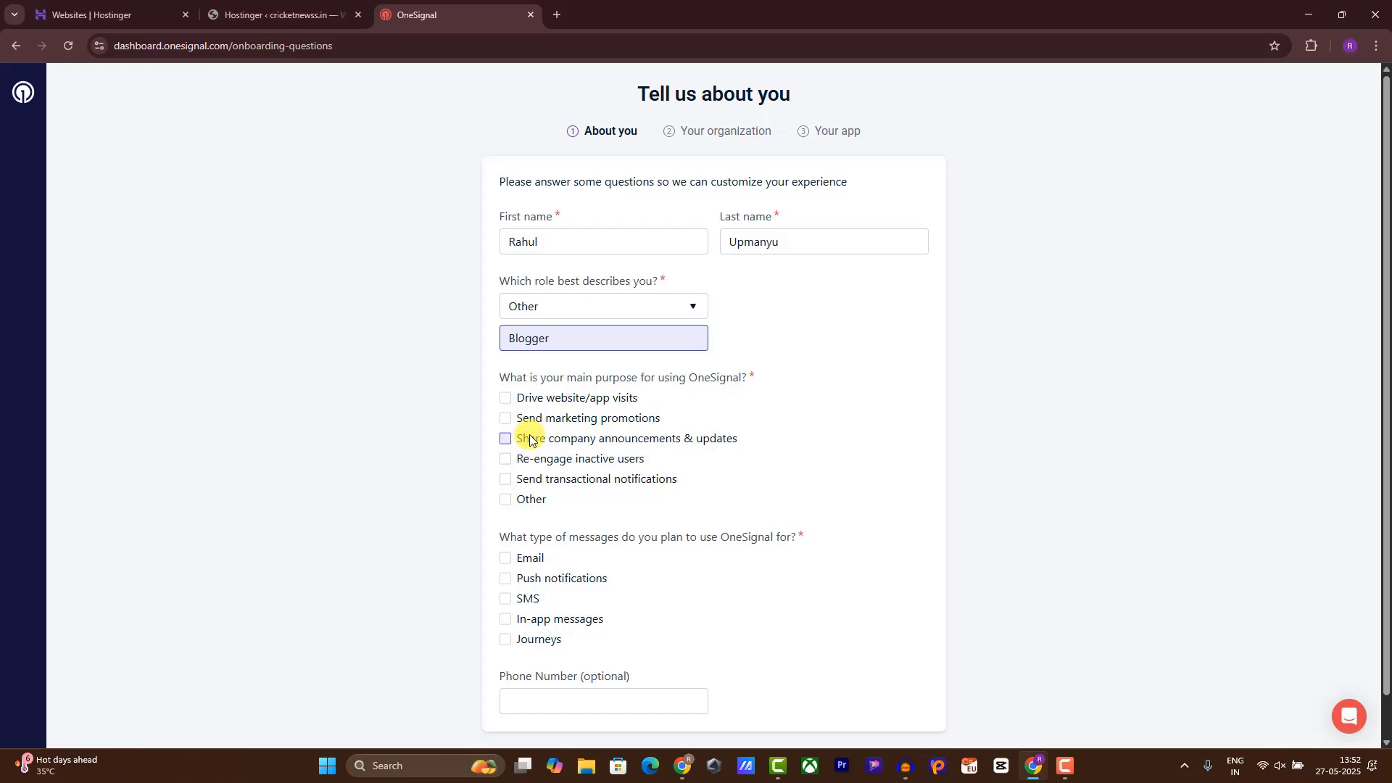
# Choose Drive website/app visits as the main purpose, Email and Push notifications as message types, and submit the personal details
pyautogui.click(505, 400)
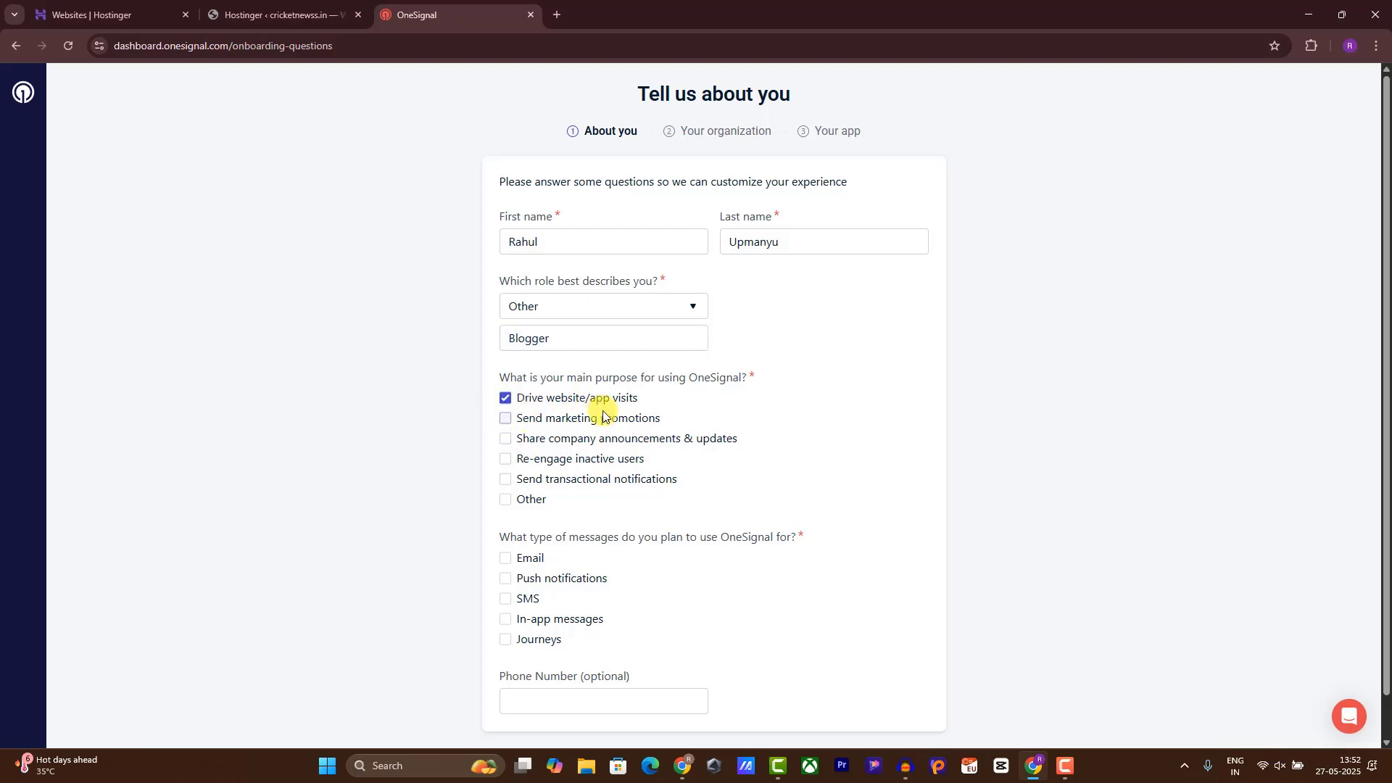
pyautogui.scroll(-1, 578, 412)
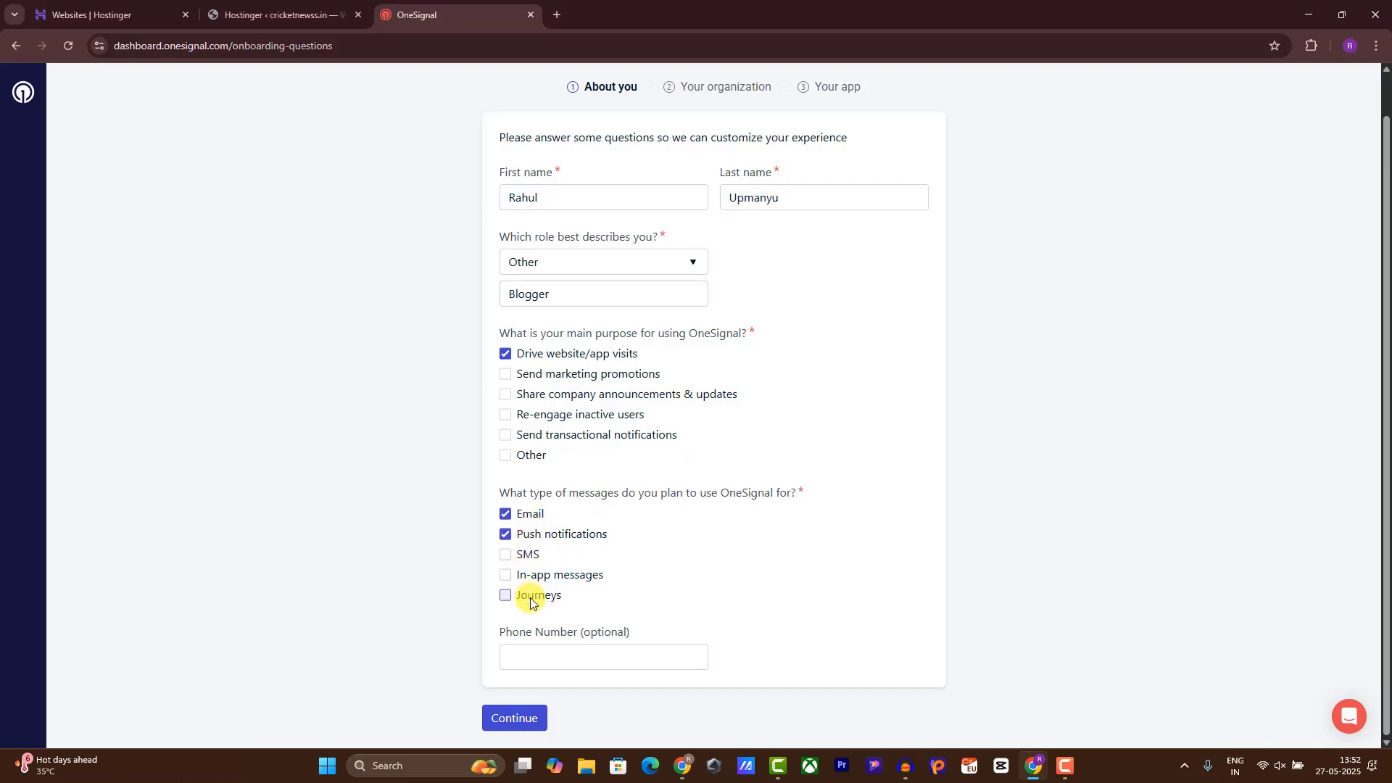
pyautogui.click(519, 665)
pyautogui.click(499, 718)
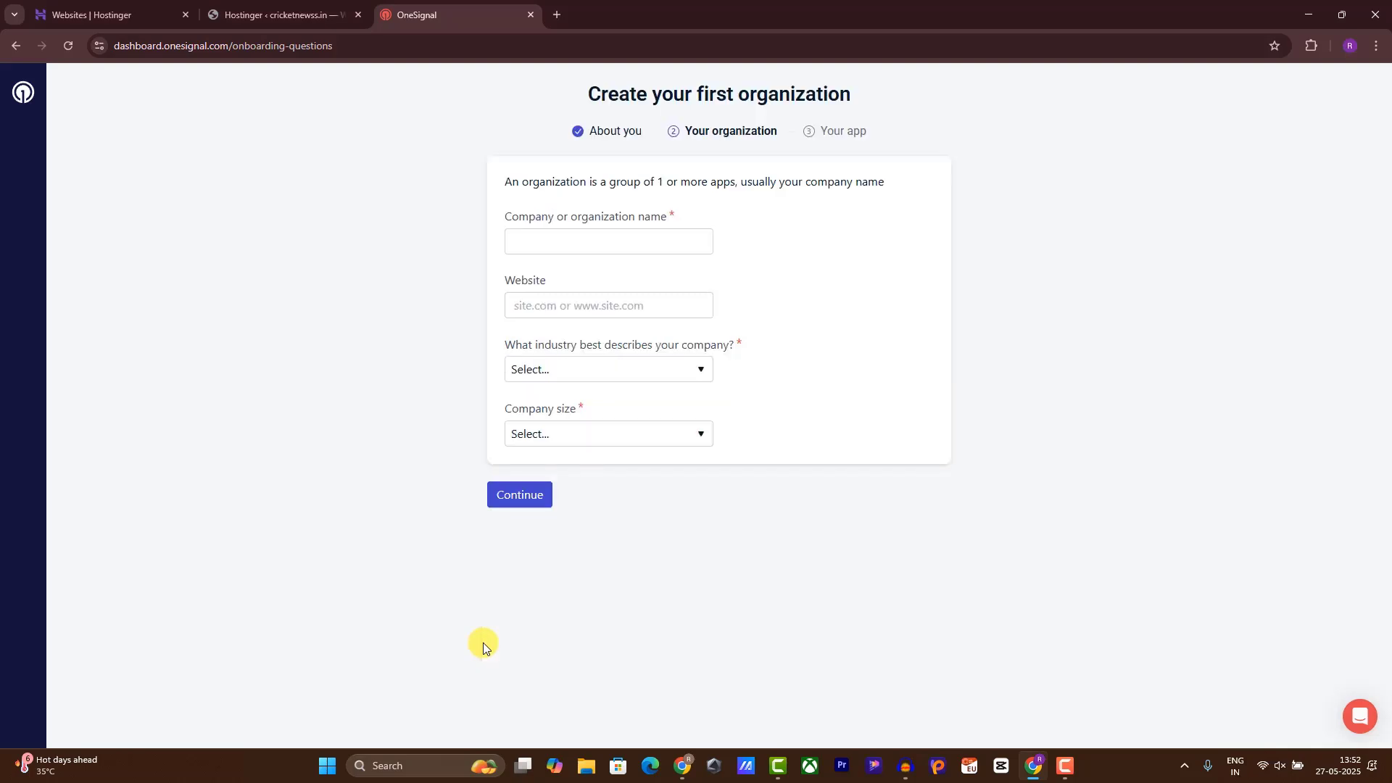
# Fill in the organization name as Cricketnewss, copying it from the WordPress site's web address
pyautogui.click(601, 238)
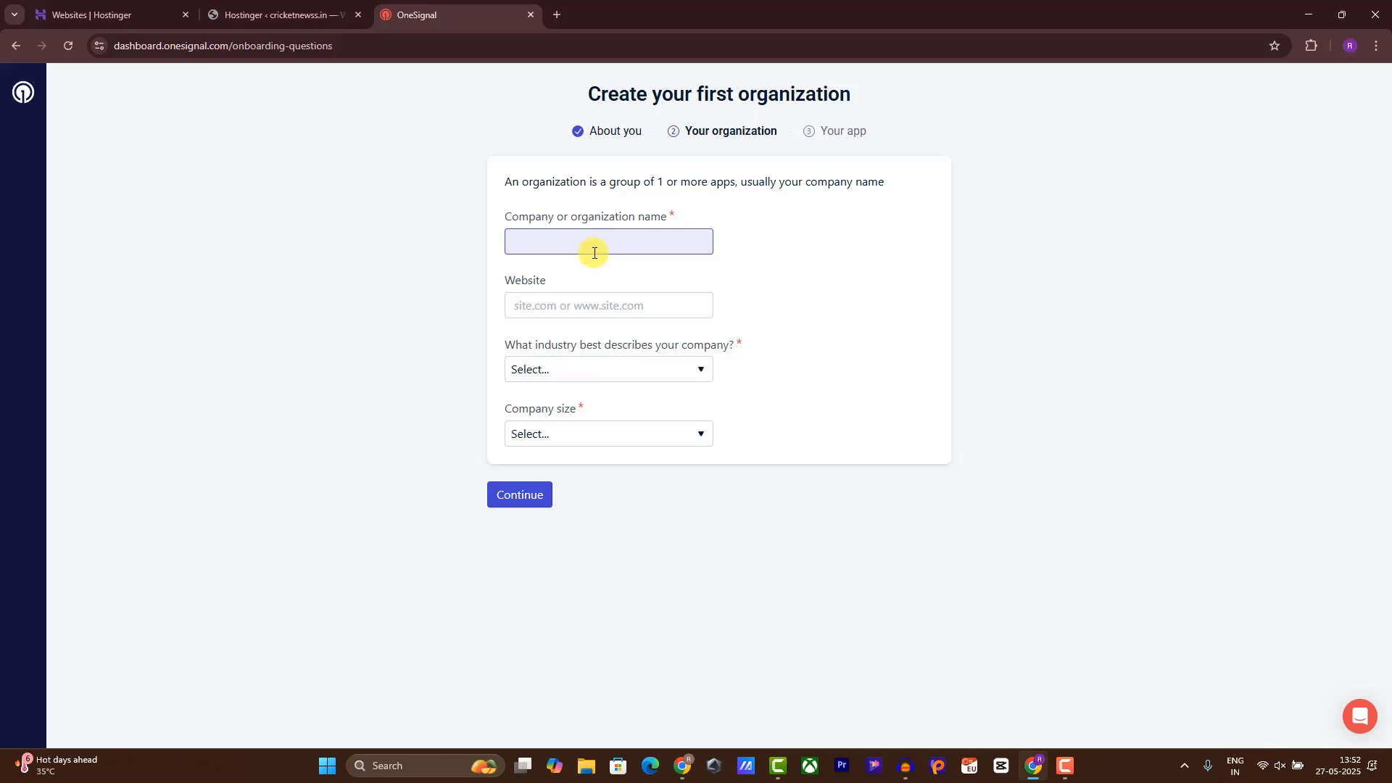
pyautogui.click(225, 13)
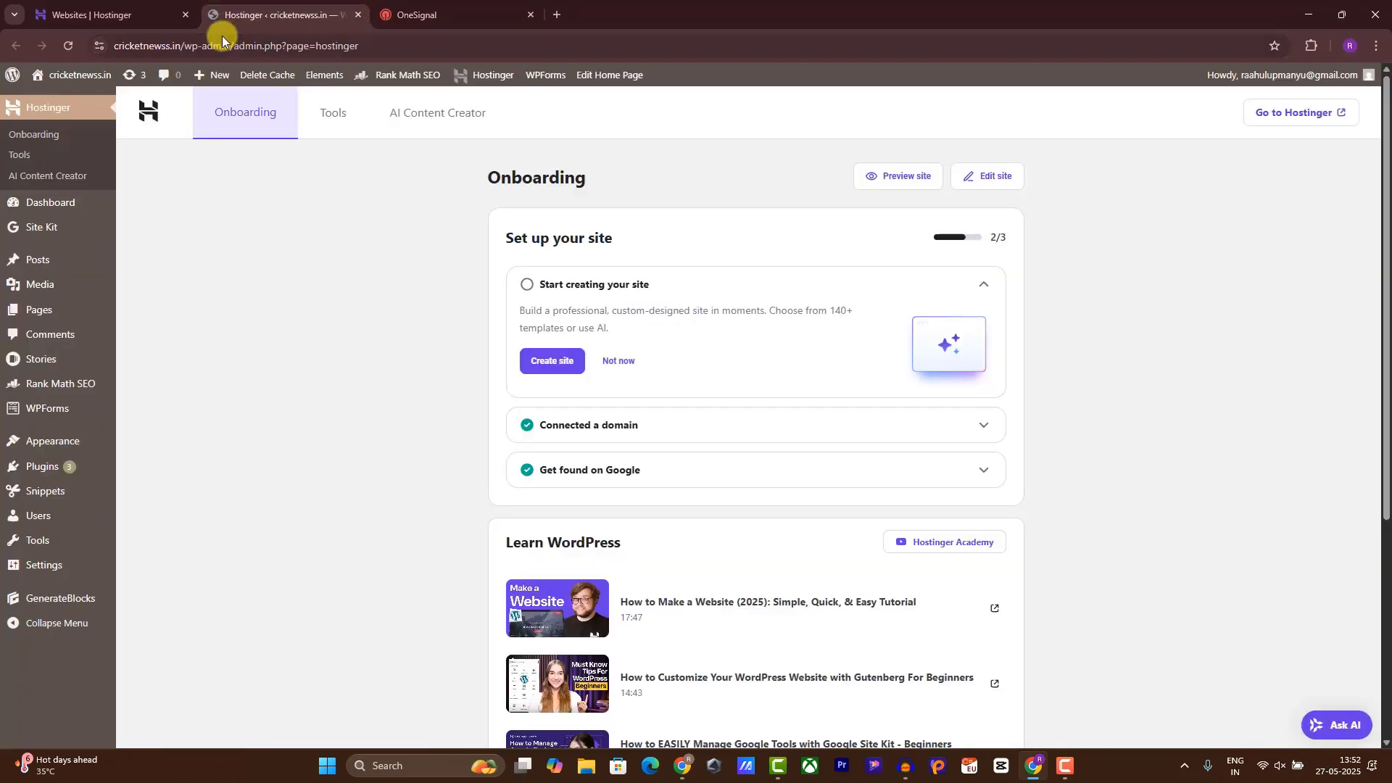
pyautogui.doubleClick(179, 40)
pyautogui.hotkey('ctrl', 'c')
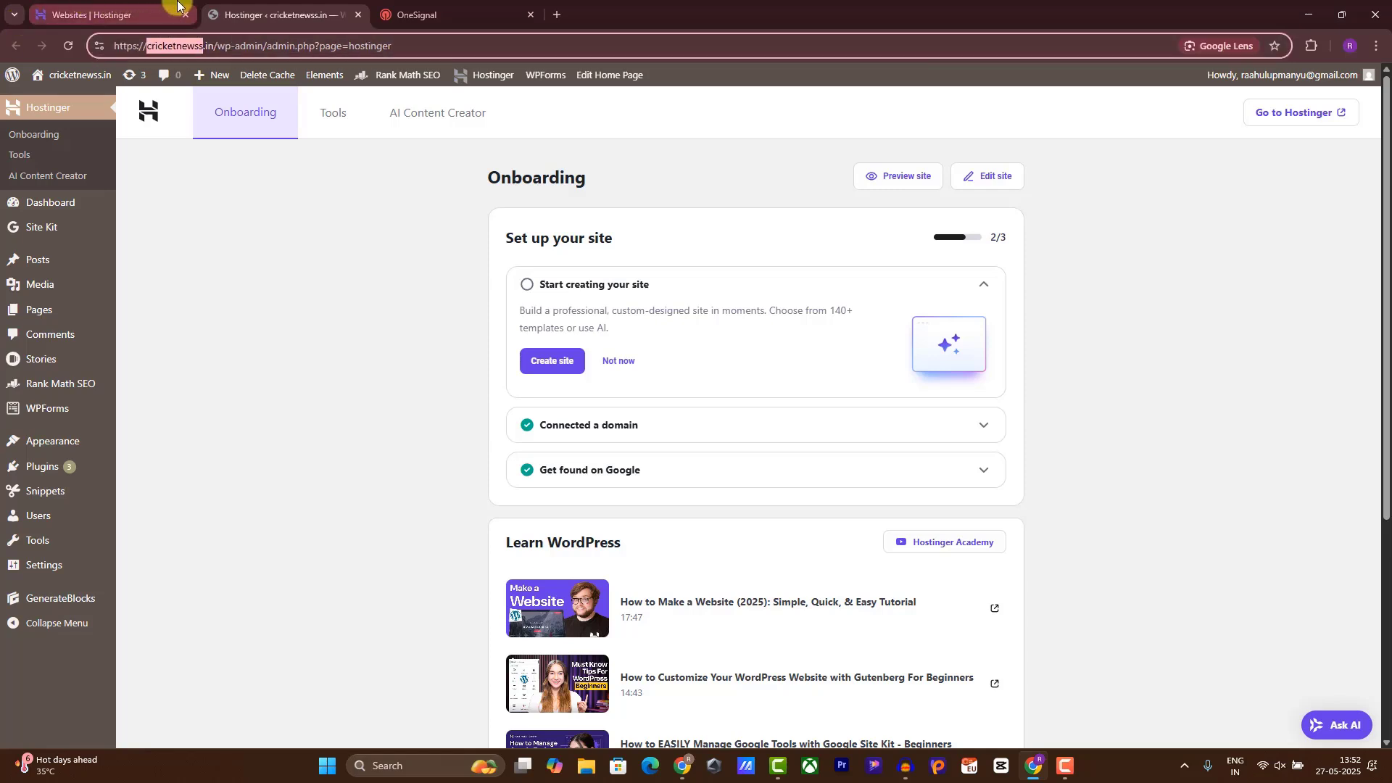
pyautogui.click(400, 12)
pyautogui.hotkey('ctrl', 'v')
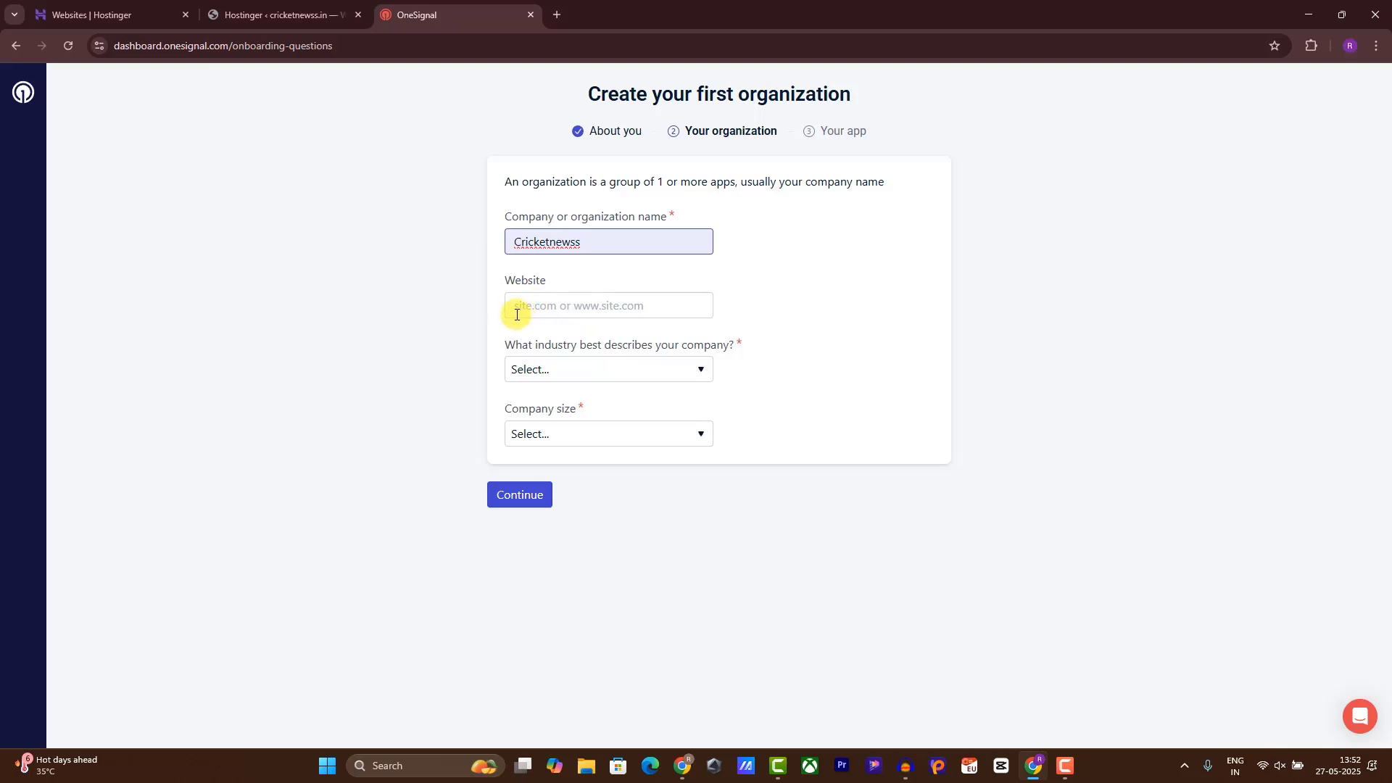
# Fill in the organization's website as cricketnewss.in, copying the domain from the WordPress site's web address
pyautogui.click(1066, 766)
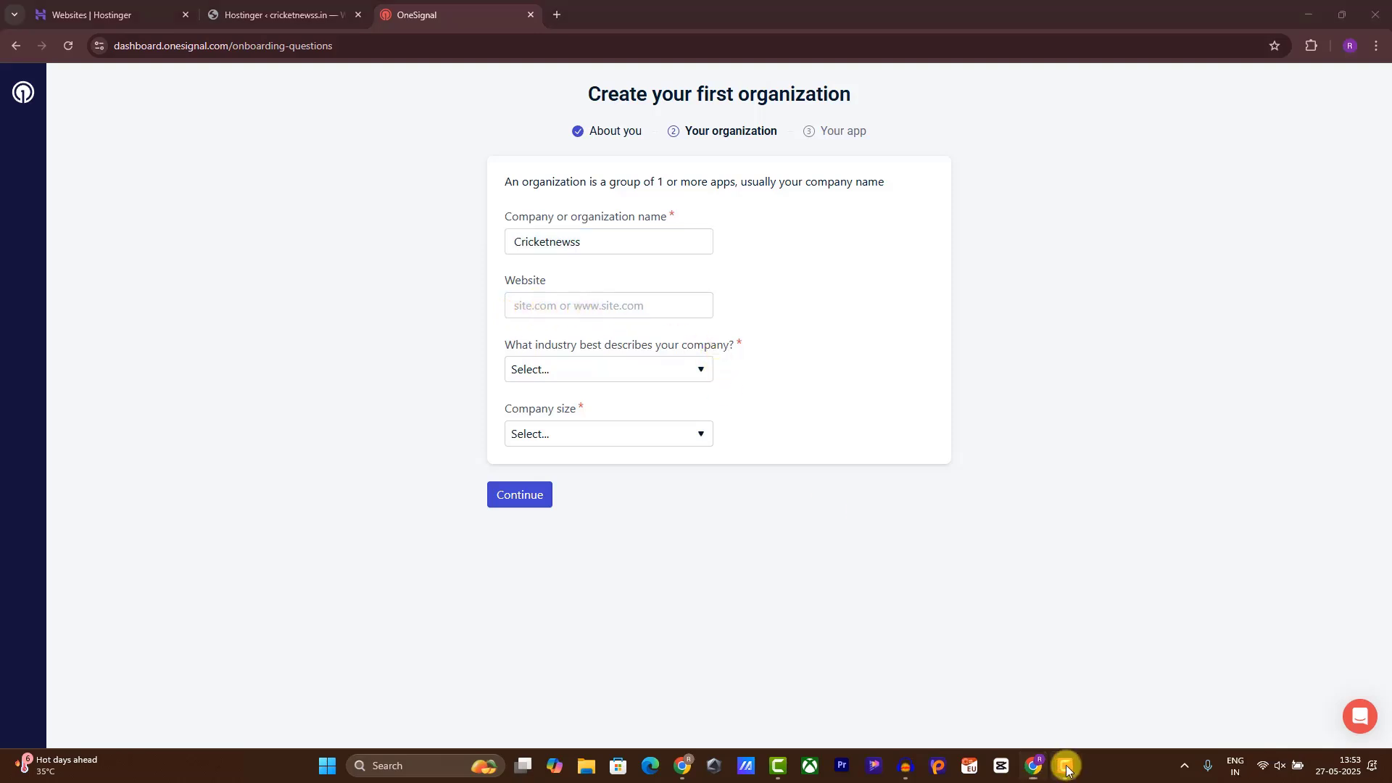
pyautogui.click(320, 11)
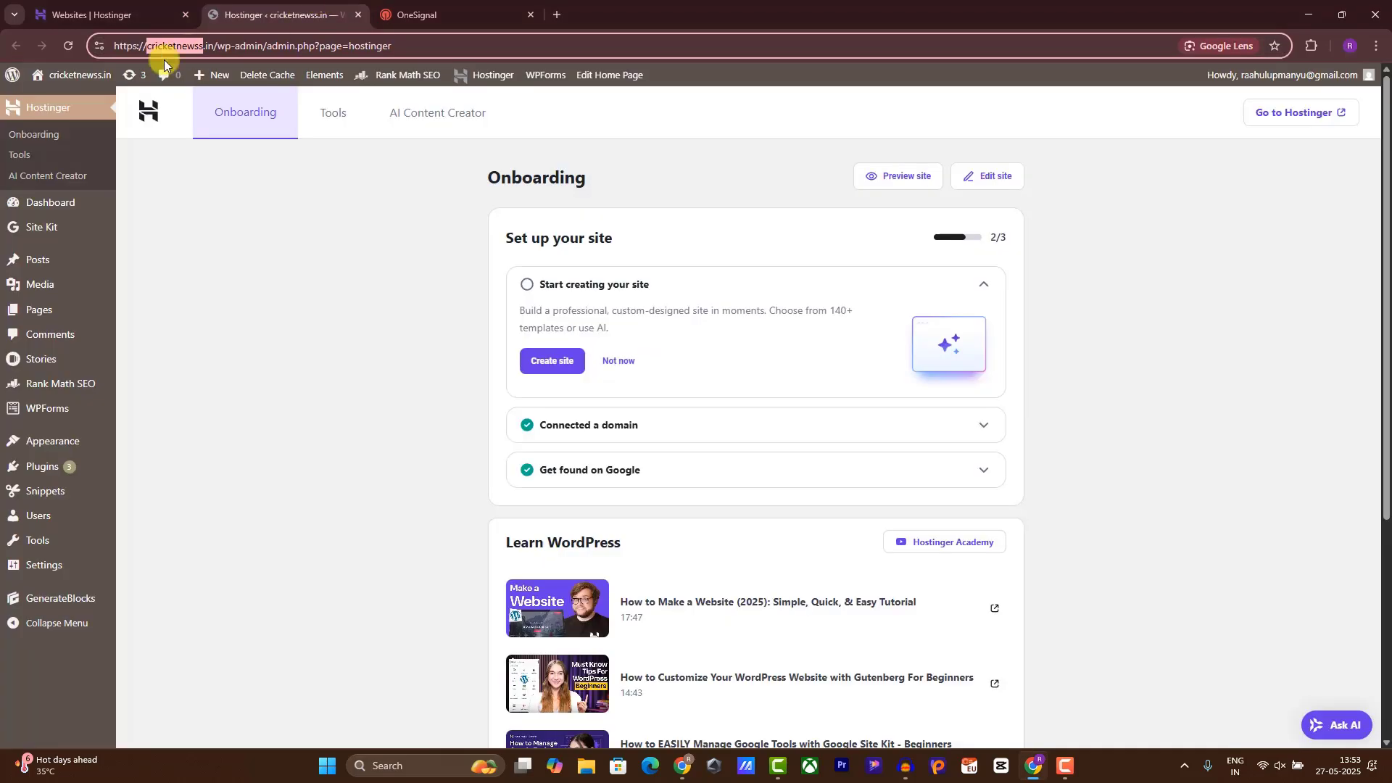
pyautogui.doubleClick(149, 48)
pyautogui.hotkey('ctrl', 'c')
pyautogui.click(420, 9)
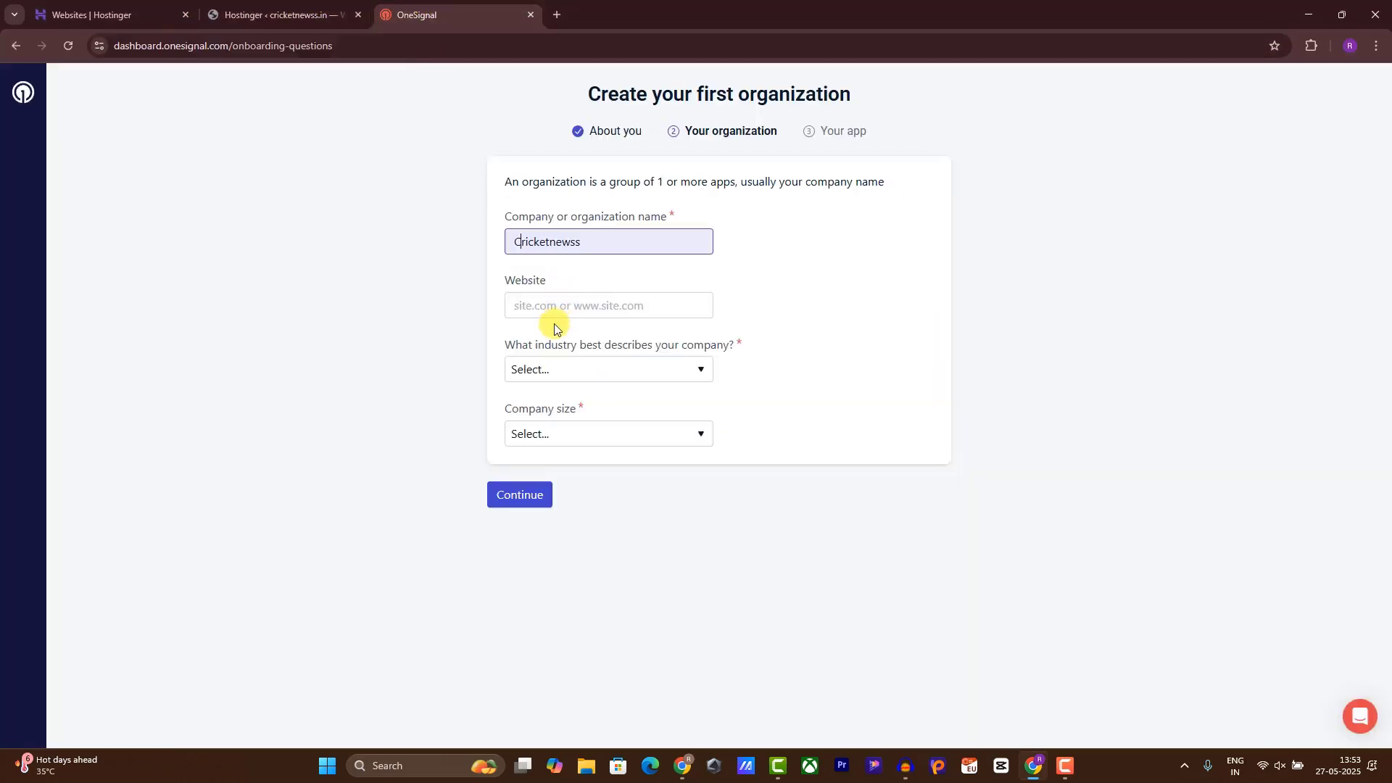
pyautogui.click(546, 303)
pyautogui.hotkey('ctrl', 'v')
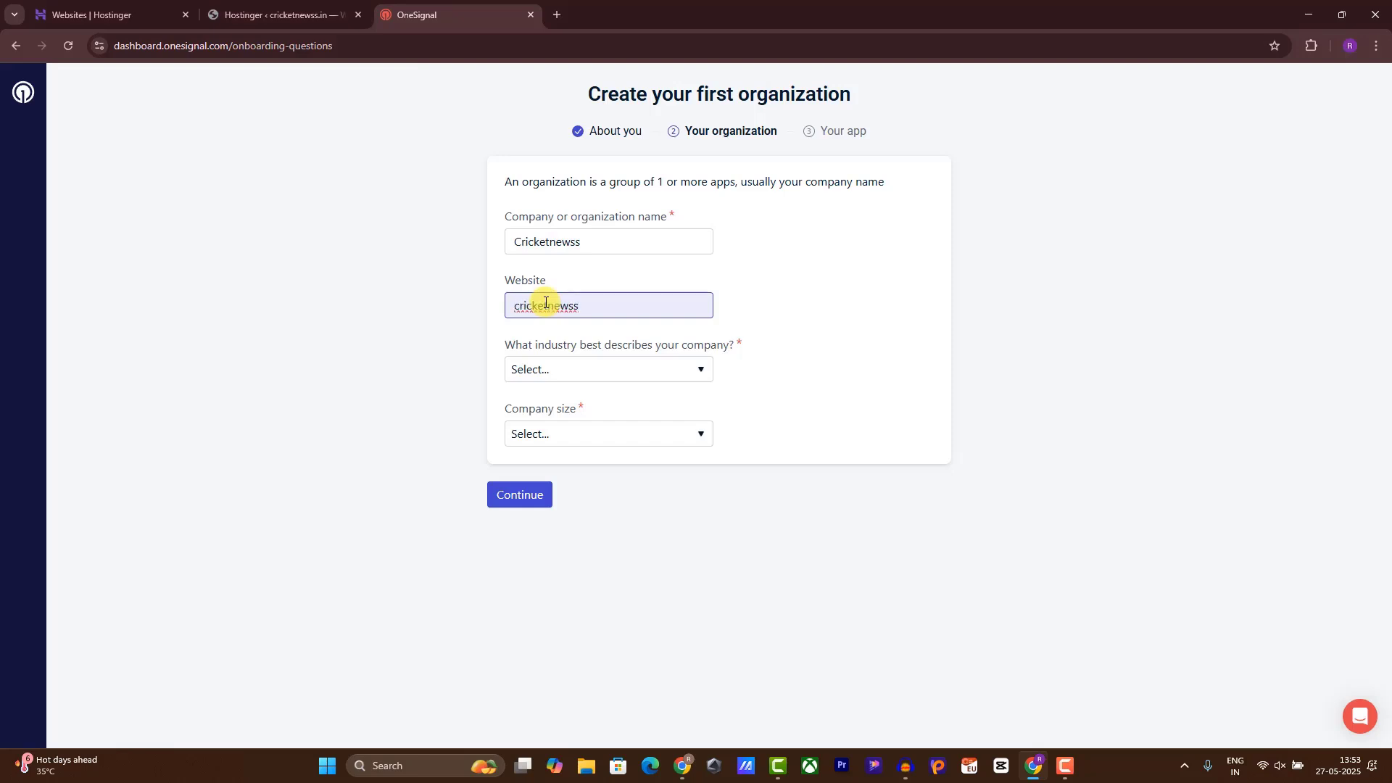
pyautogui.click(961, 355)
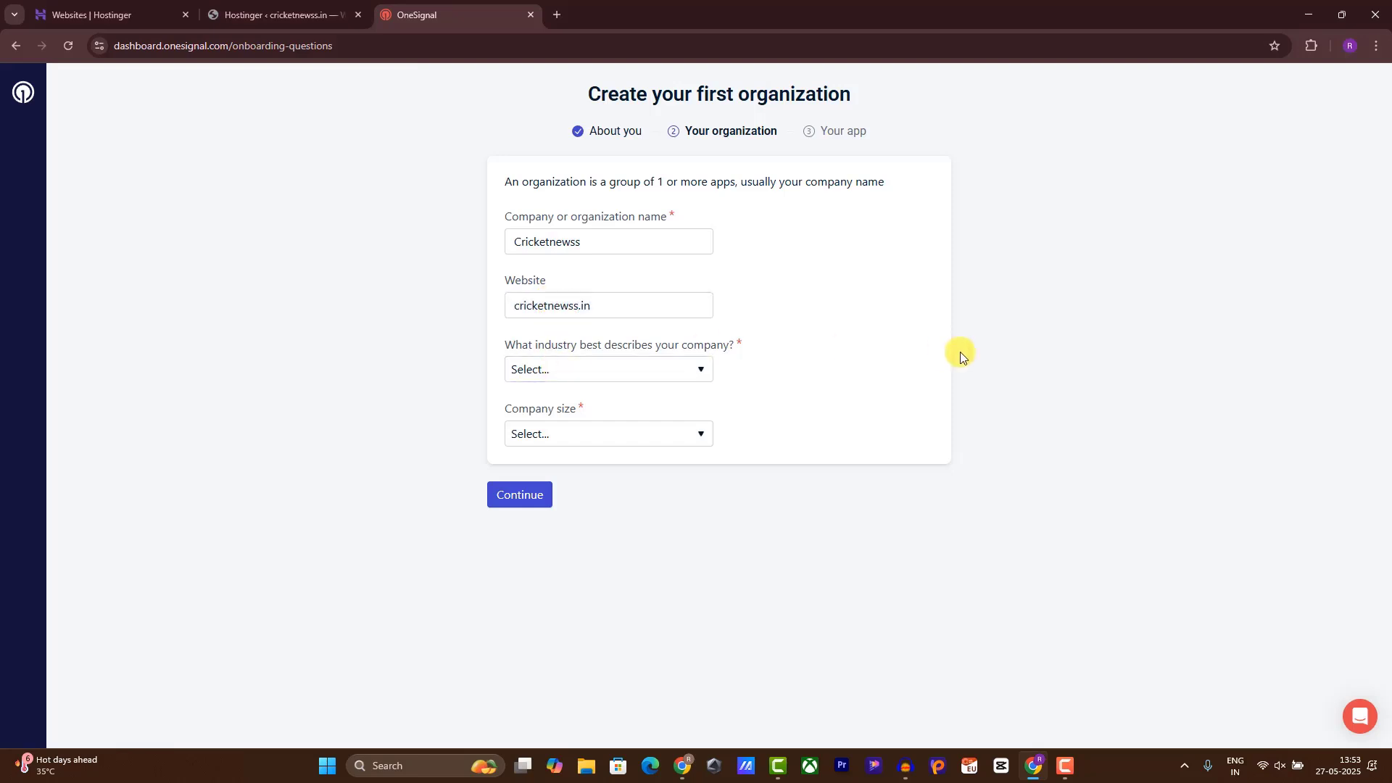
# Set the company's industry to Other and specify it as Sports
pyautogui.click(542, 363)
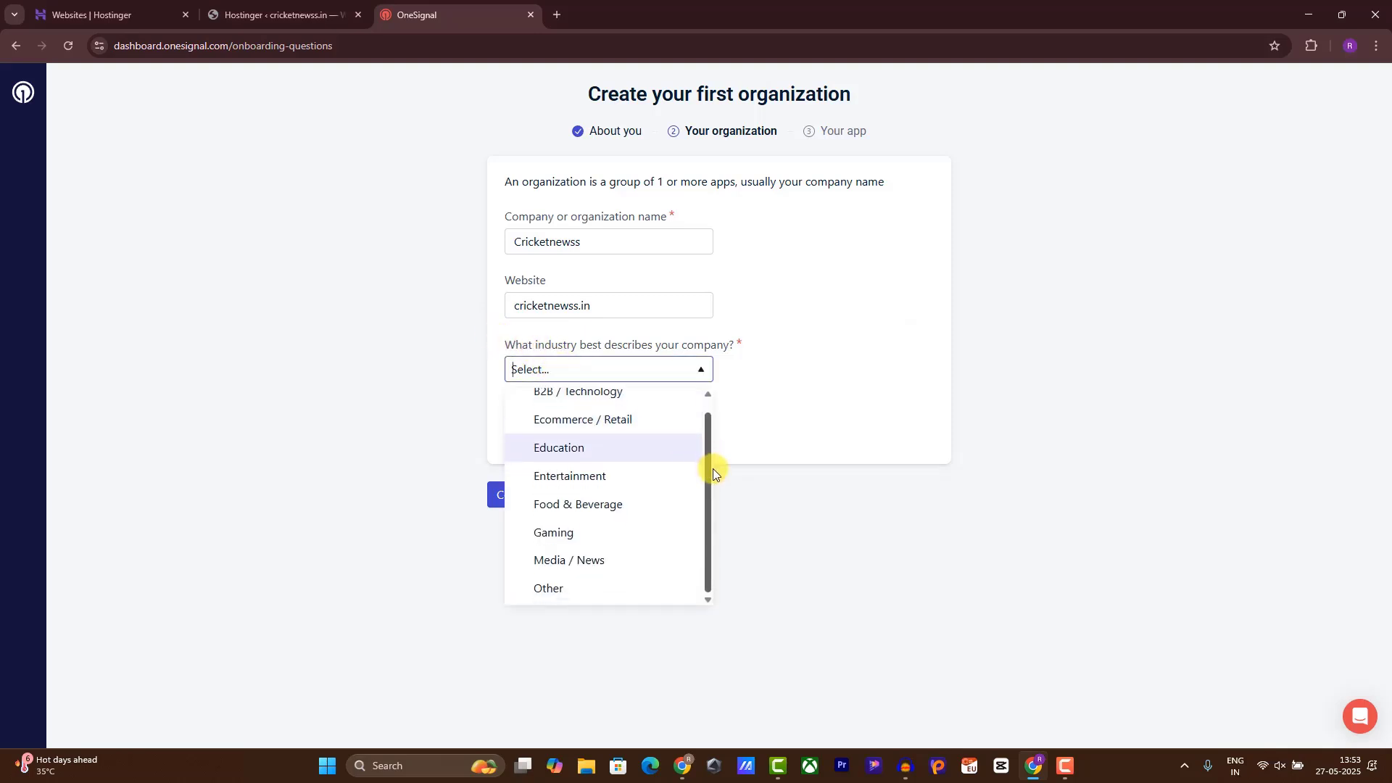
pyautogui.click(733, 540)
pyautogui.click(618, 378)
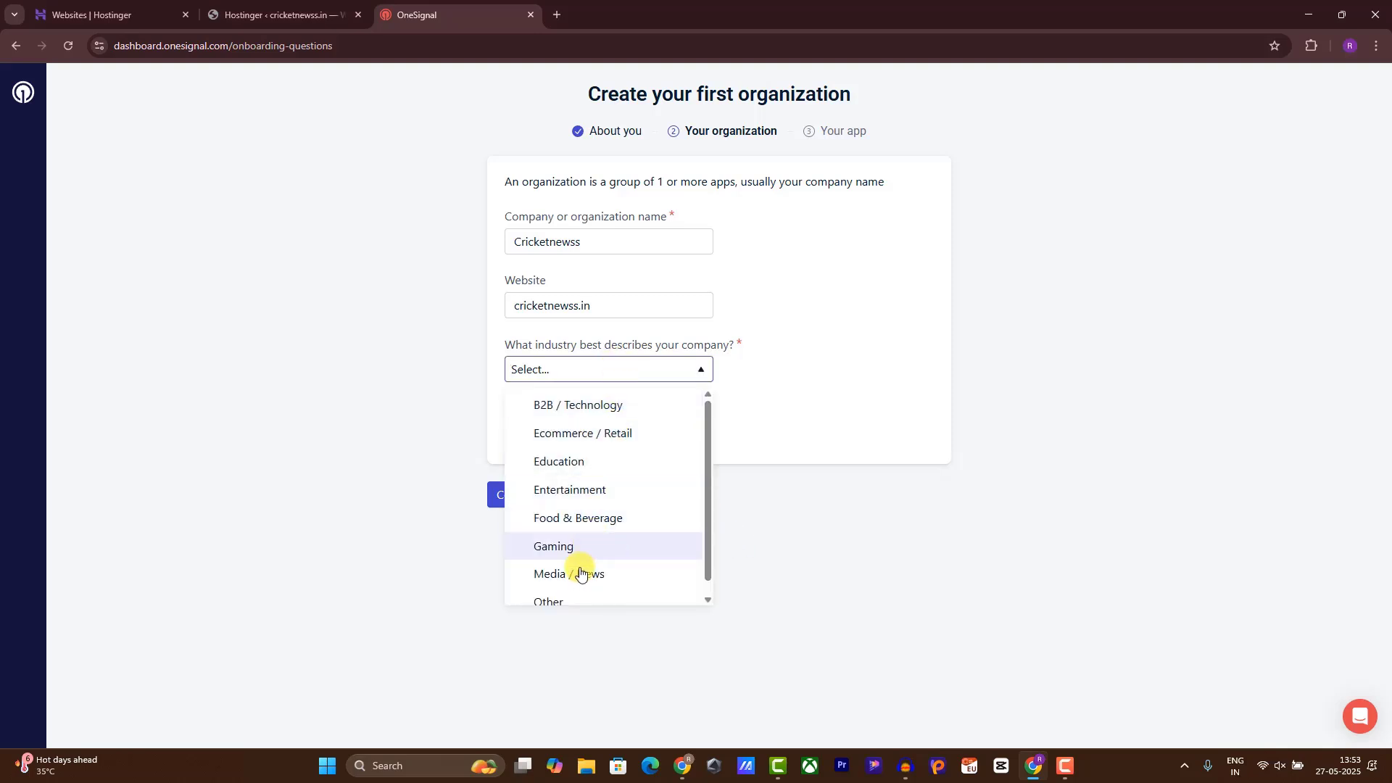
pyautogui.click(568, 600)
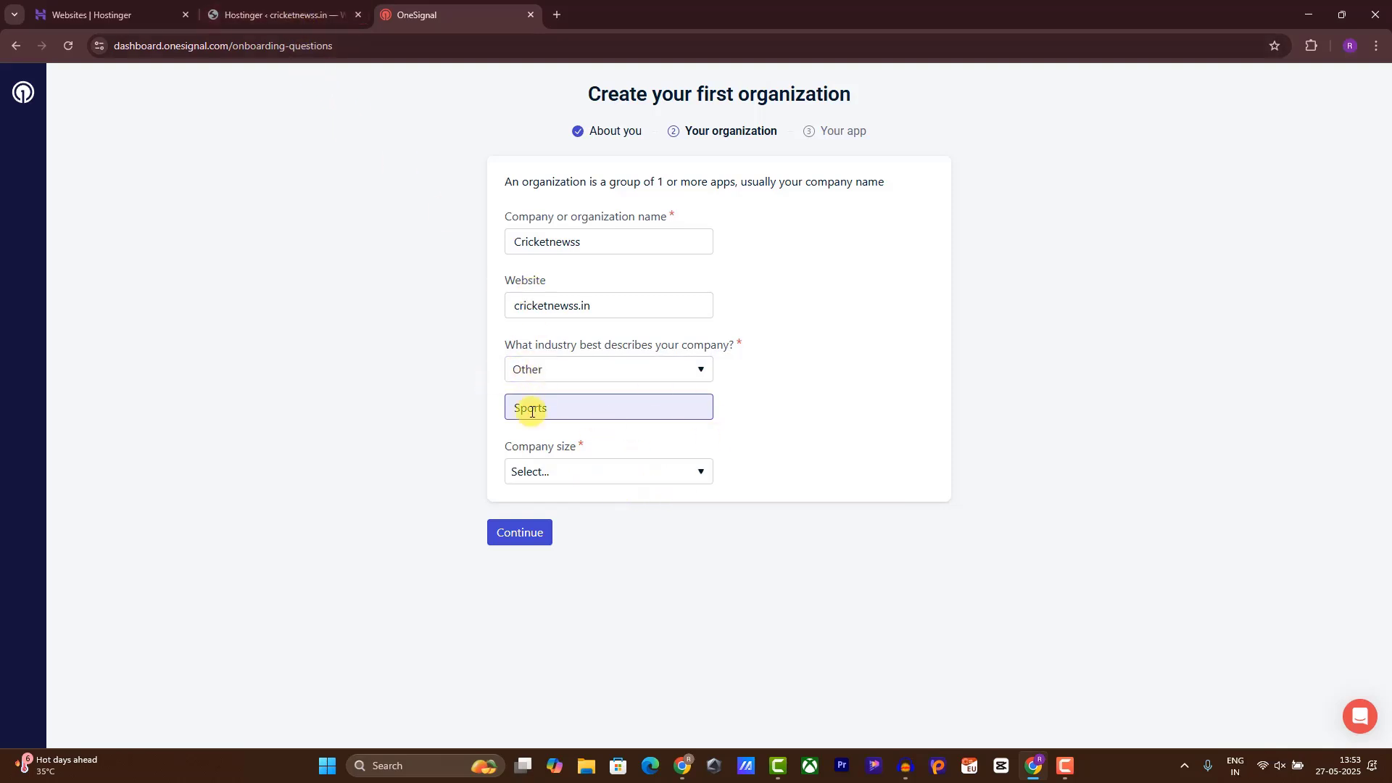
# Set the industry to Media / News and the company size to 1 - 9 employees, and submit the organization details
pyautogui.click(578, 368)
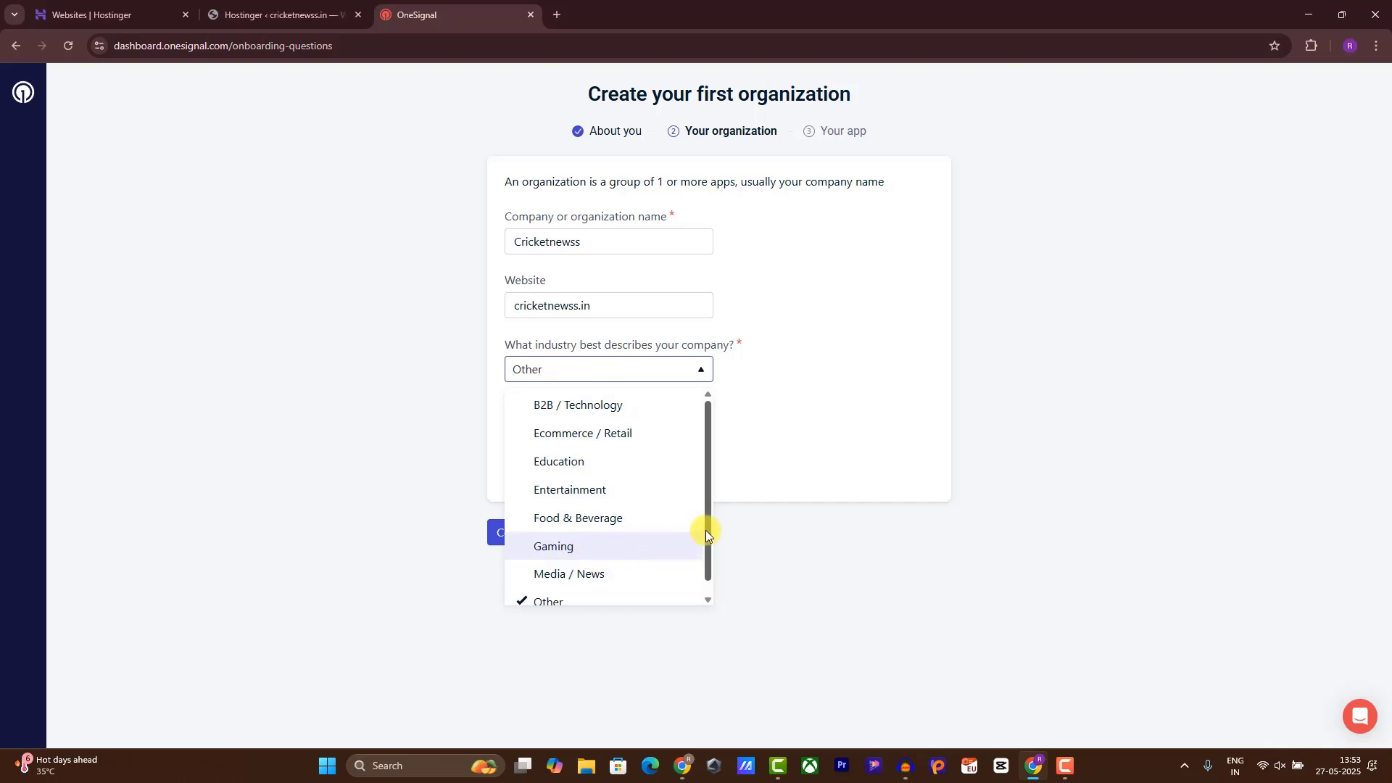
pyautogui.scroll(-1, 707, 529)
pyautogui.click(617, 565)
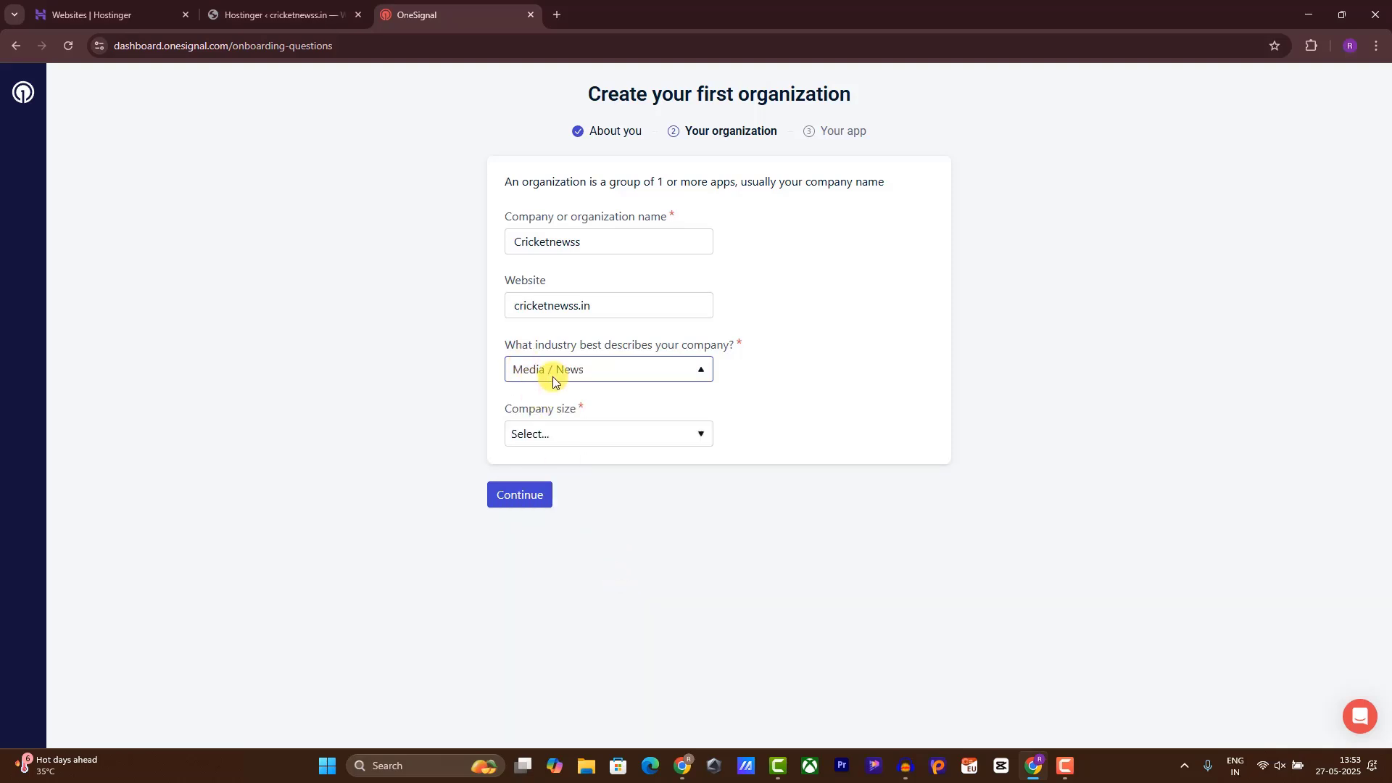
pyautogui.click(558, 434)
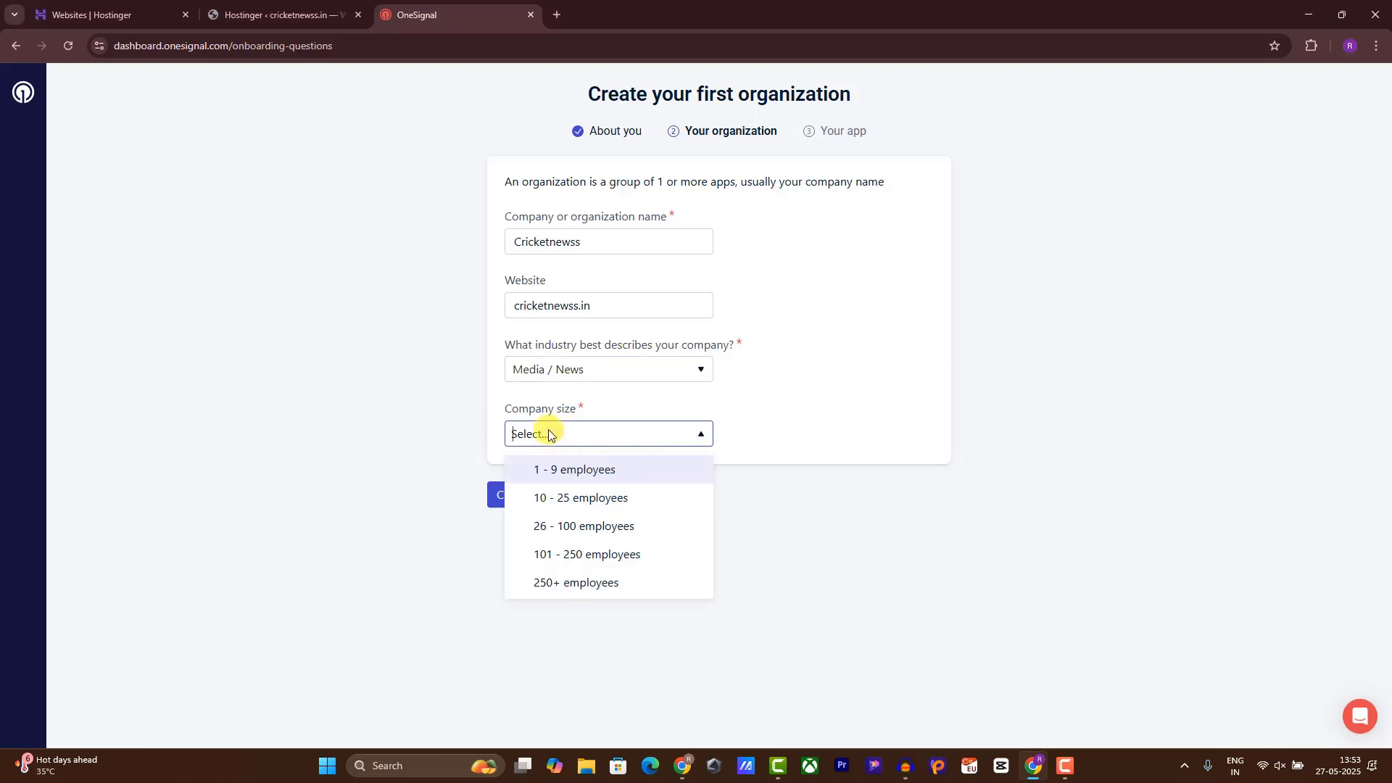
pyautogui.click(544, 474)
pyautogui.click(513, 496)
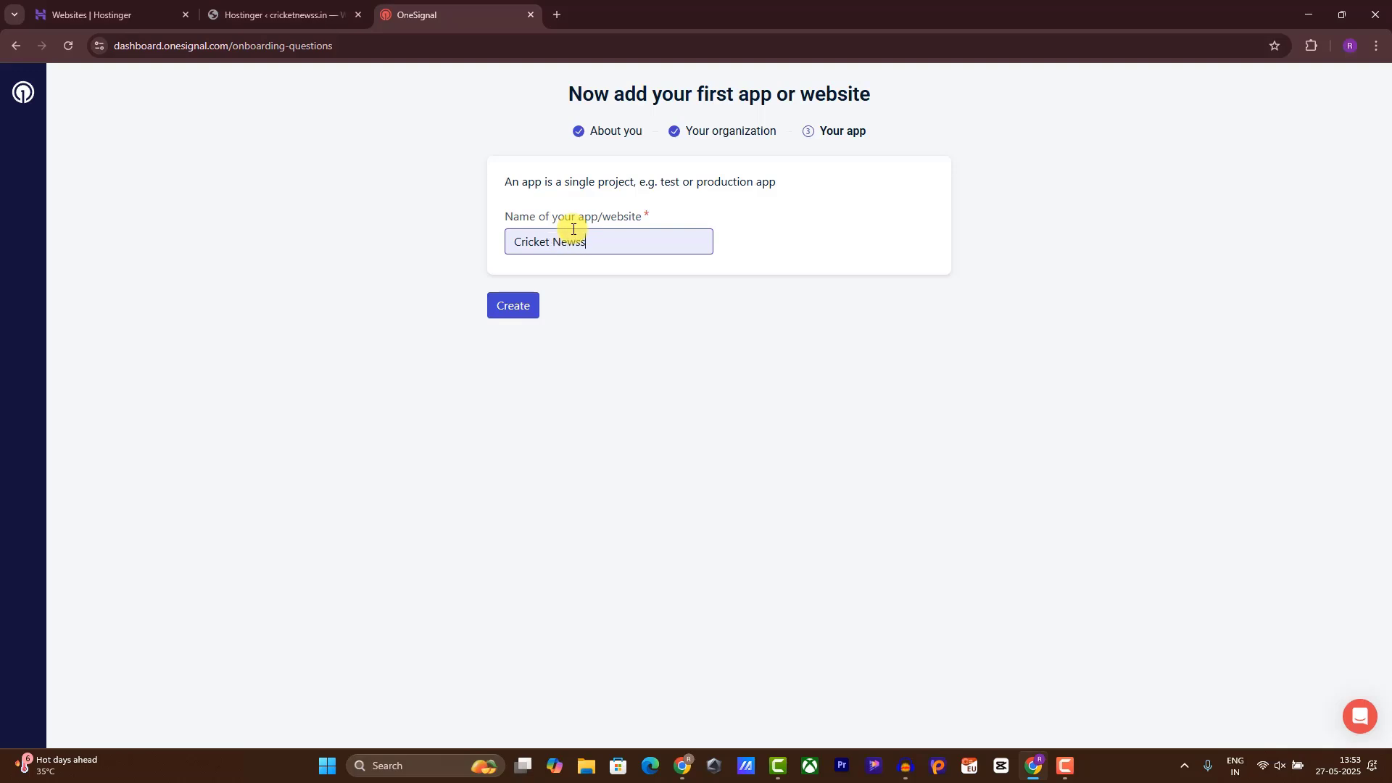
# Create the first app with the name Cricket Newss and dismiss the quick start guide
pyautogui.click(527, 305)
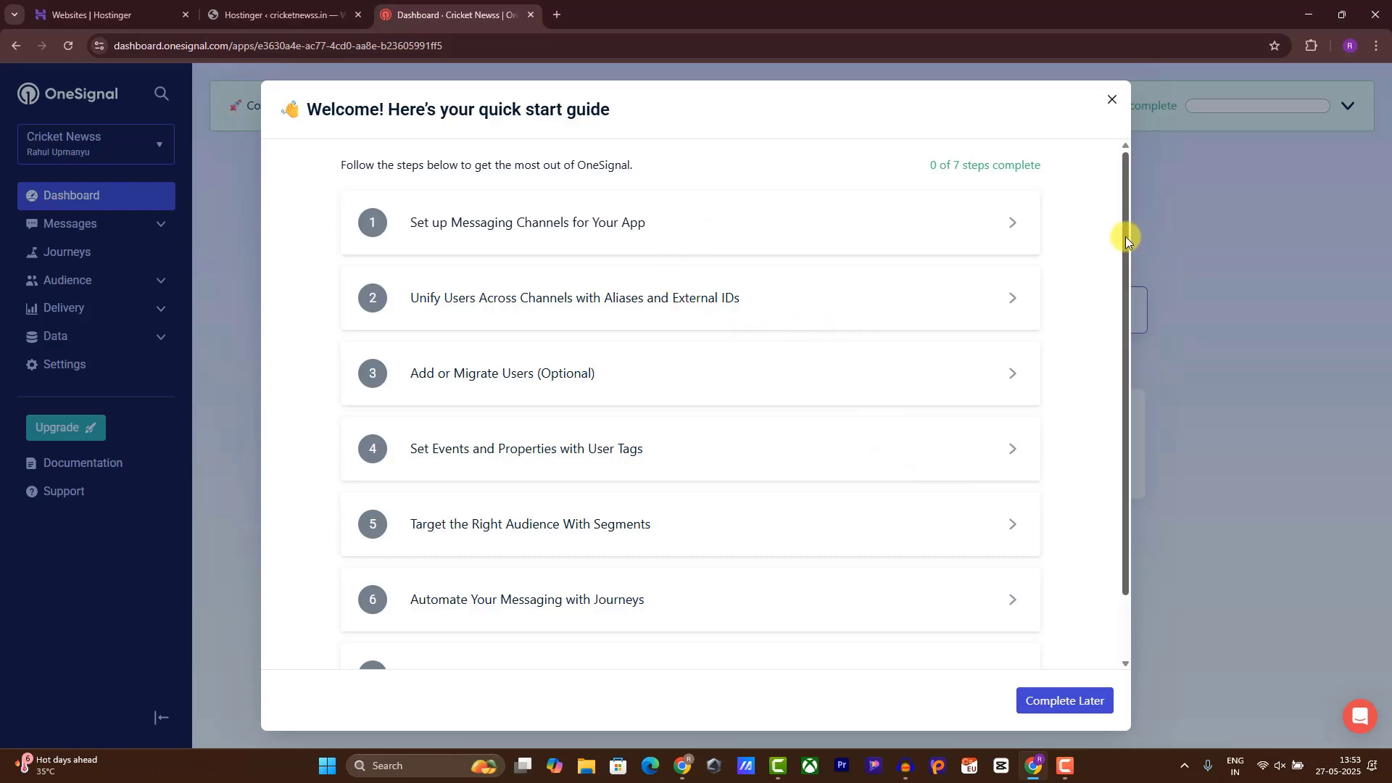
pyautogui.moveTo(1125, 236); pyautogui.dragTo(1100, 171)
pyautogui.click(1111, 100)
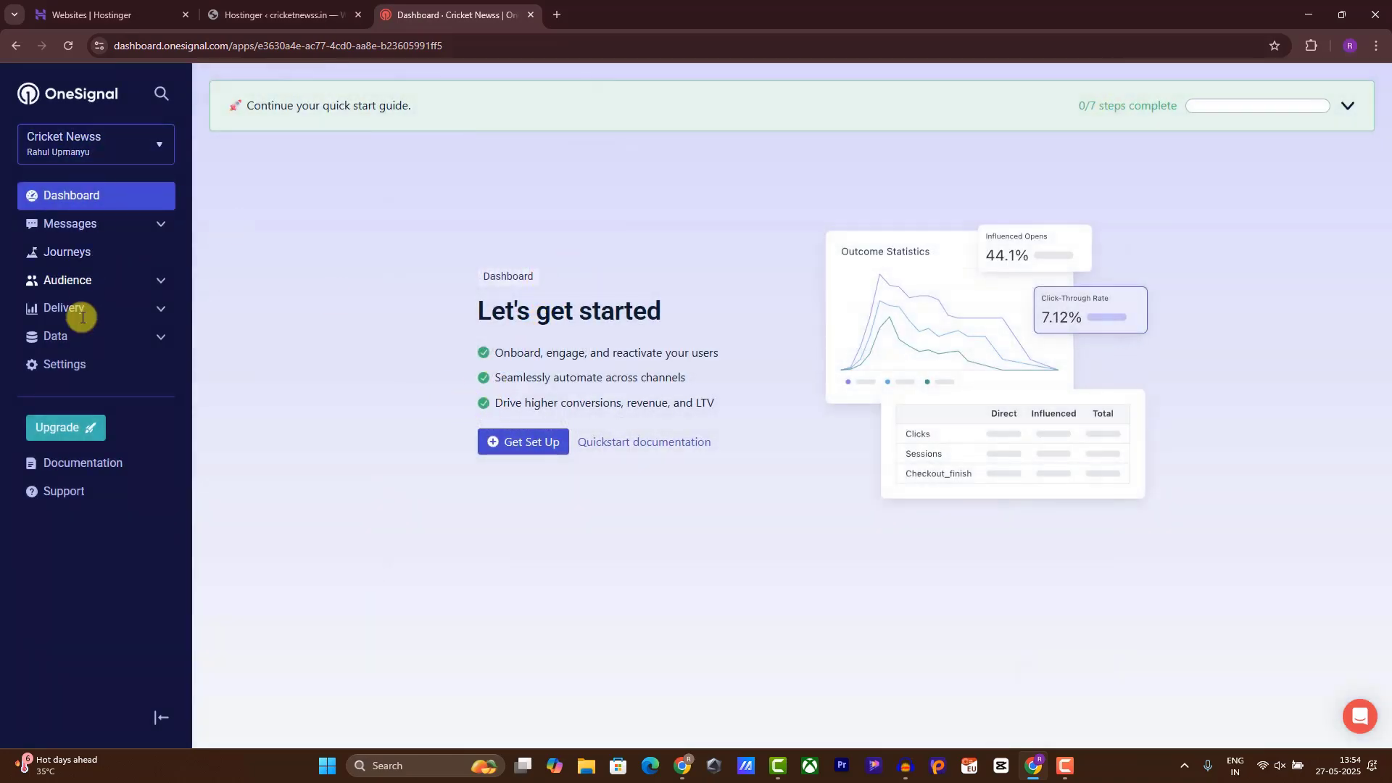
# Start the push setup for the Web platform and choose the WordPress Plugin or Website Builder integration with WordPress
pyautogui.click(519, 436)
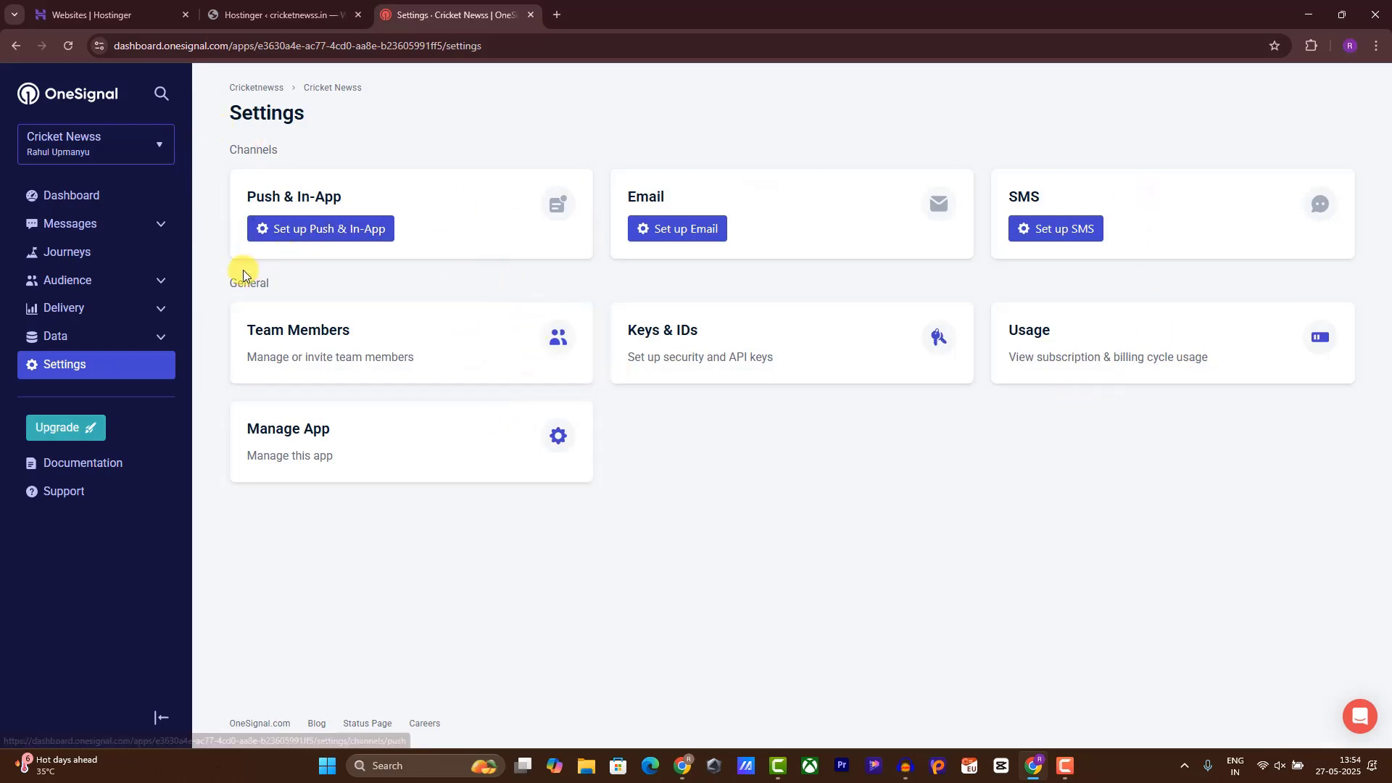
pyautogui.click(305, 229)
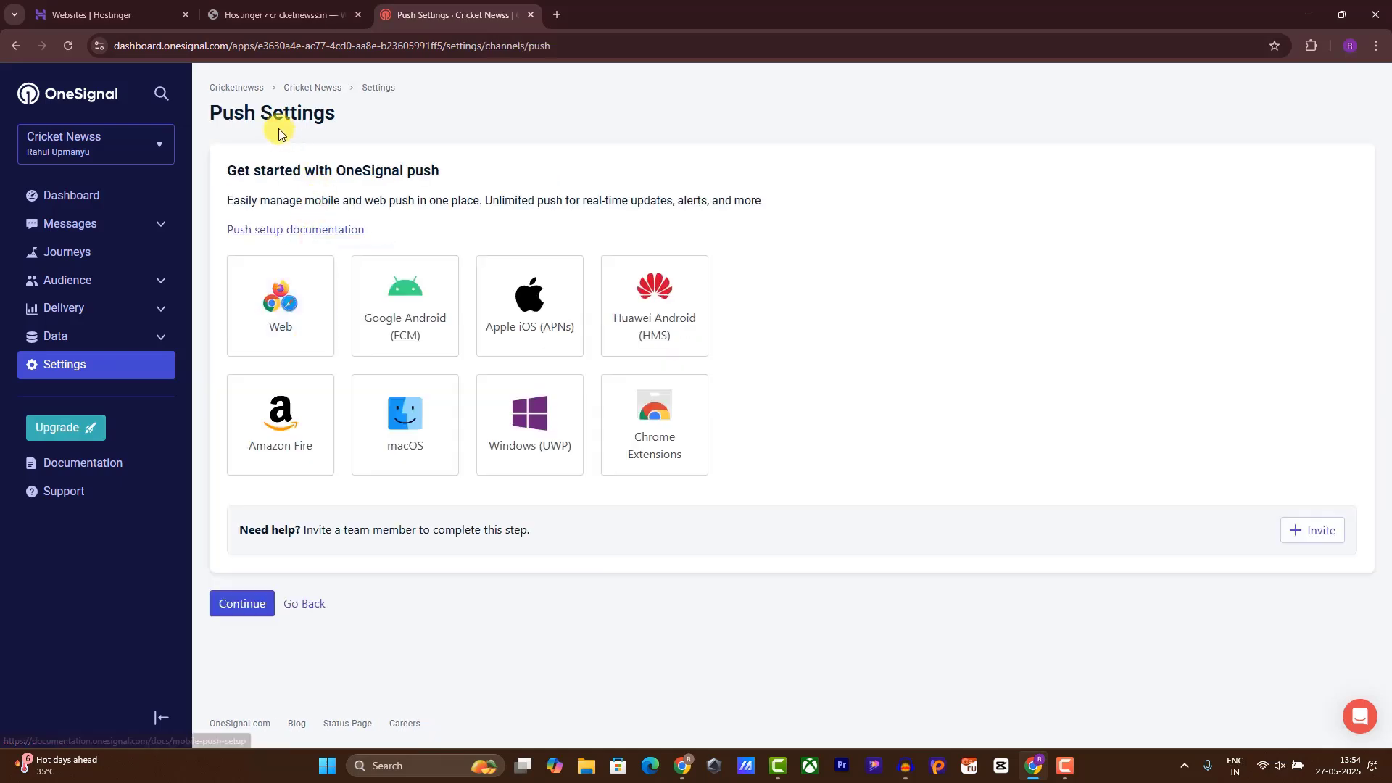
pyautogui.click(275, 315)
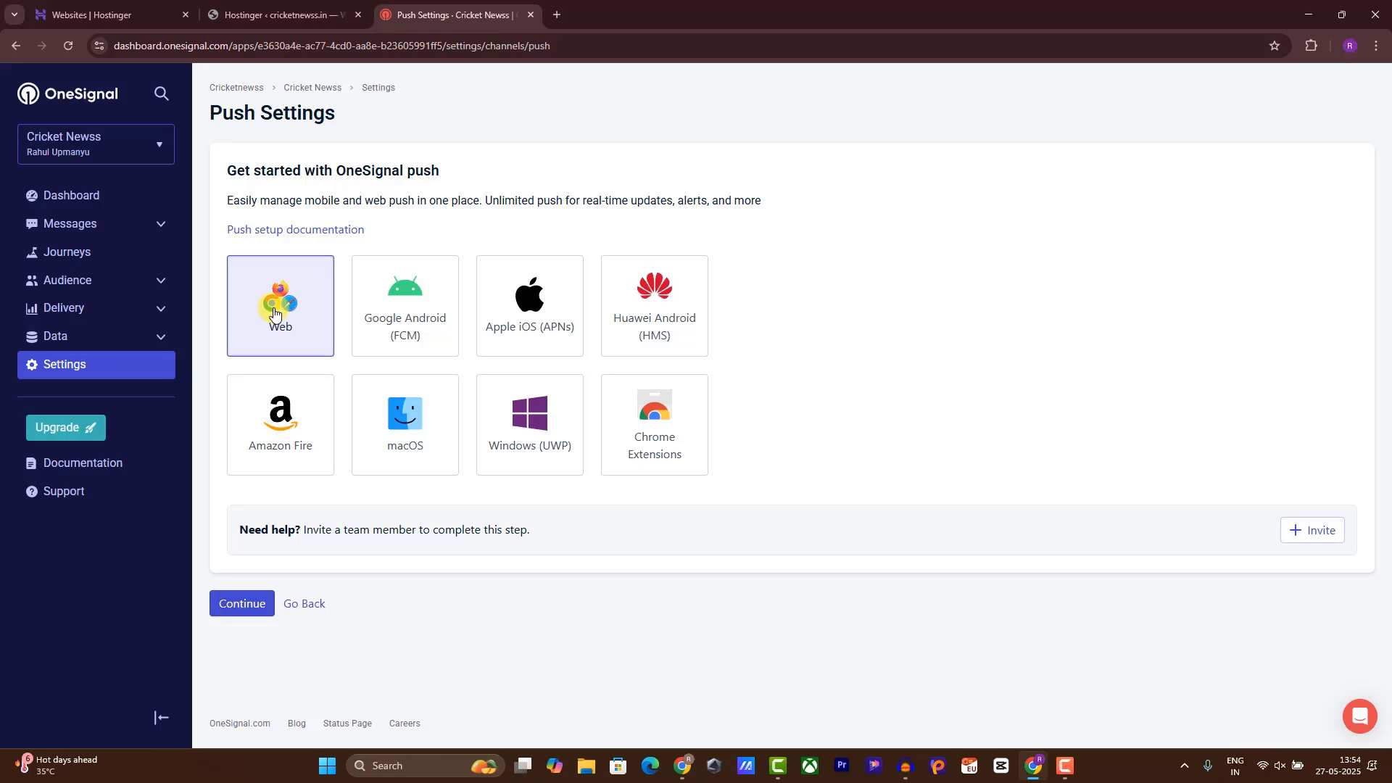
pyautogui.click(243, 605)
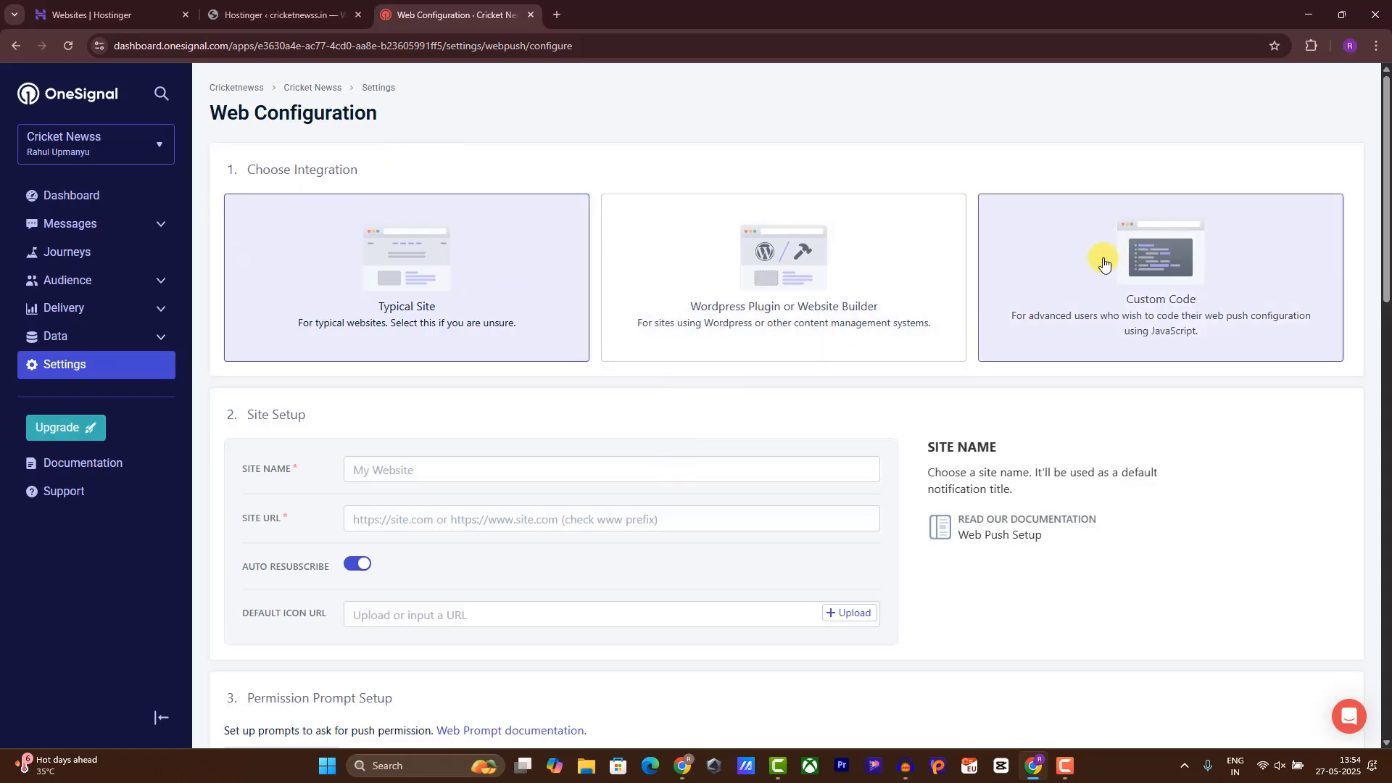
pyautogui.doubleClick(694, 321)
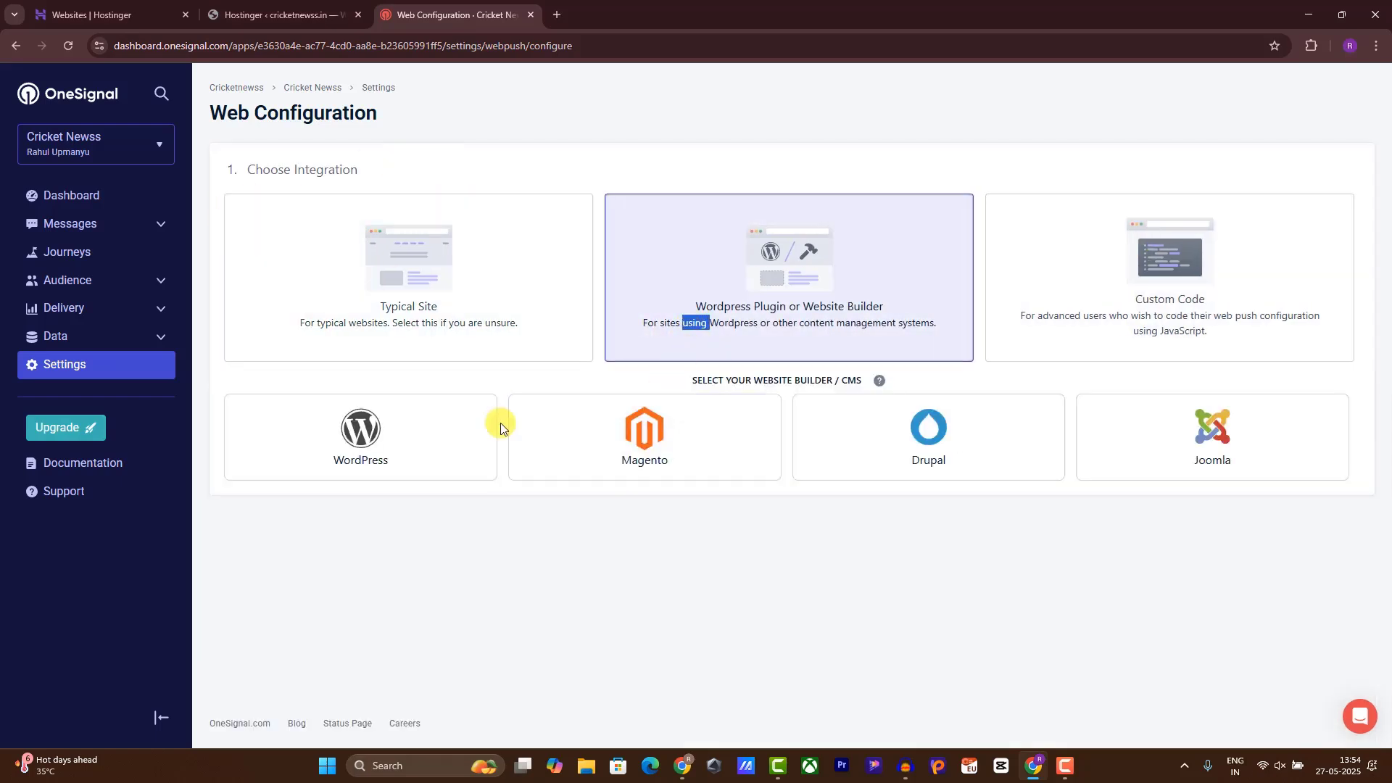
pyautogui.click(333, 446)
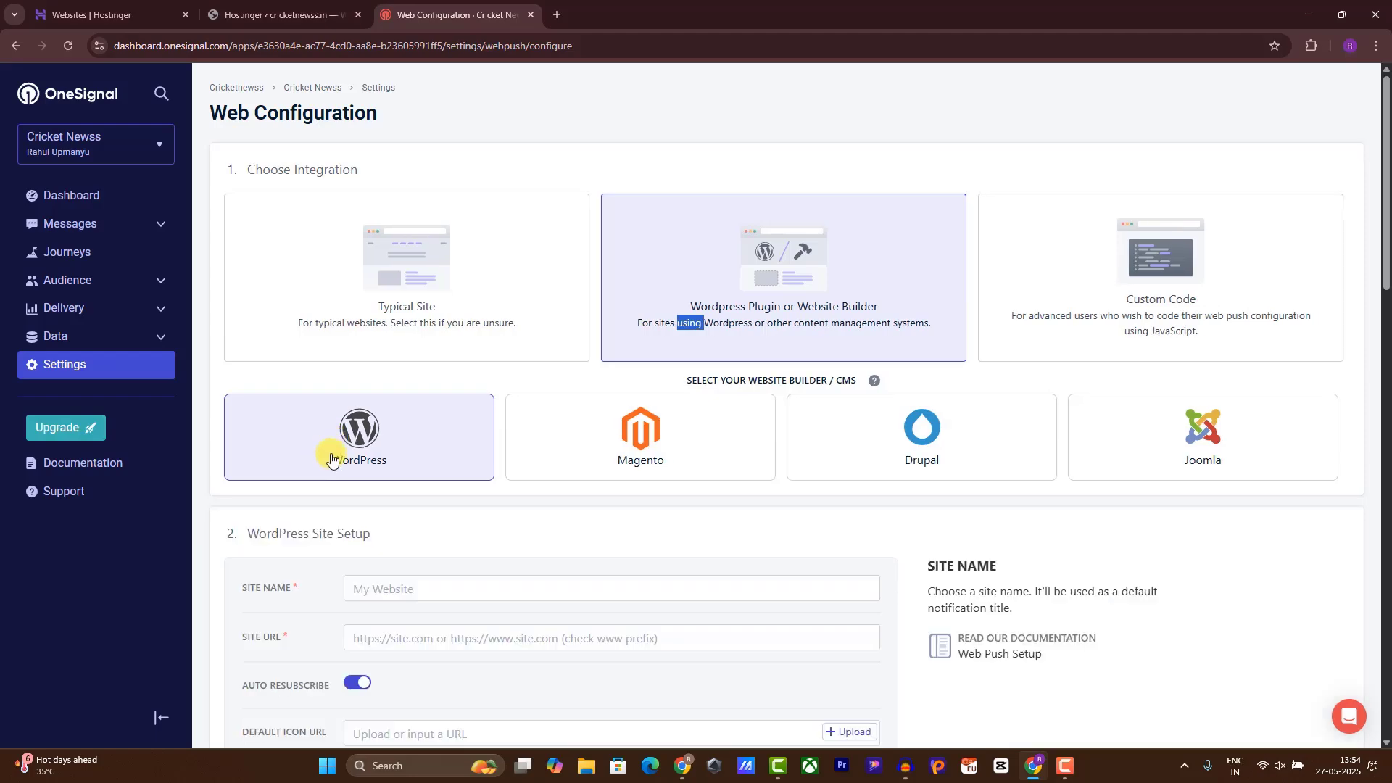
# Enter CricketNewss as the site name in the WordPress site setup
pyautogui.scroll(-5, 1218, 288)
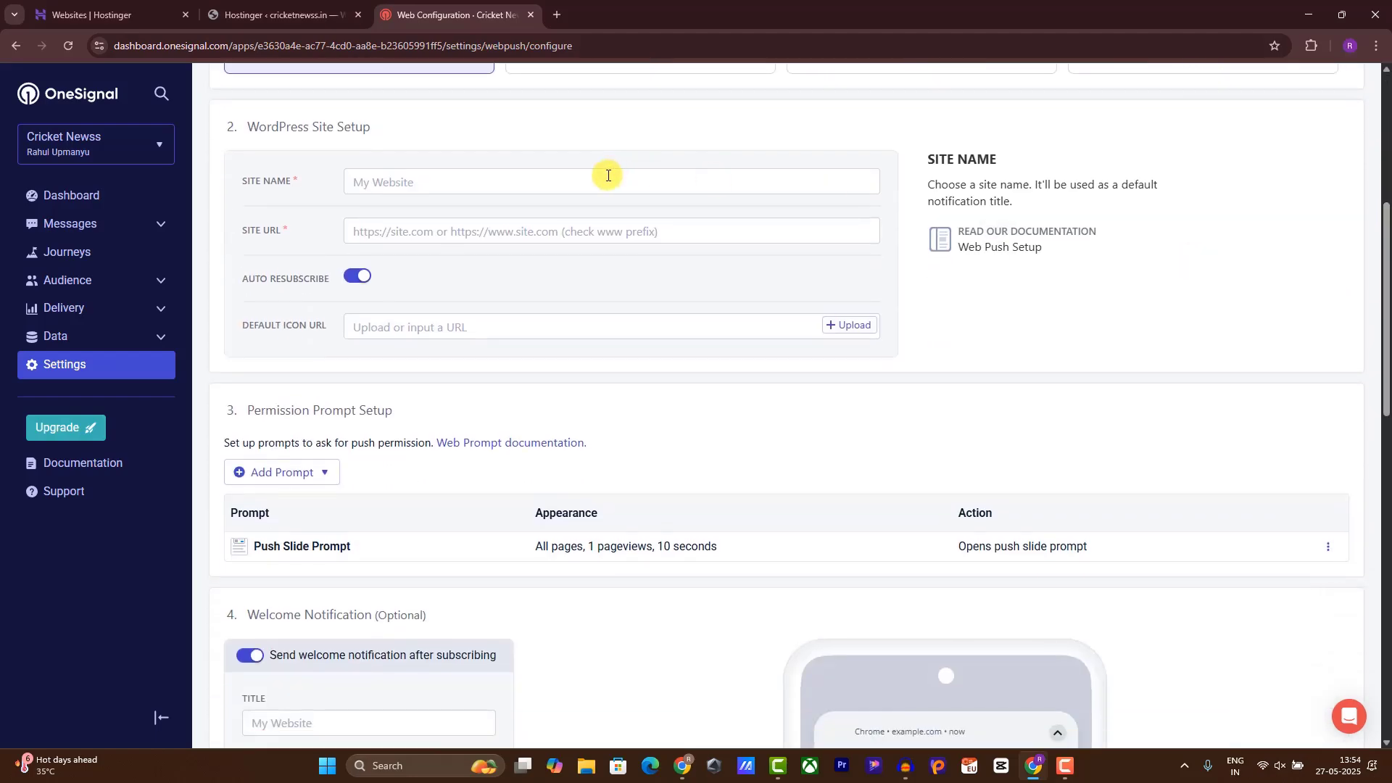
pyautogui.click(493, 185)
pyautogui.write('Cr')
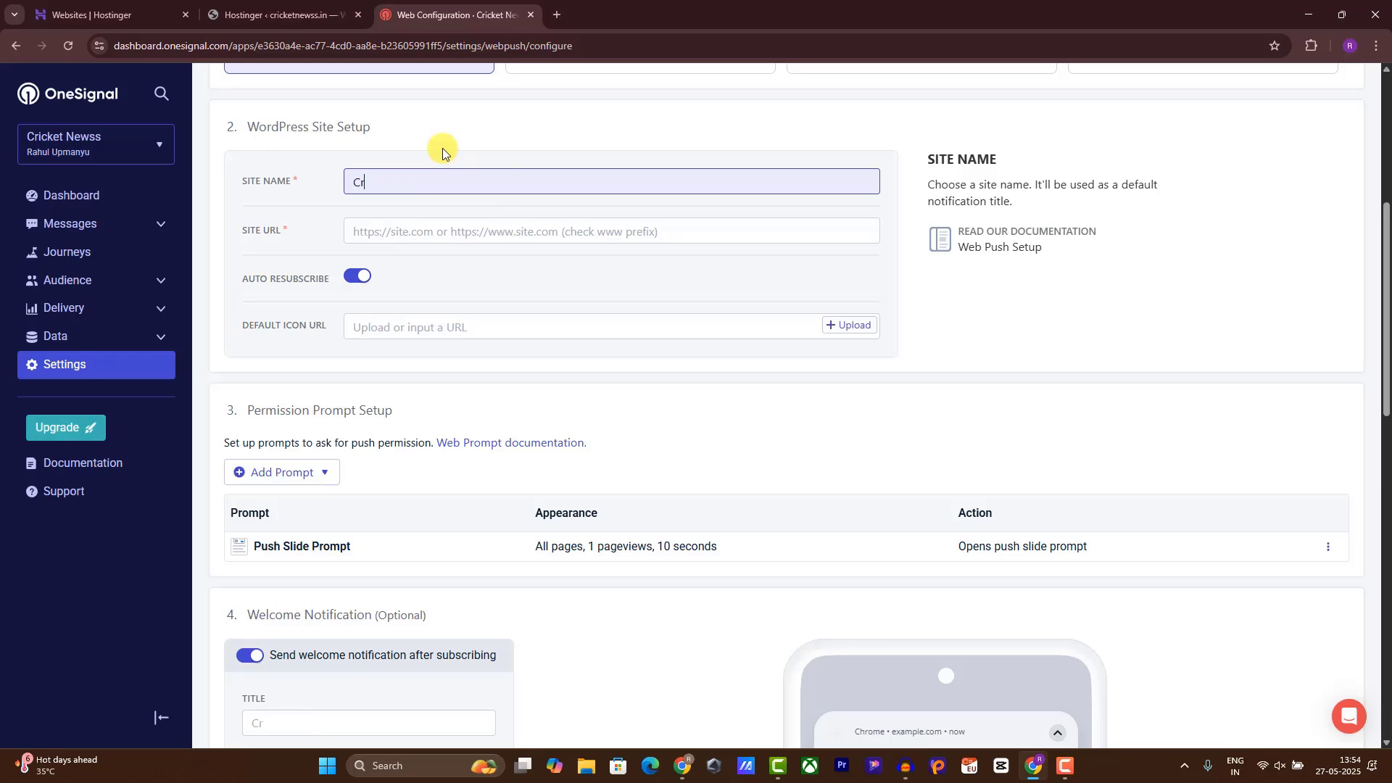
pyautogui.write('icketNewss')
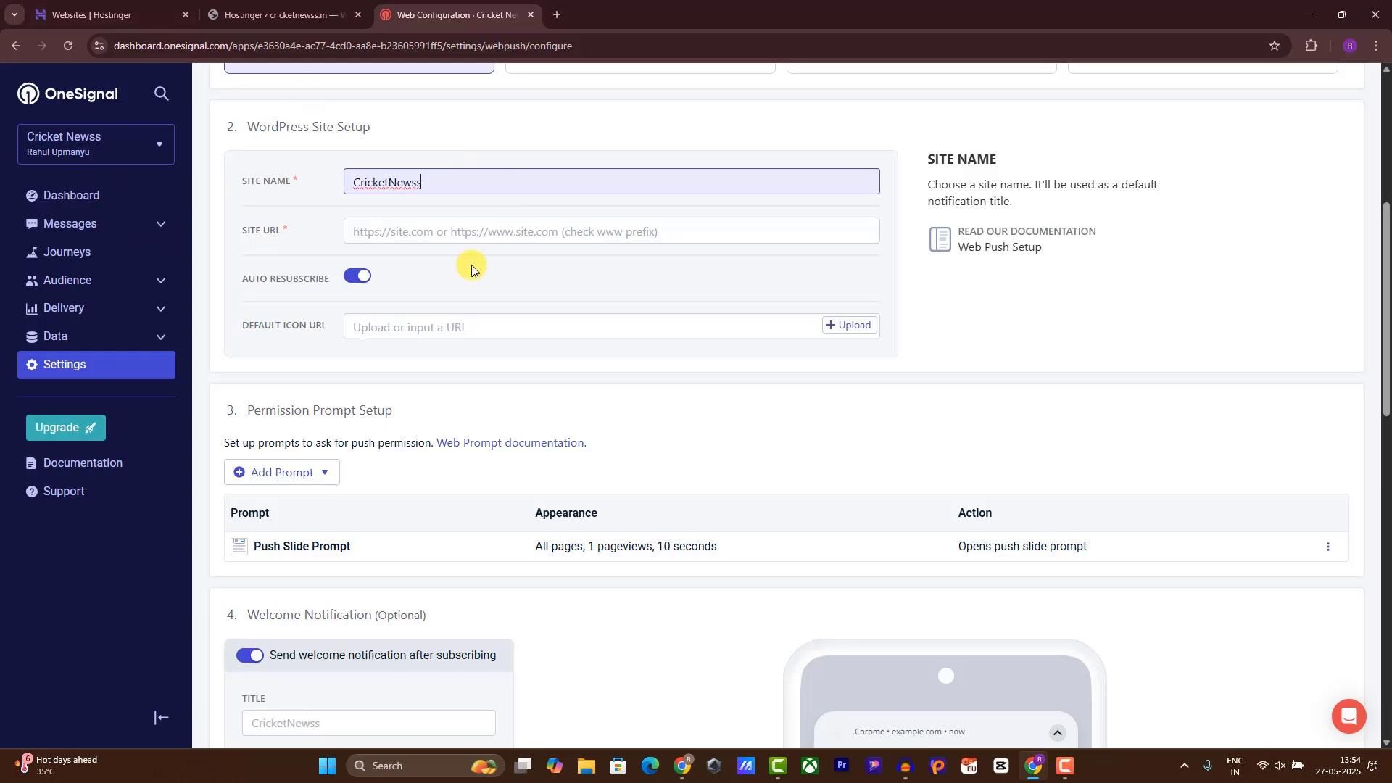
pyautogui.click(435, 242)
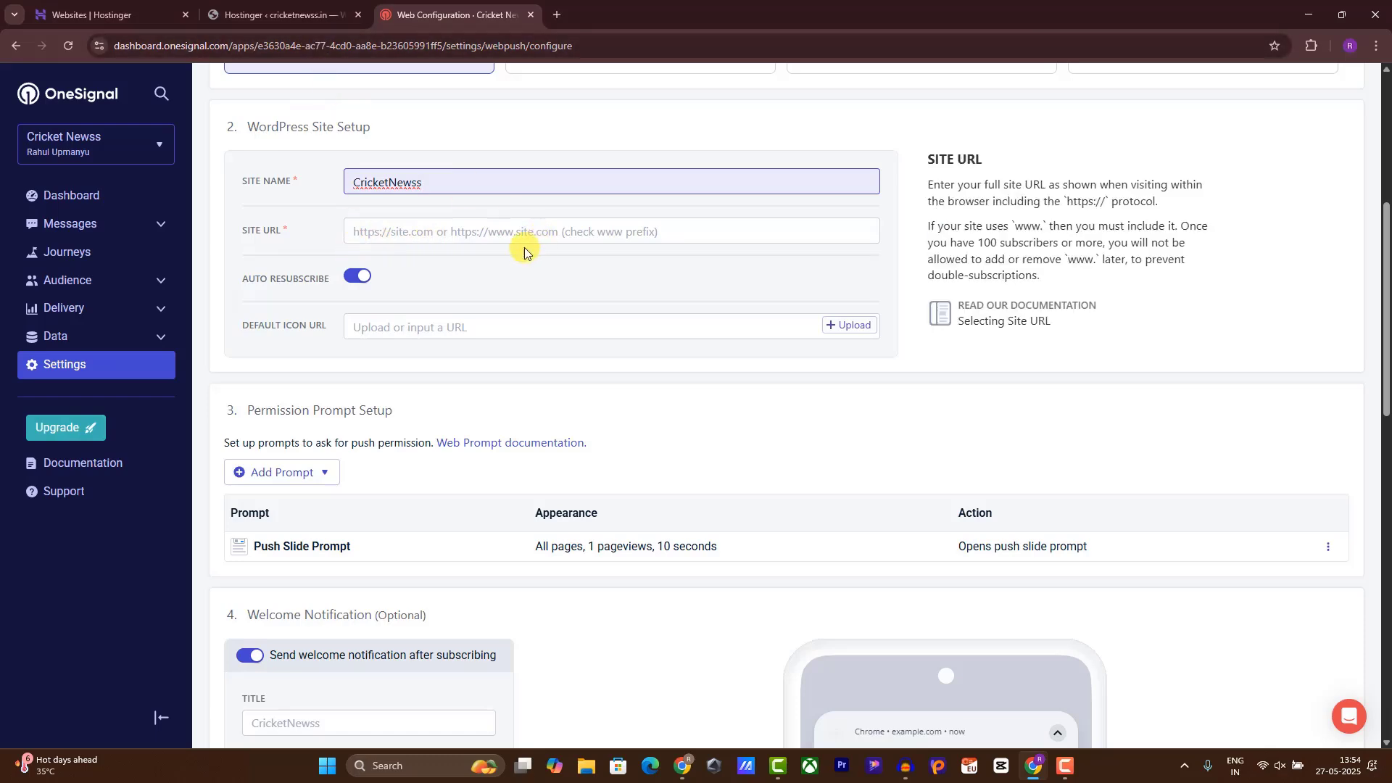
pyautogui.click(279, 15)
pyautogui.doubleClick(174, 46)
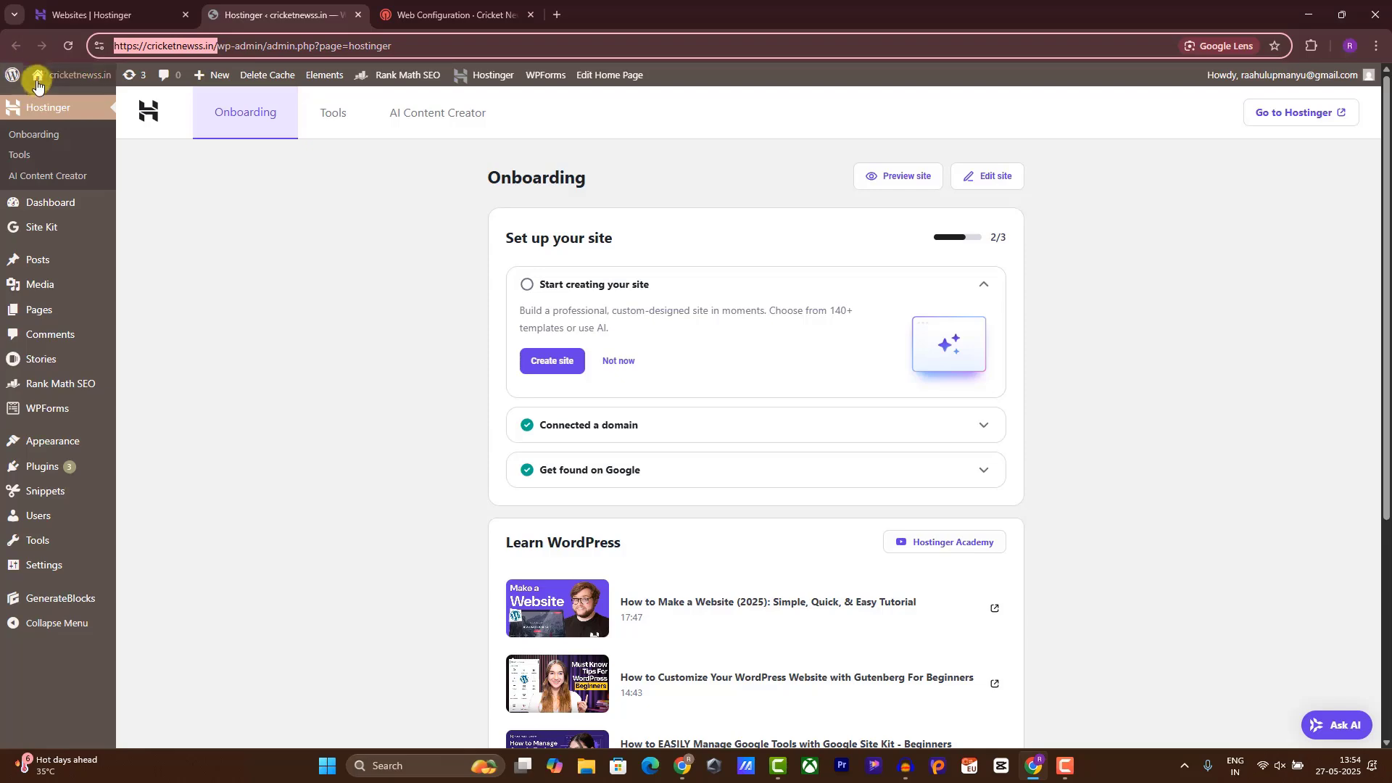
pyautogui.rightClick(41, 107)
pyautogui.click(95, 122)
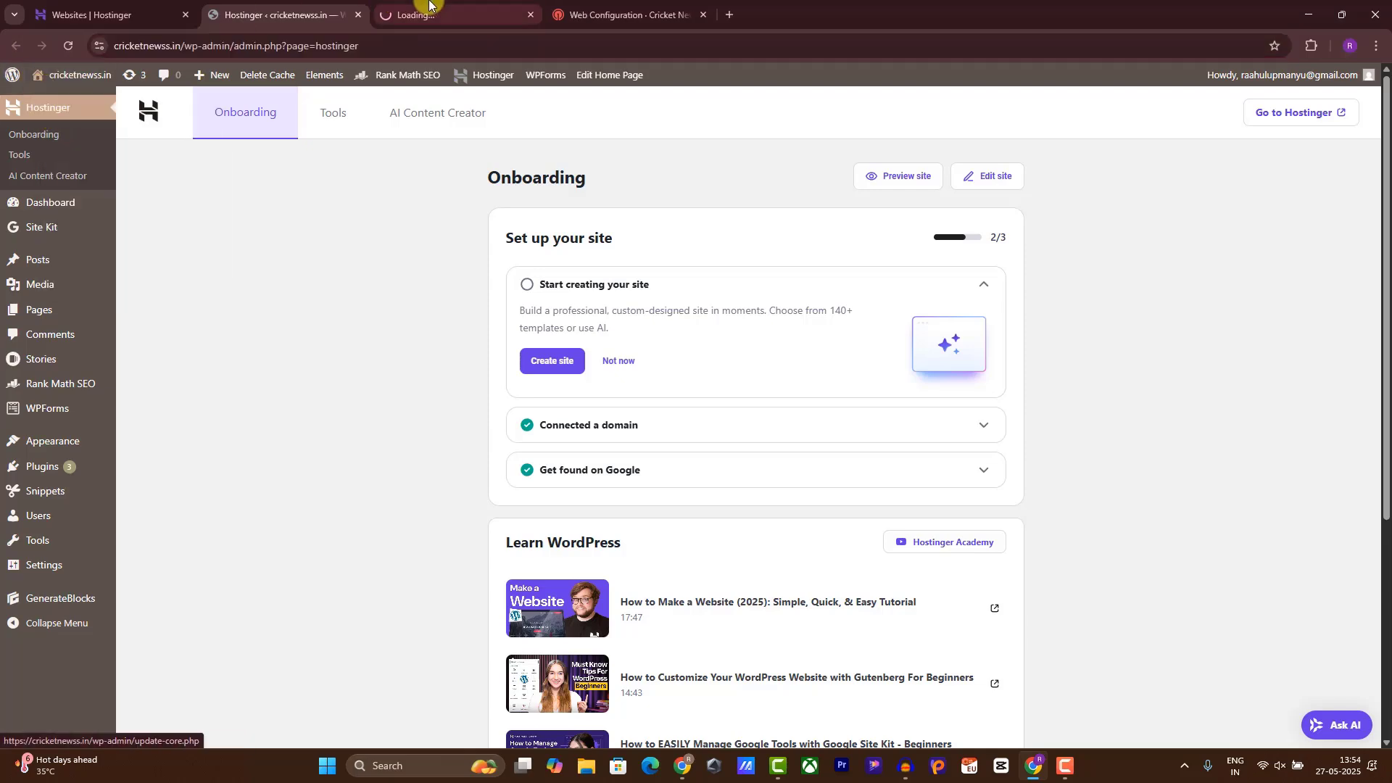
pyautogui.click(442, 14)
pyautogui.click(342, 50)
pyautogui.hotkey('ctrl', 'c')
pyautogui.click(599, 9)
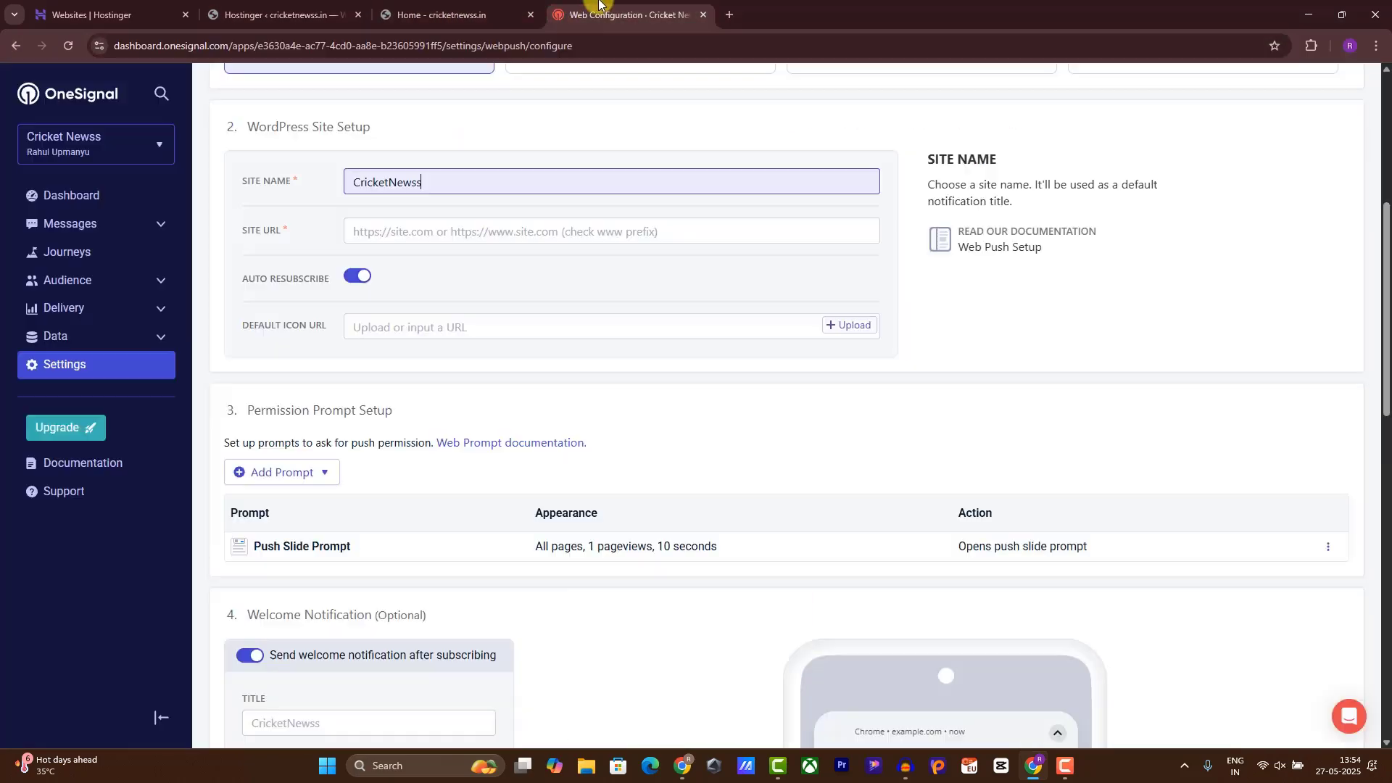
pyautogui.click(458, 231)
pyautogui.hotkey('ctrl', 'v')
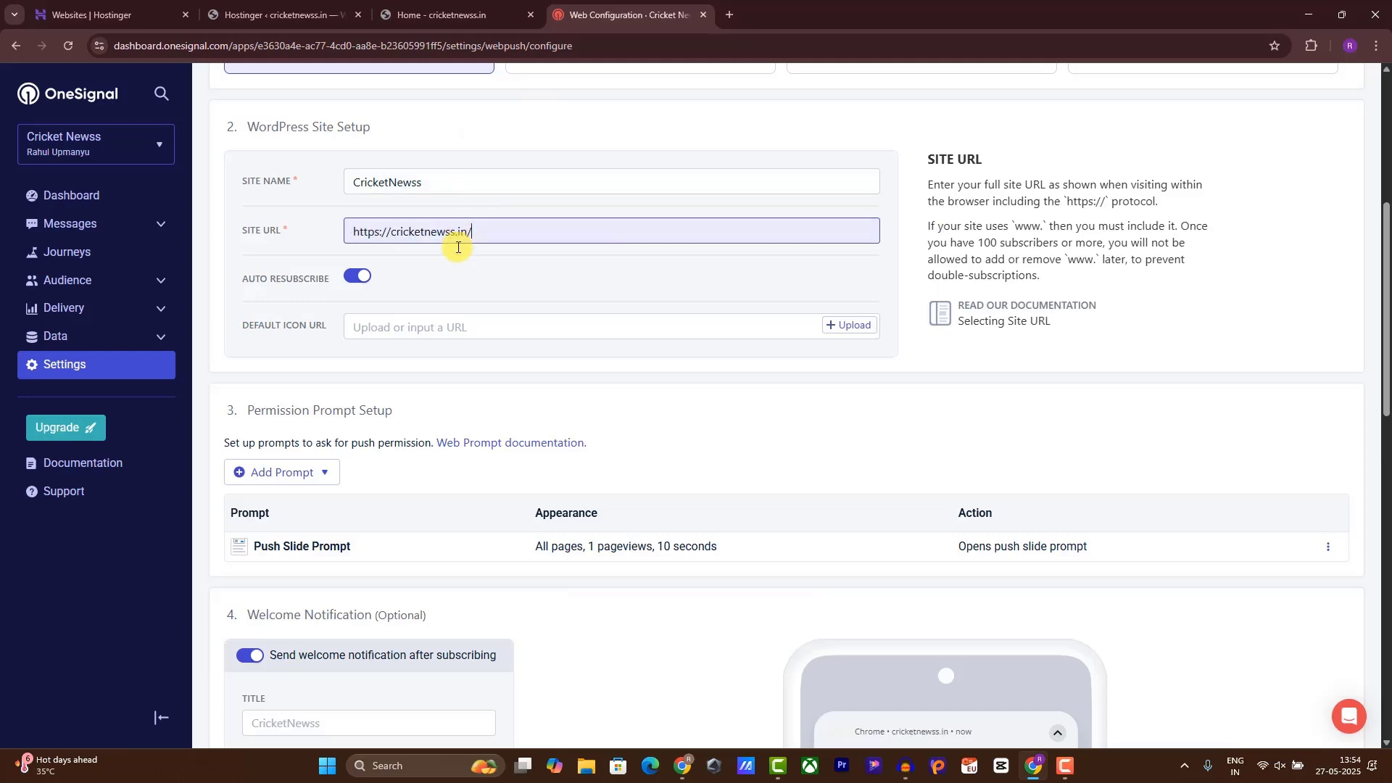
pyautogui.click(438, 279)
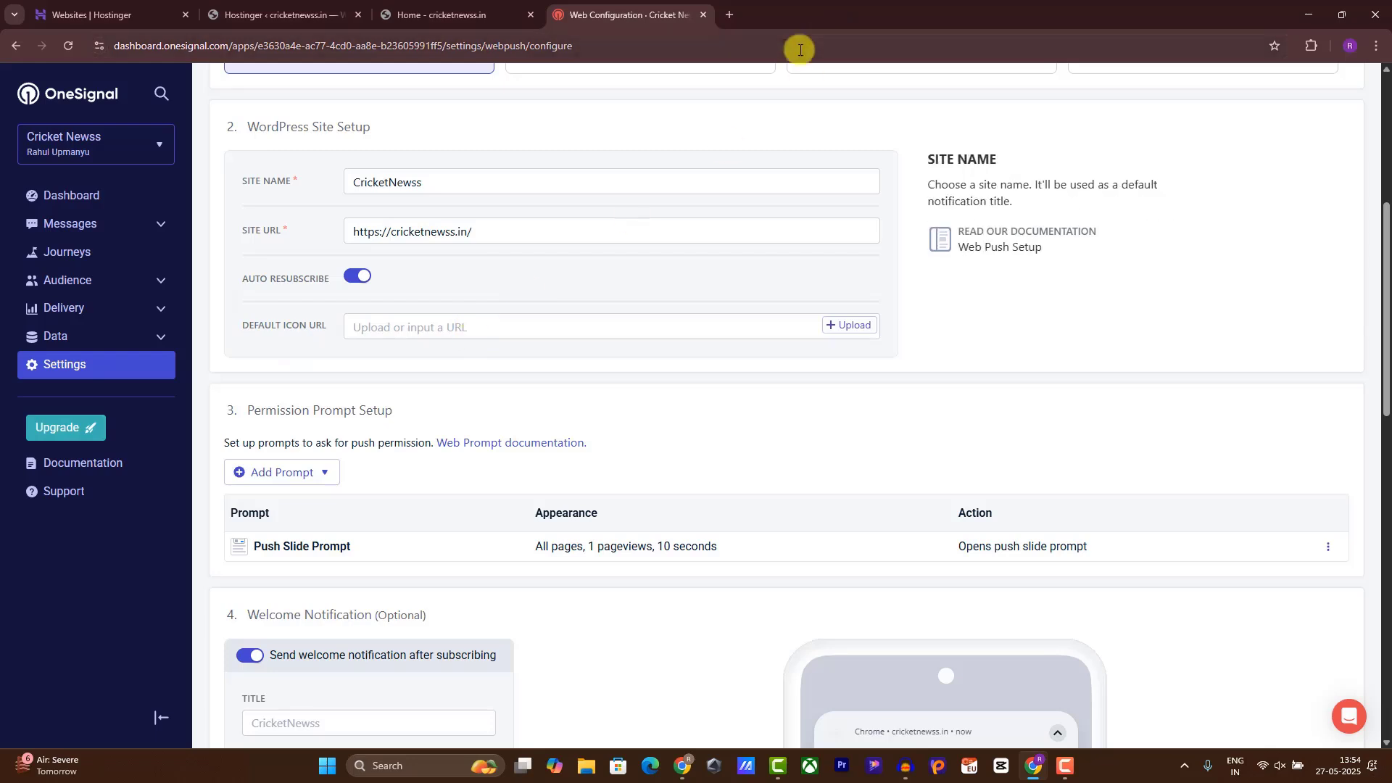
# Switch to Canva in the browser and open the recent cricket logo design
pyautogui.click(730, 15)
pyautogui.write('canva')
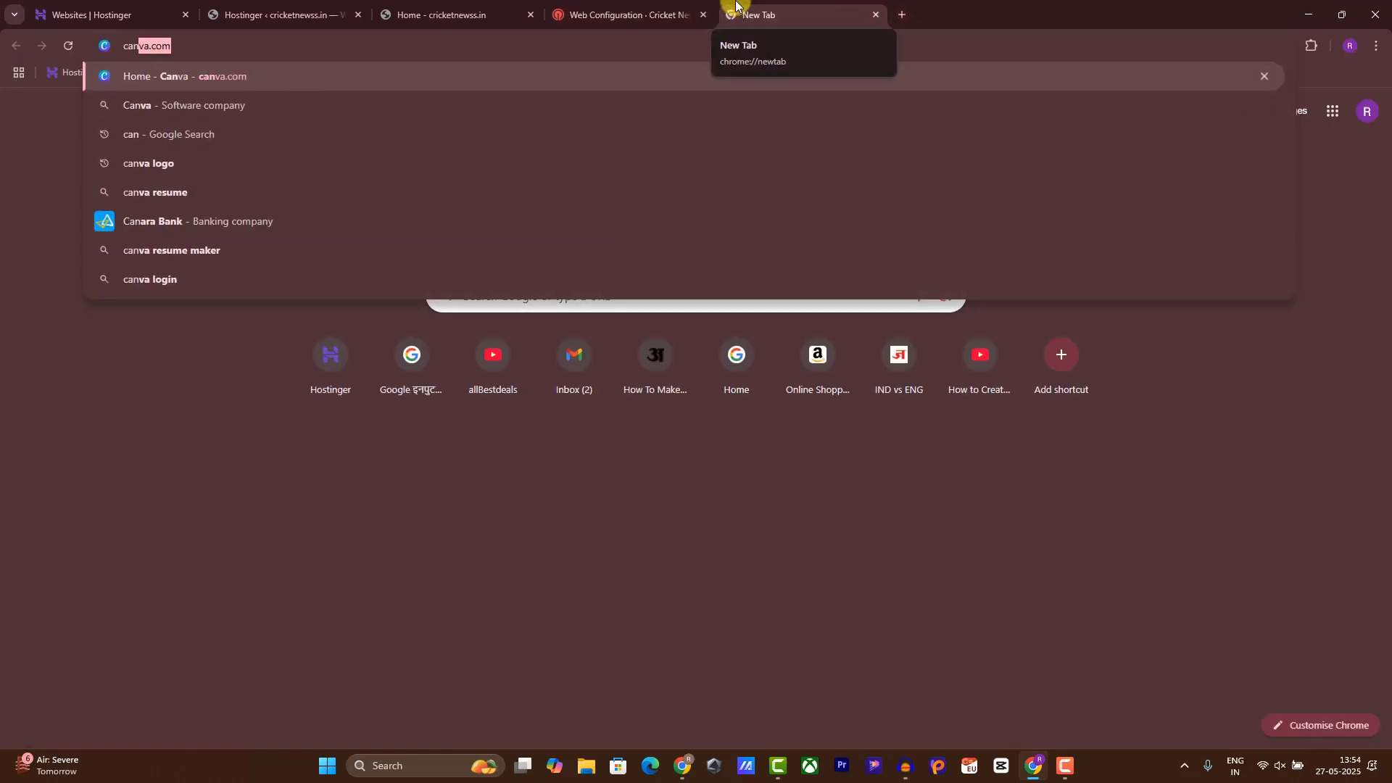
pyautogui.press('Return')
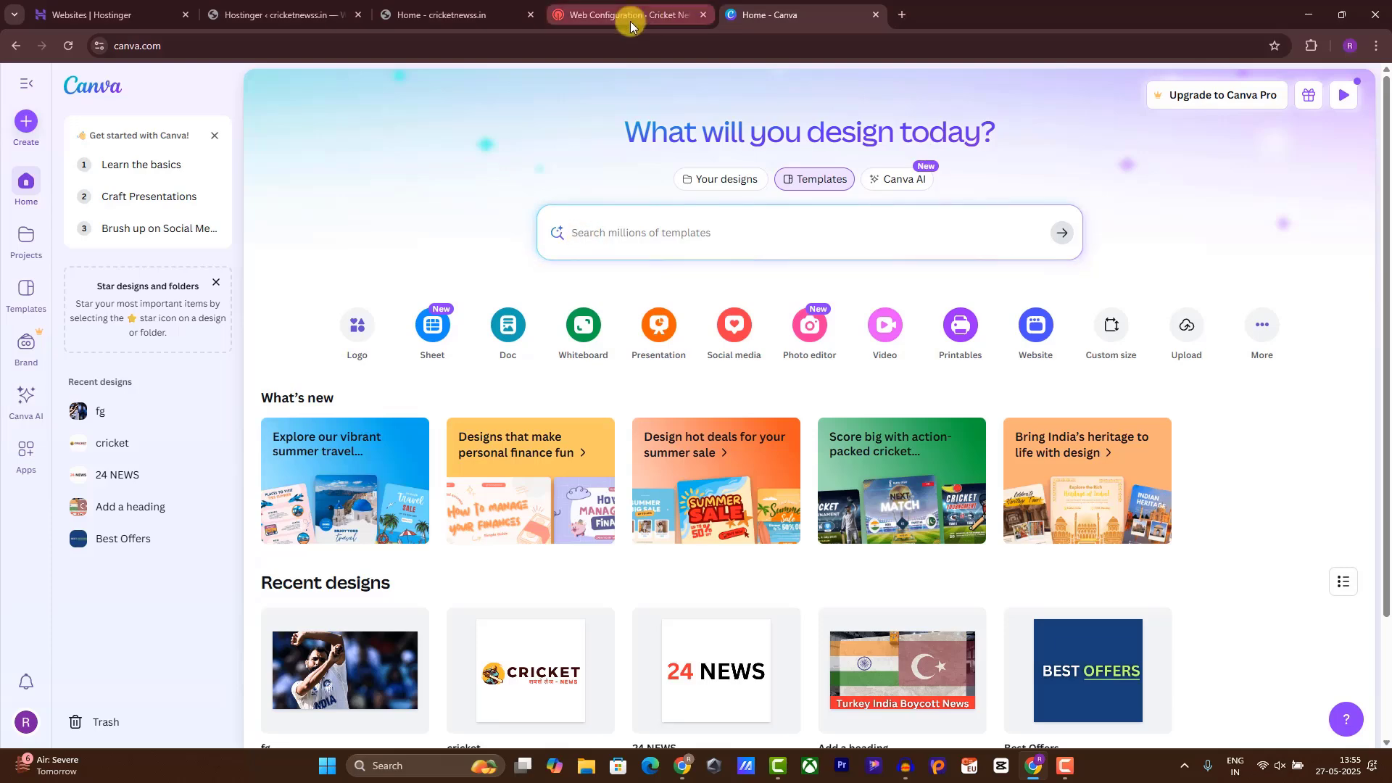
pyautogui.click(406, 6)
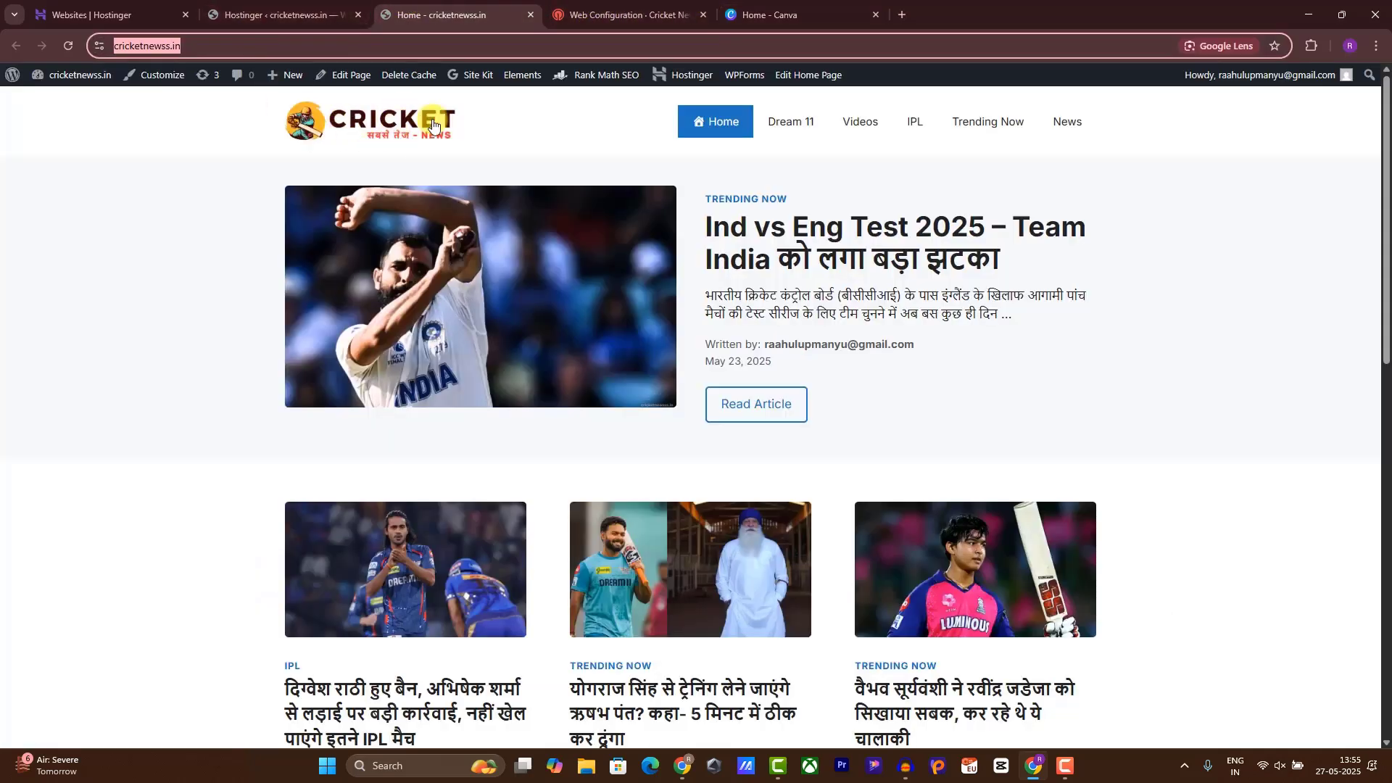
pyautogui.click(774, 13)
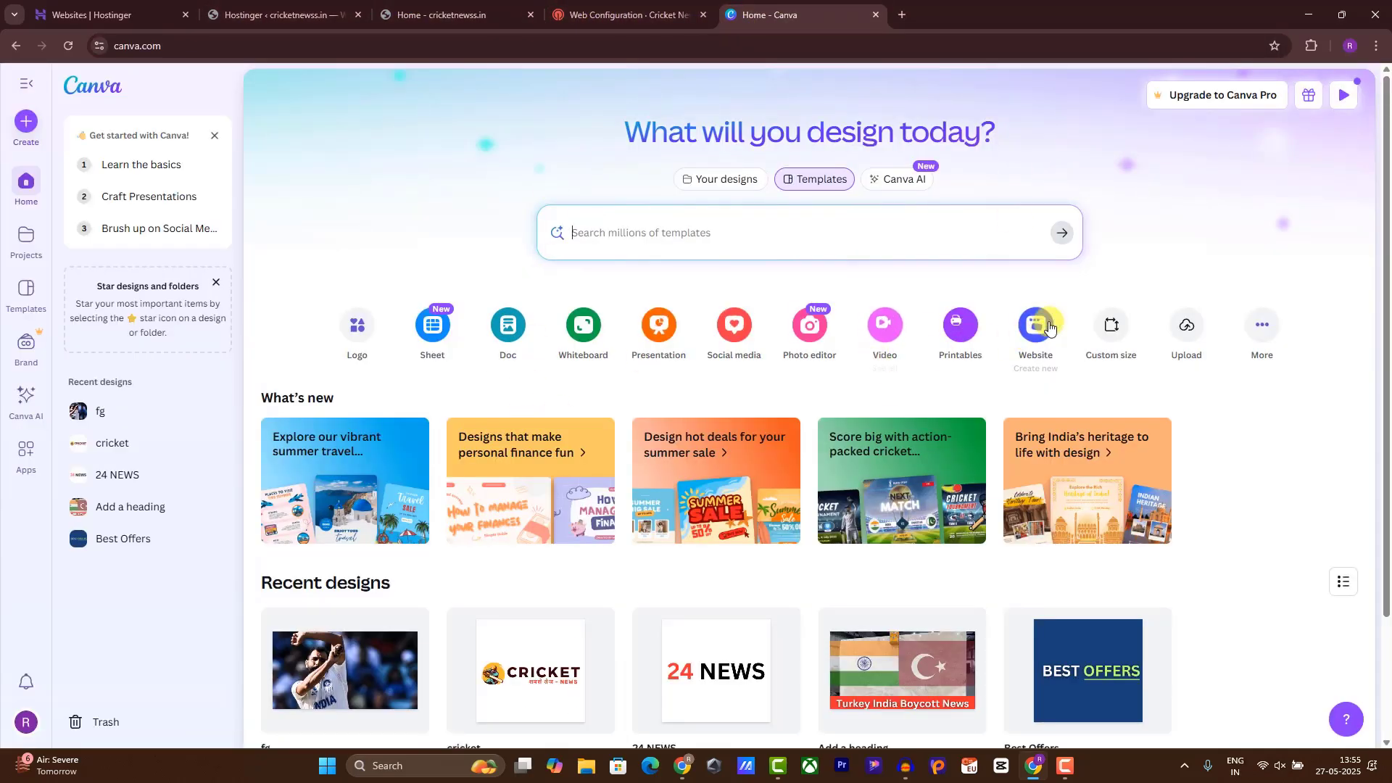
pyautogui.click(499, 697)
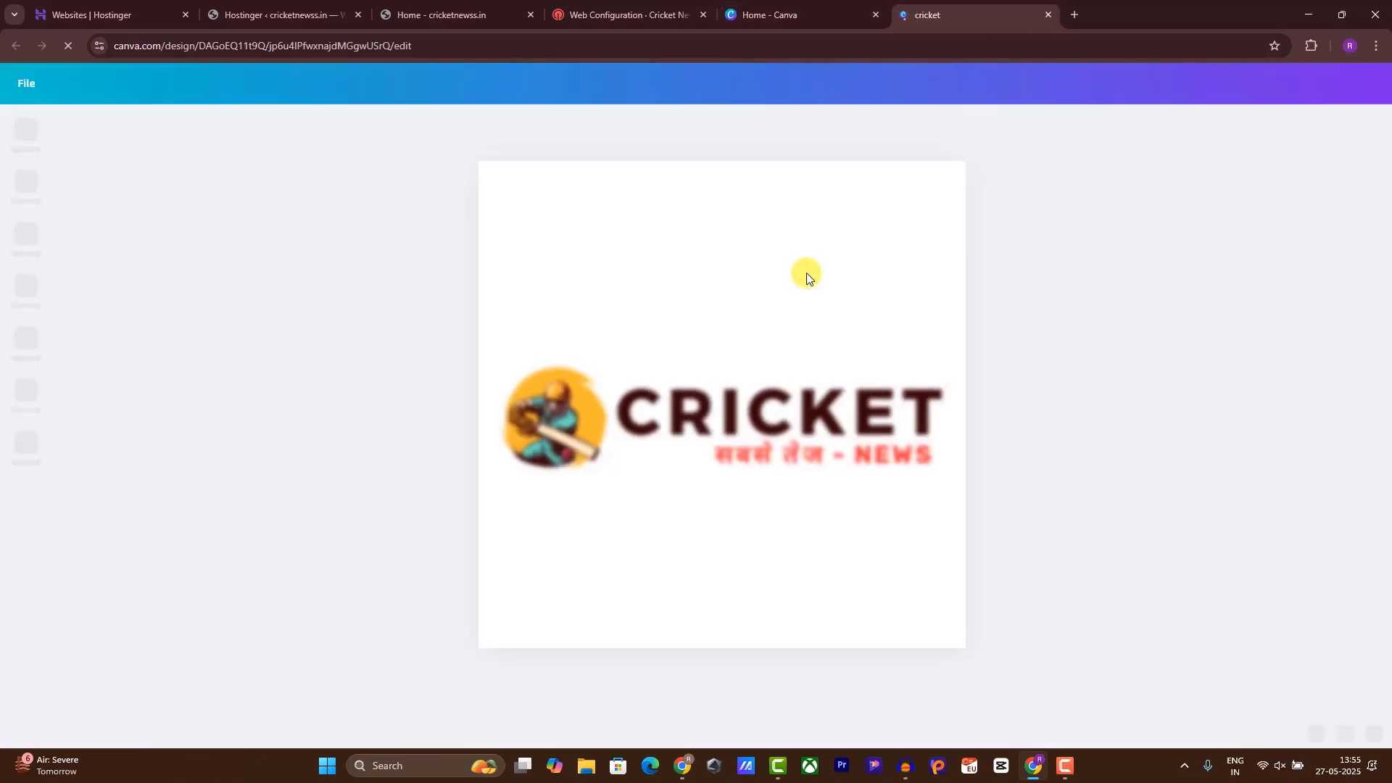
# Delete the CRICKET heading and the सबसे तेज - NEWS tagline from the logo design
pyautogui.click(716, 413)
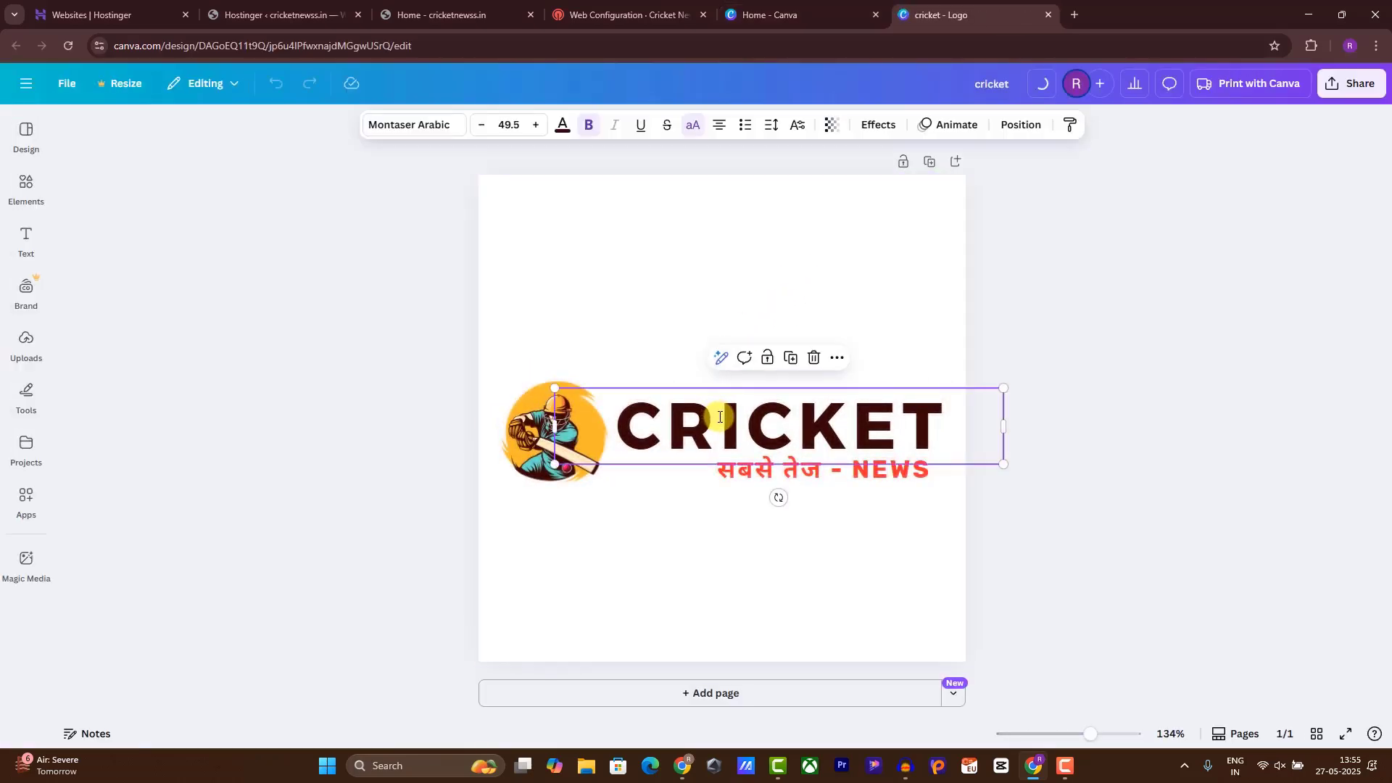
pyautogui.click(745, 475)
pyautogui.click(746, 435)
pyautogui.click(745, 430)
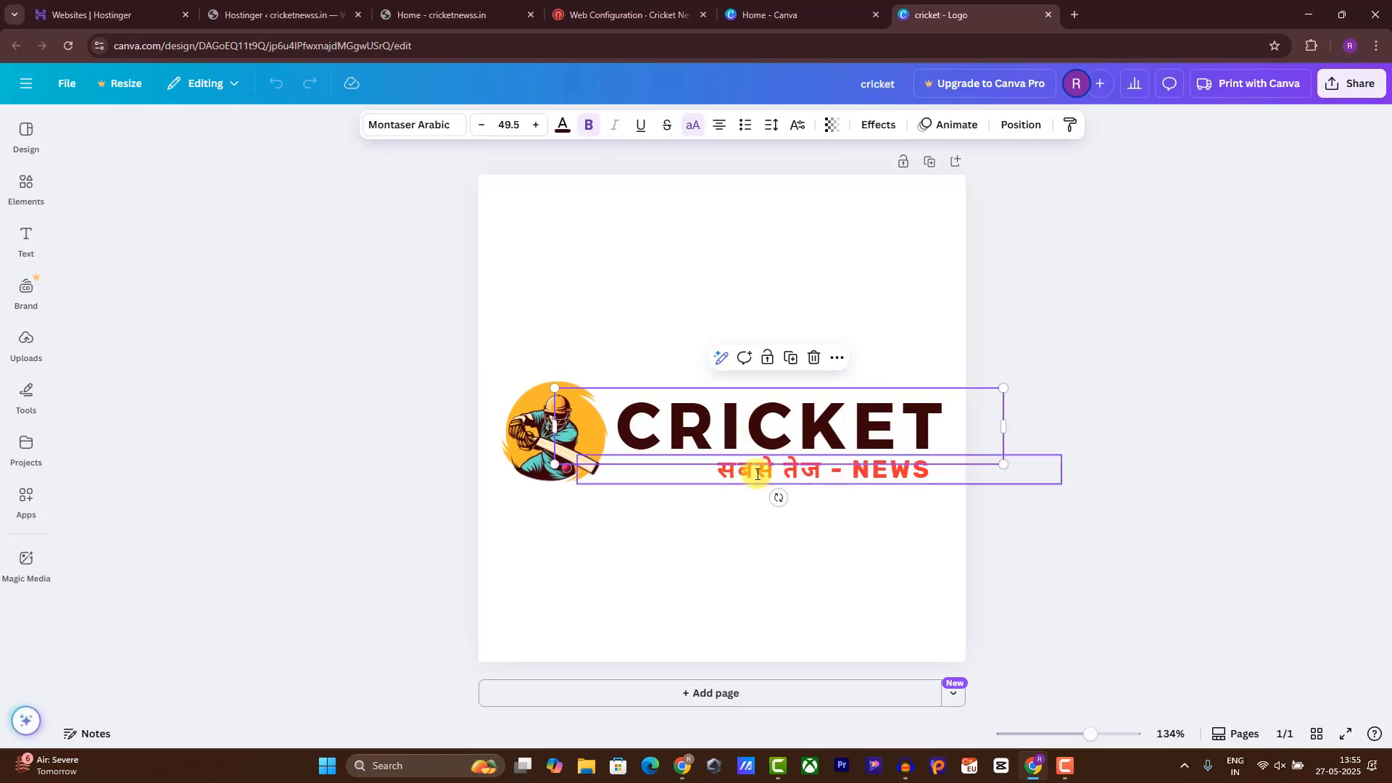
pyautogui.click(740, 362)
pyautogui.click(779, 359)
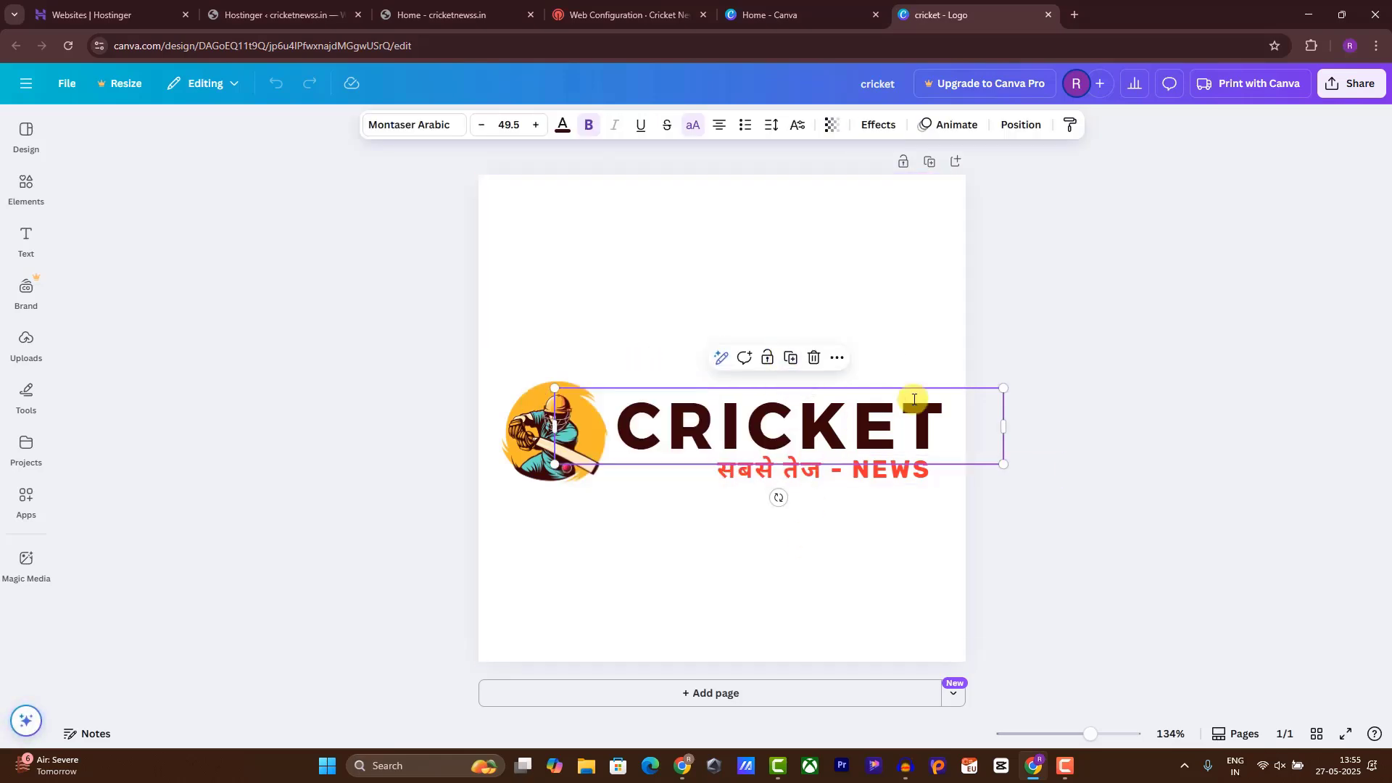
pyautogui.click(814, 358)
pyautogui.click(815, 464)
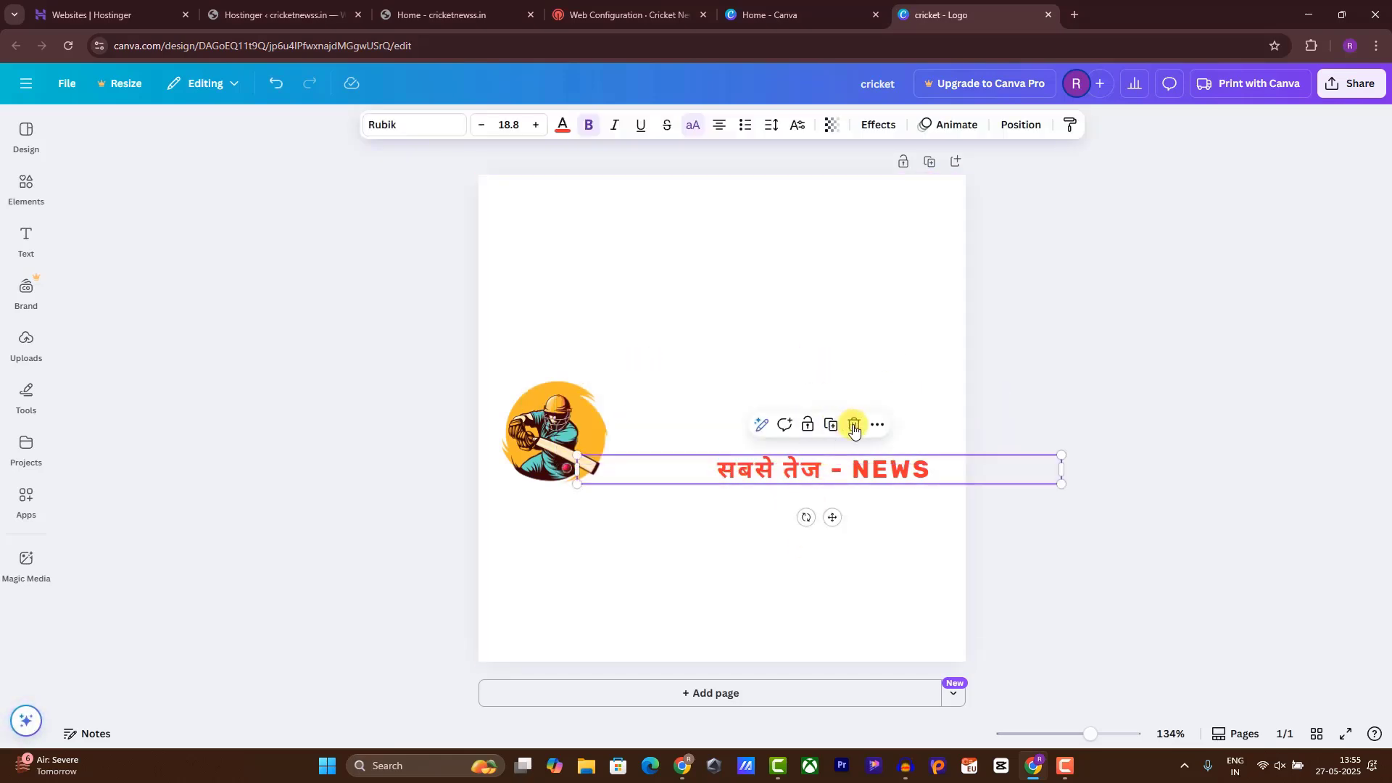
pyautogui.click(853, 428)
# Enlarge the batsman graphic to fill most of the square canvas and centre it
pyautogui.moveTo(525, 453); pyautogui.dragTo(638, 360)
pyautogui.moveTo(735, 406); pyautogui.dragTo(1040, 629)
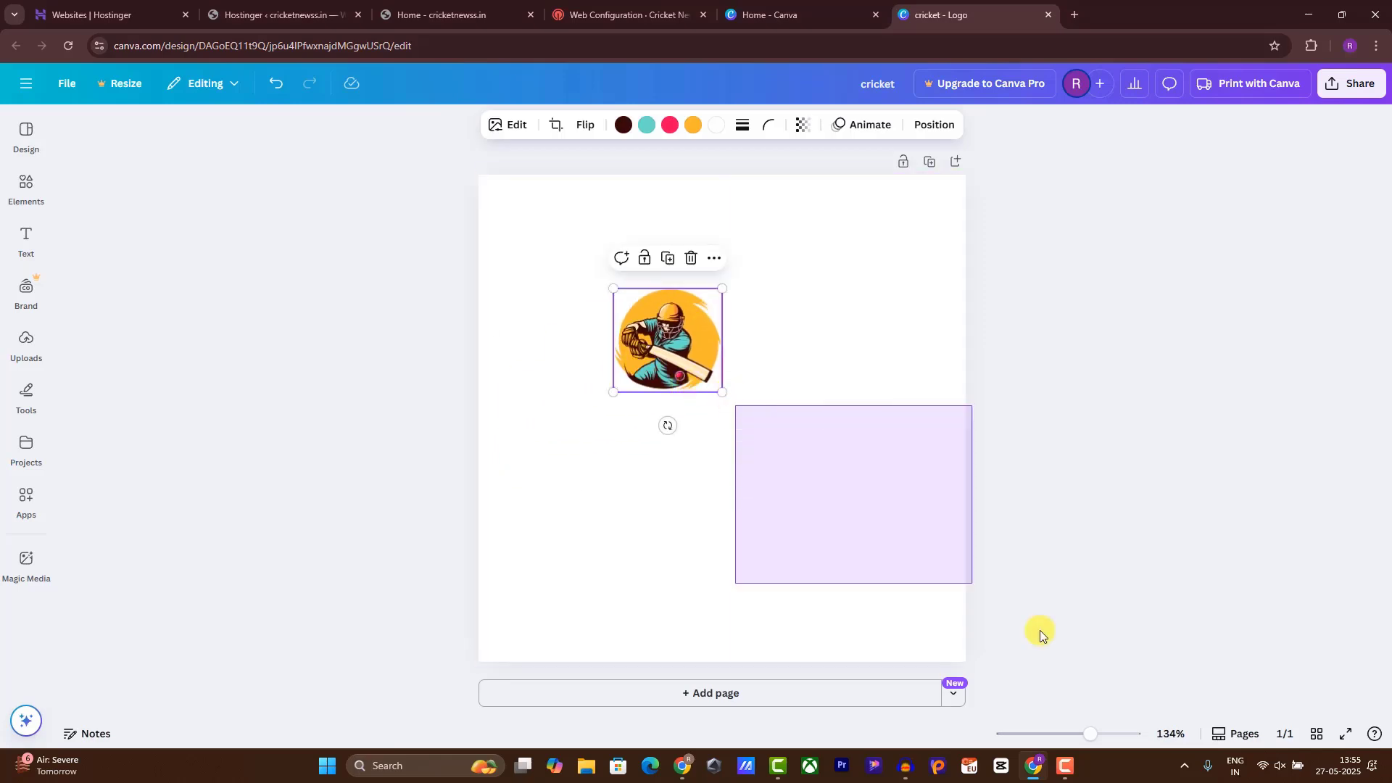
pyautogui.click(687, 372)
pyautogui.moveTo(723, 393); pyautogui.dragTo(998, 656)
pyautogui.moveTo(784, 486); pyautogui.dragTo(700, 428)
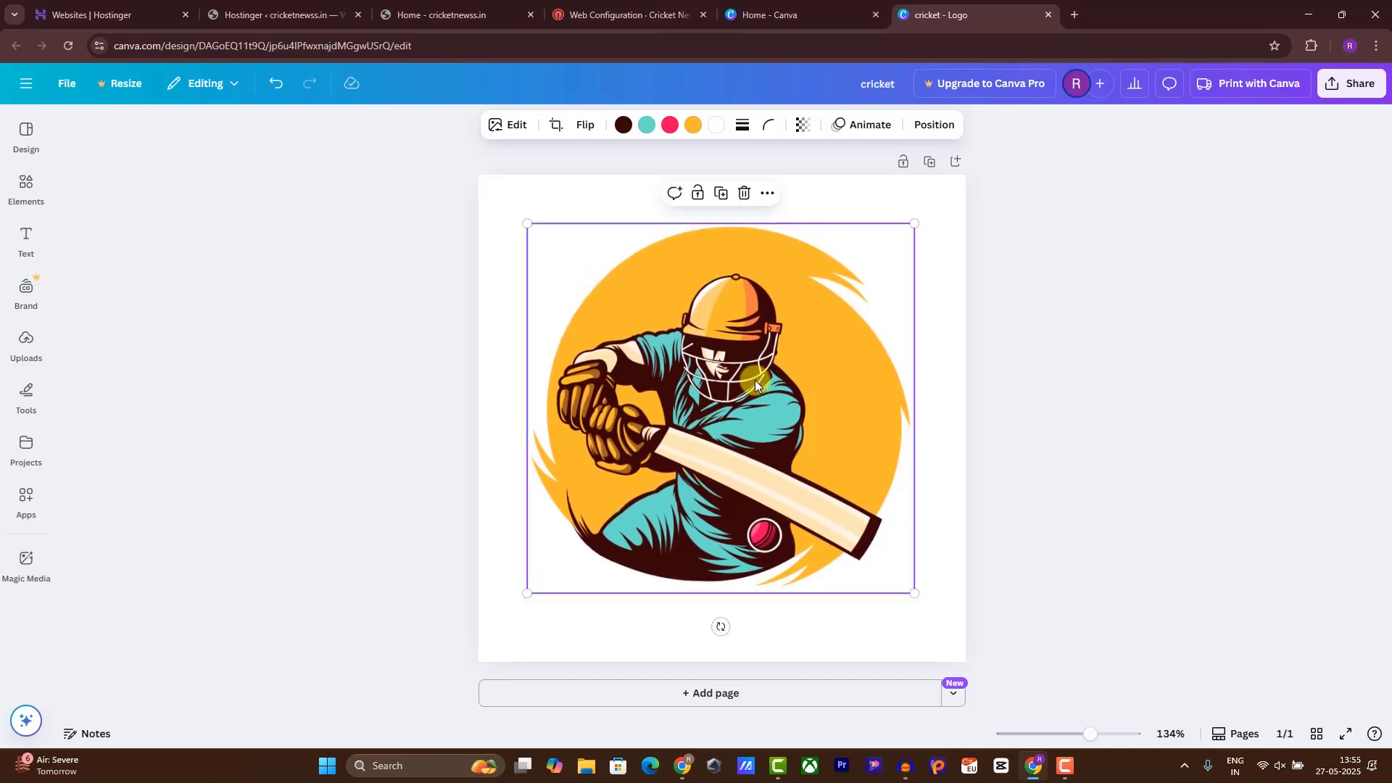
# Download the edited logo design as a PNG at 500 × 500 px
pyautogui.click(1339, 100)
pyautogui.click(1125, 380)
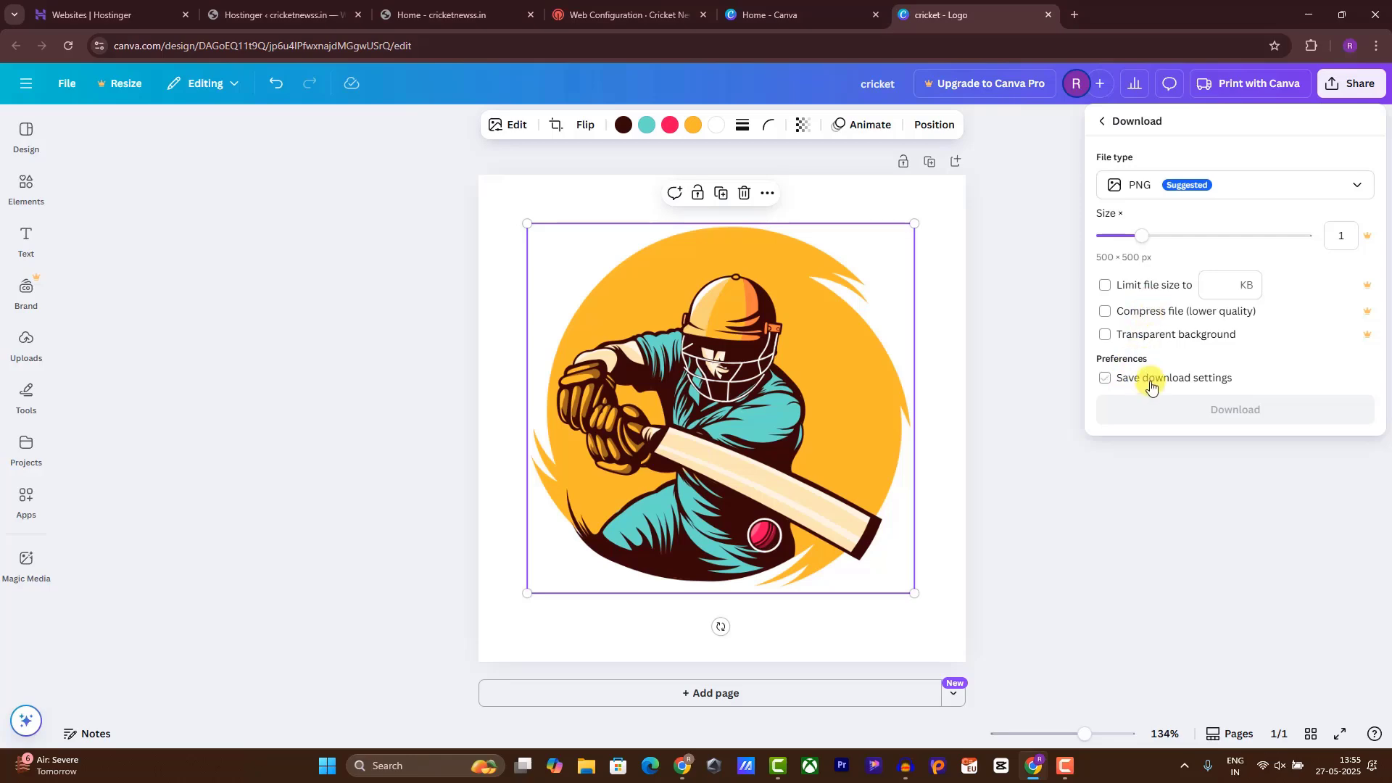
pyautogui.click(1155, 406)
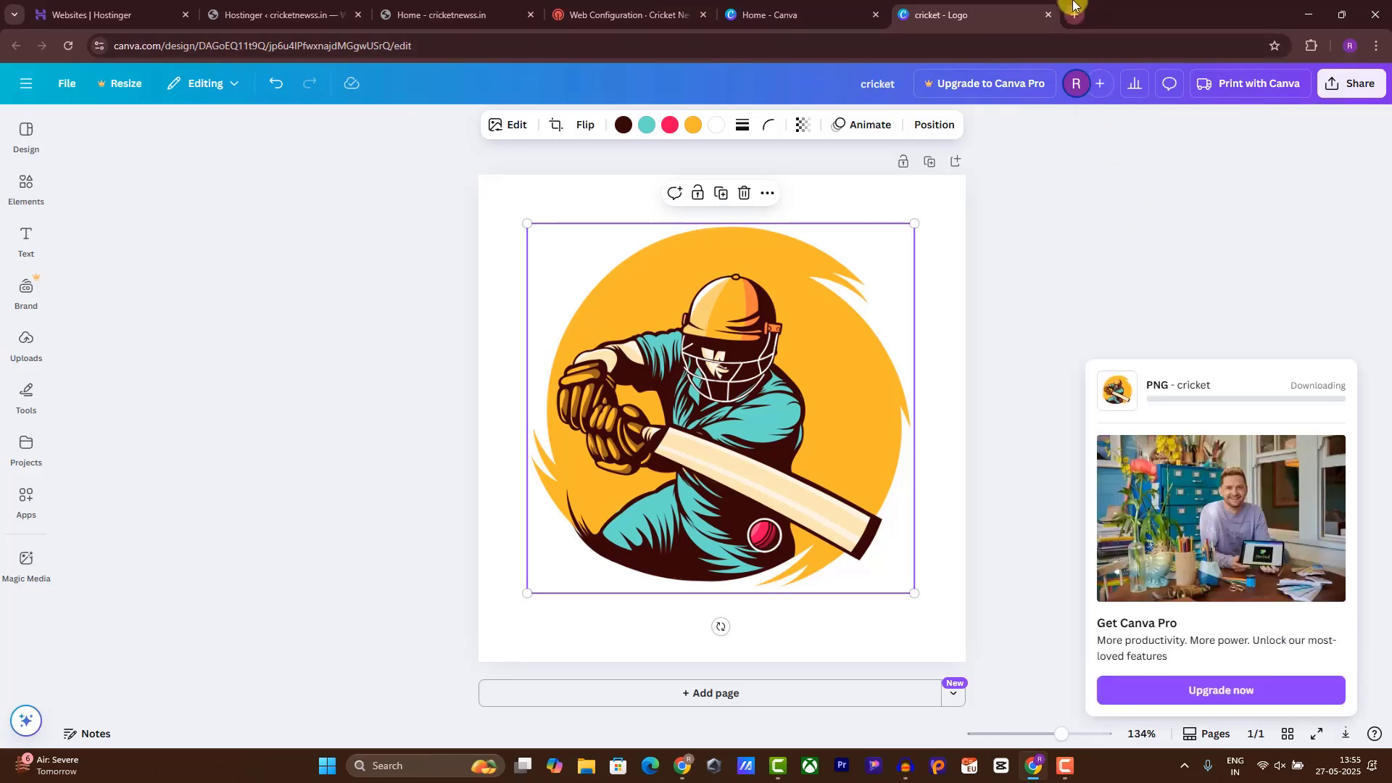
# Search the web for remove bg and open the remove.bg site
pyautogui.click(1074, 8)
pyautogui.write('remove')
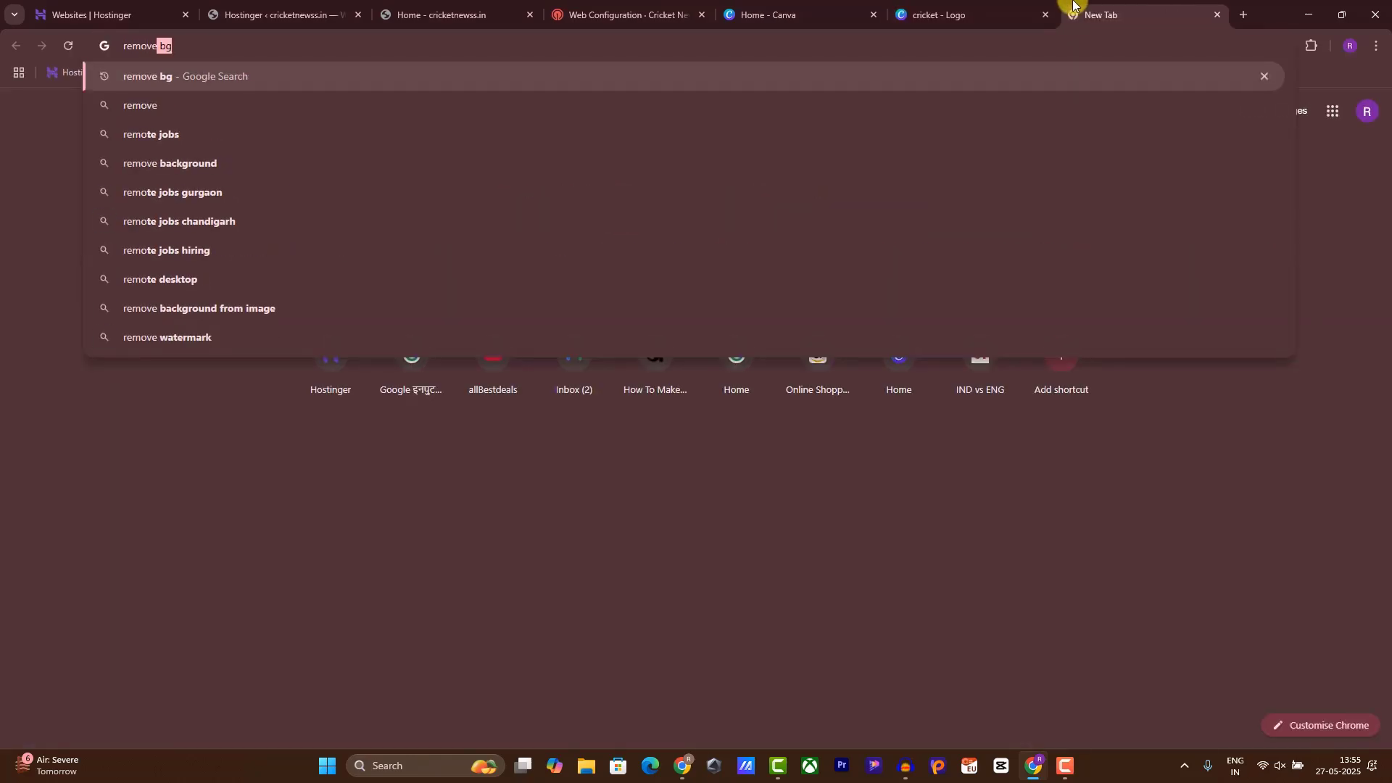
pyautogui.press('Return')
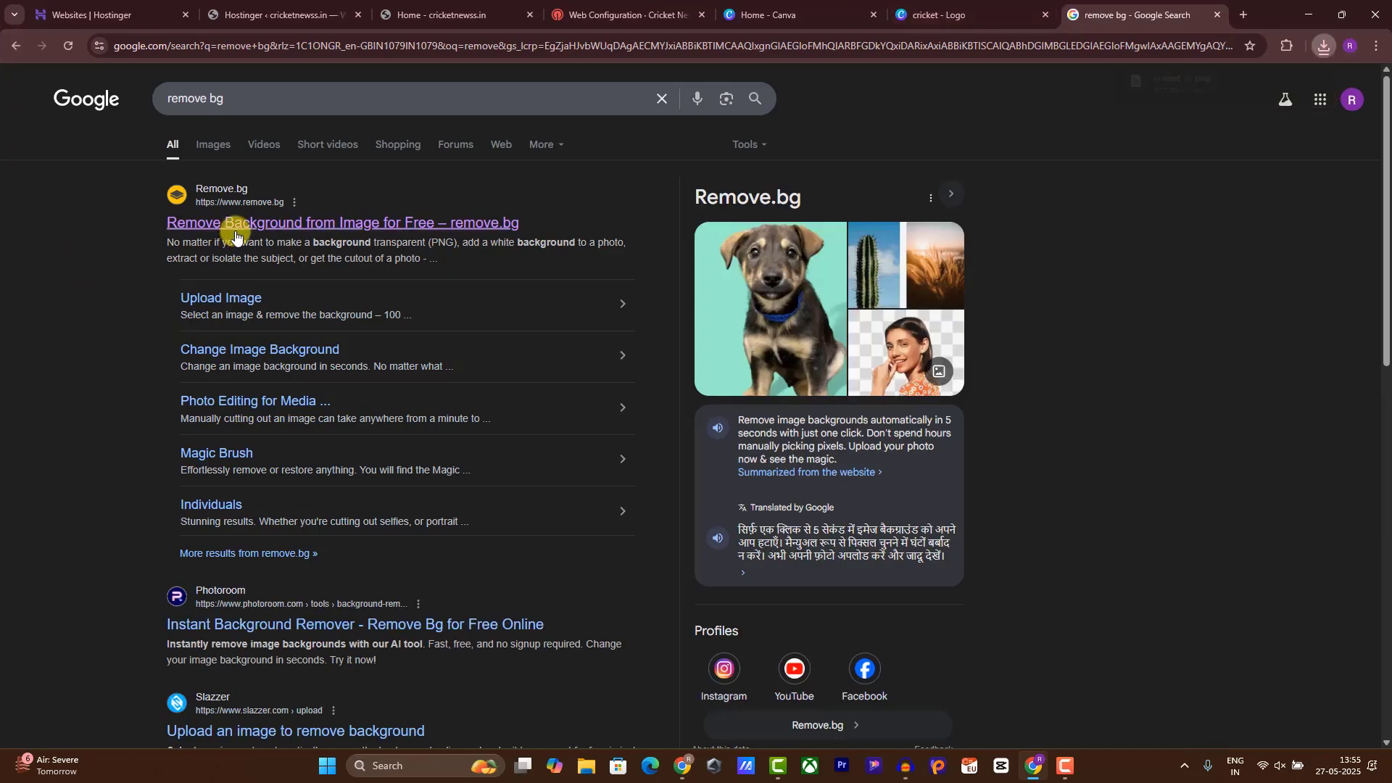
pyautogui.click(235, 223)
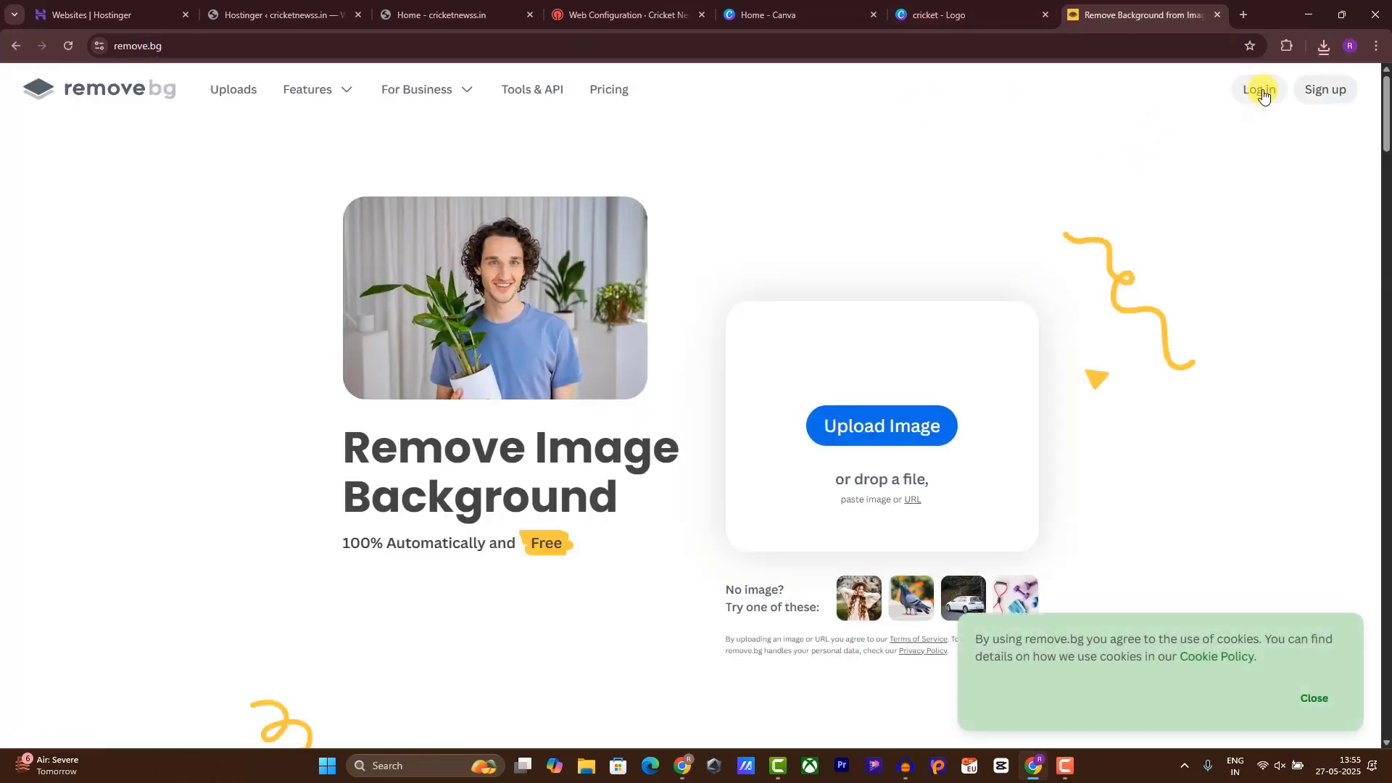
# Upload the downloaded cricket PNG to remove its background and download the free 500 x 500 preview version
pyautogui.click(1324, 46)
pyautogui.moveTo(1233, 109); pyautogui.dragTo(671, 411)
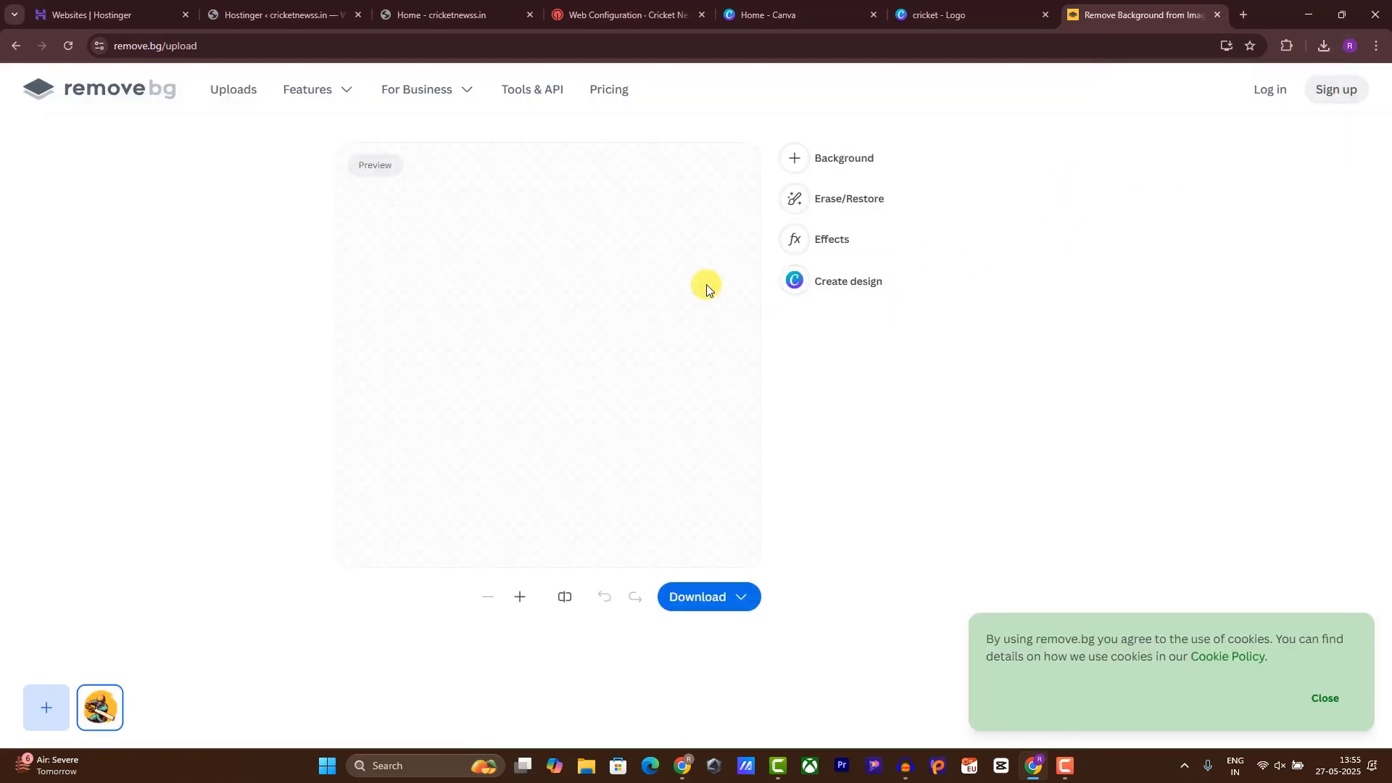
pyautogui.click(694, 600)
pyautogui.click(690, 510)
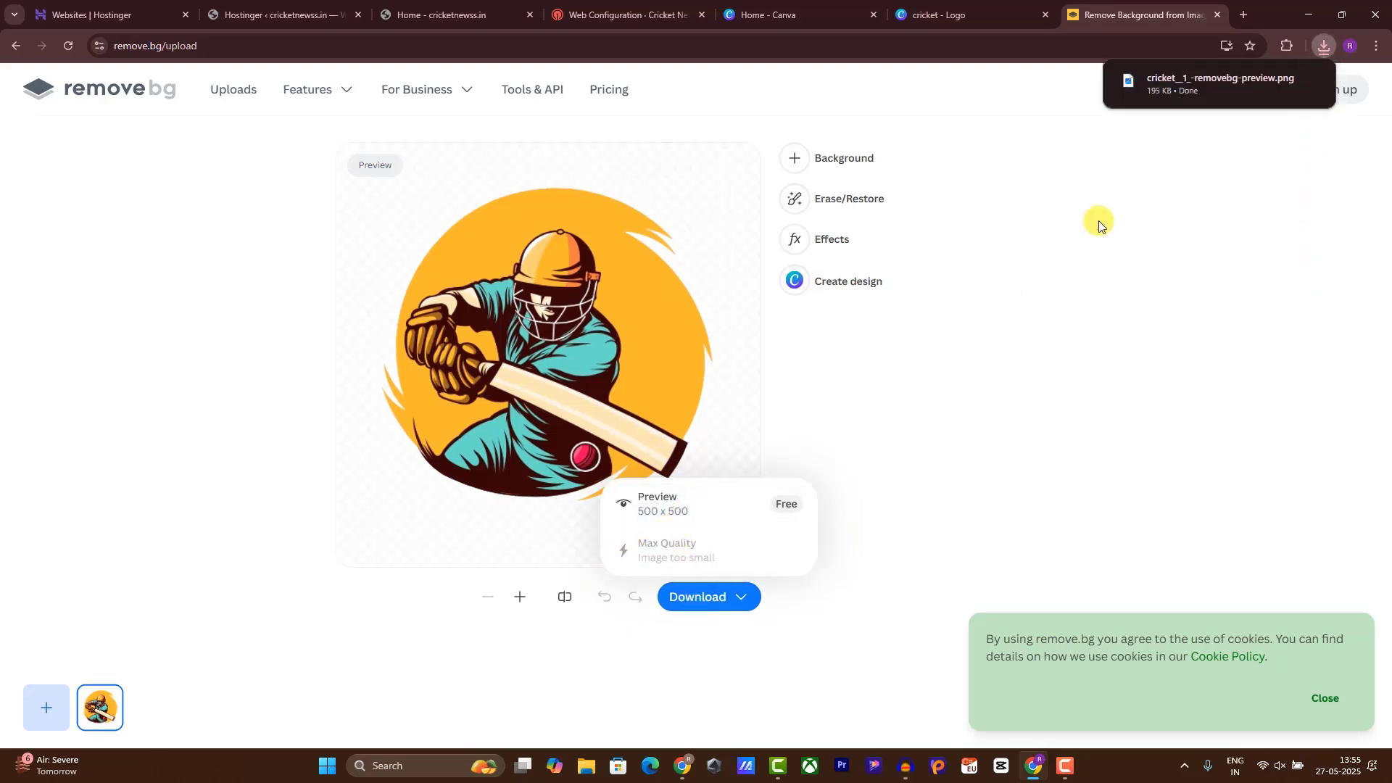
# Return to OneSignal and choose the downloaded background-removed cricket PNG from the computer as the default icon
pyautogui.click(616, 14)
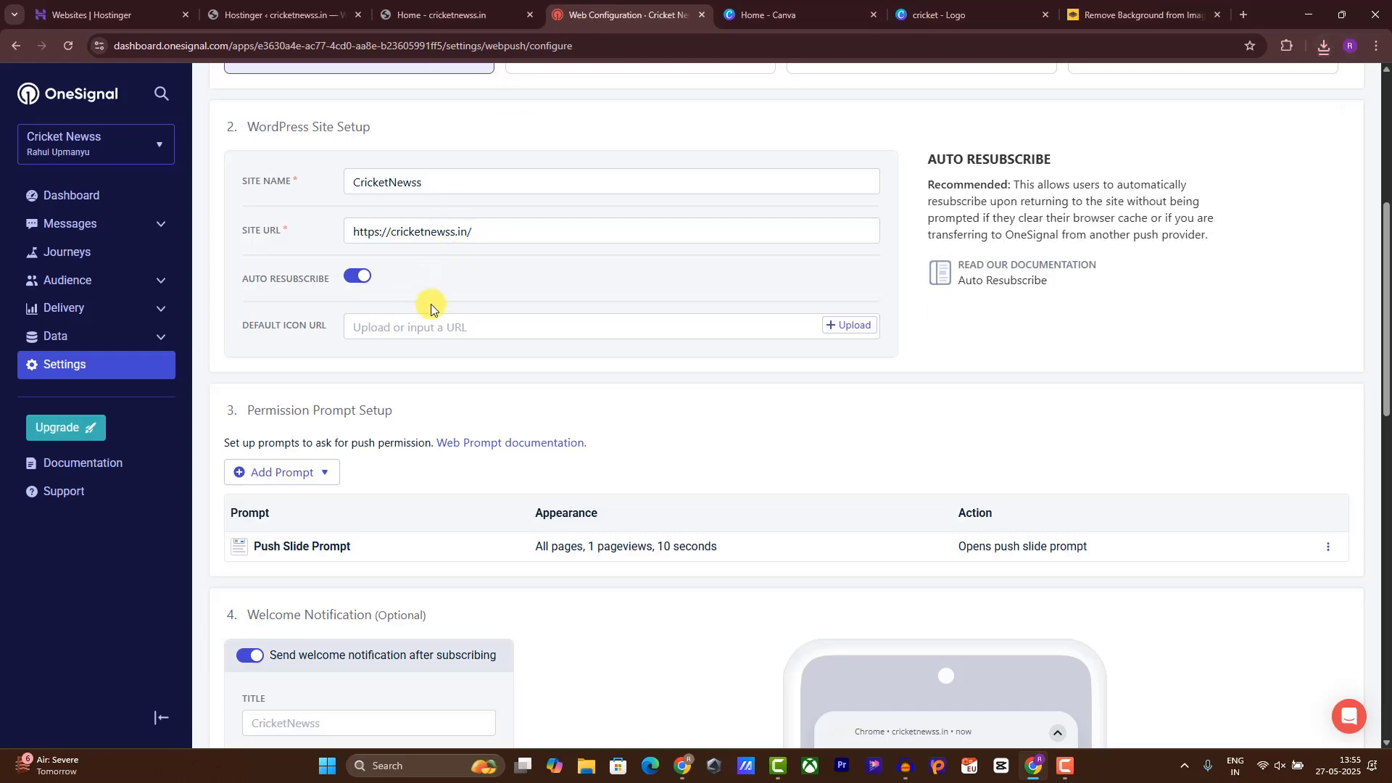
pyautogui.click(845, 325)
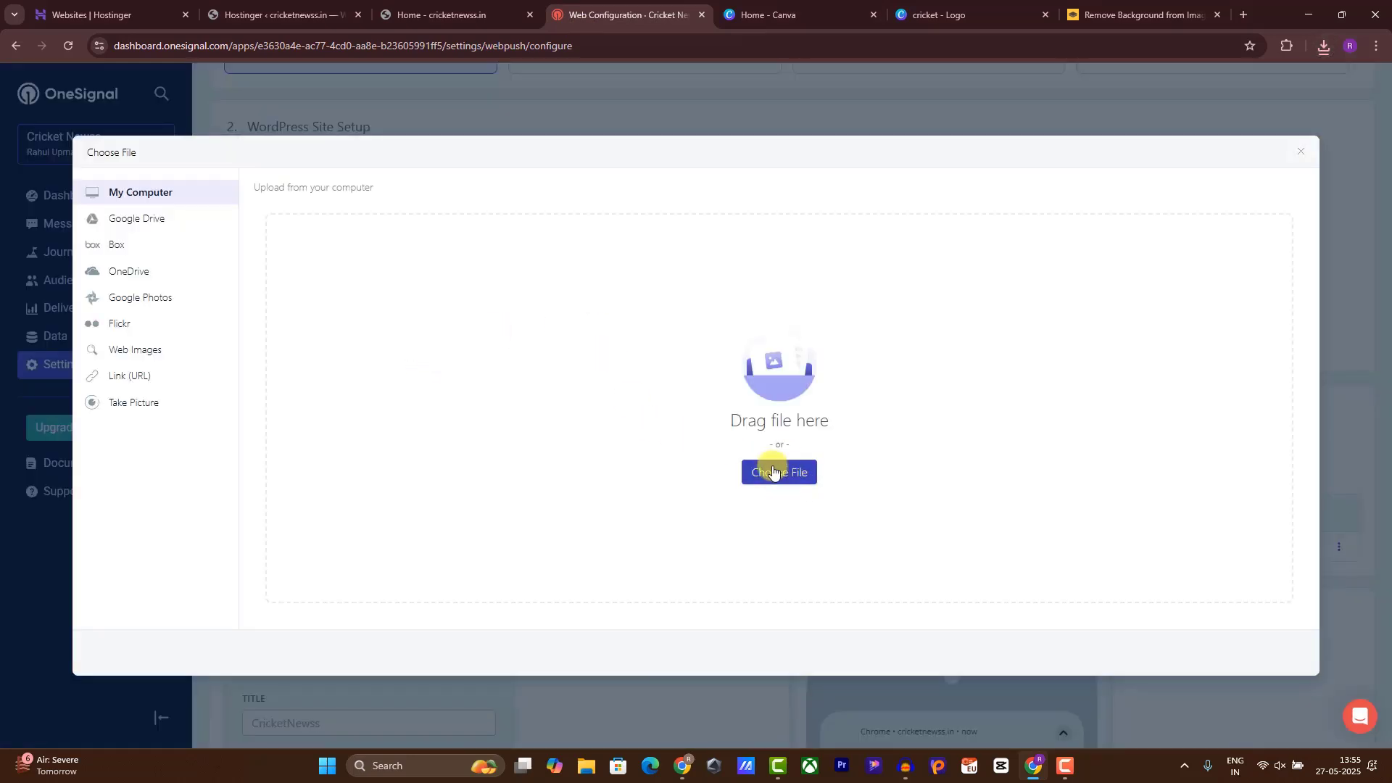
pyautogui.click(773, 471)
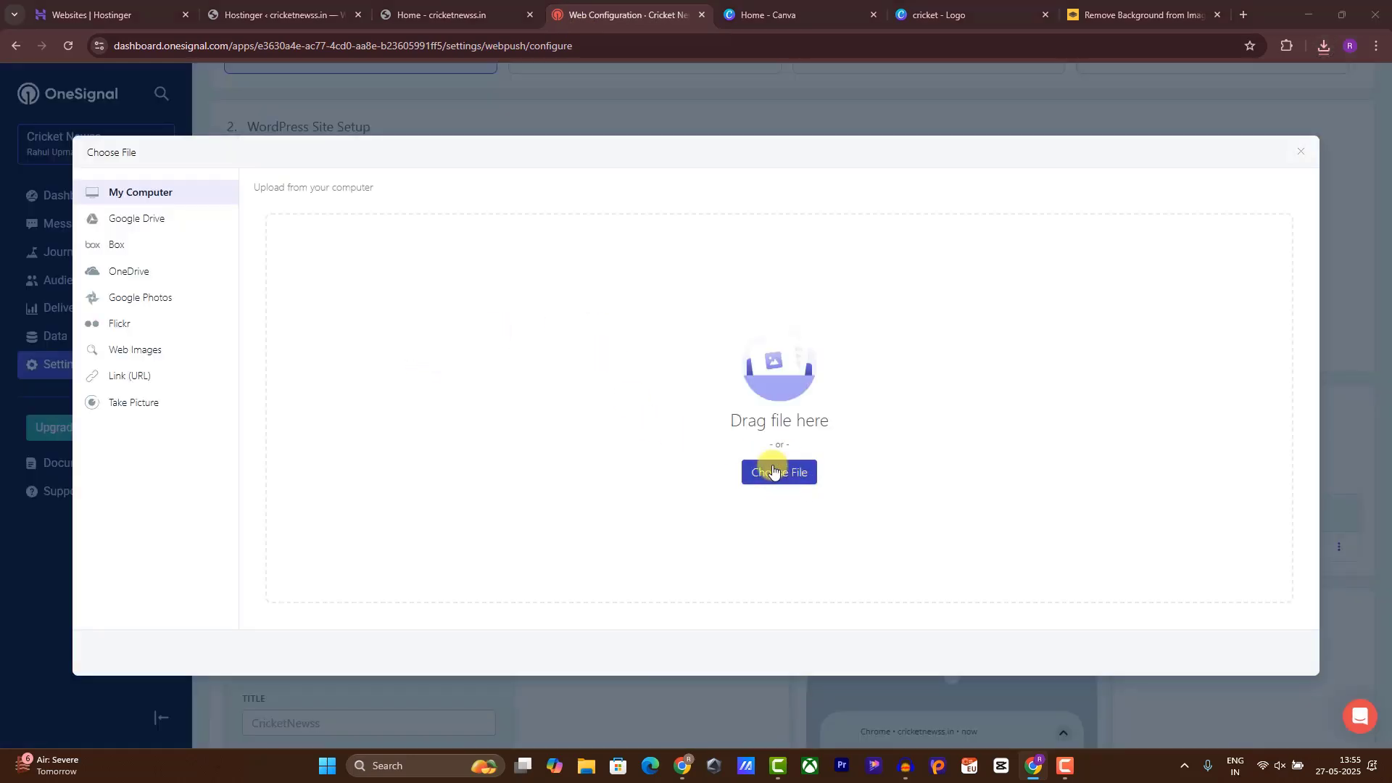
pyautogui.doubleClick(174, 149)
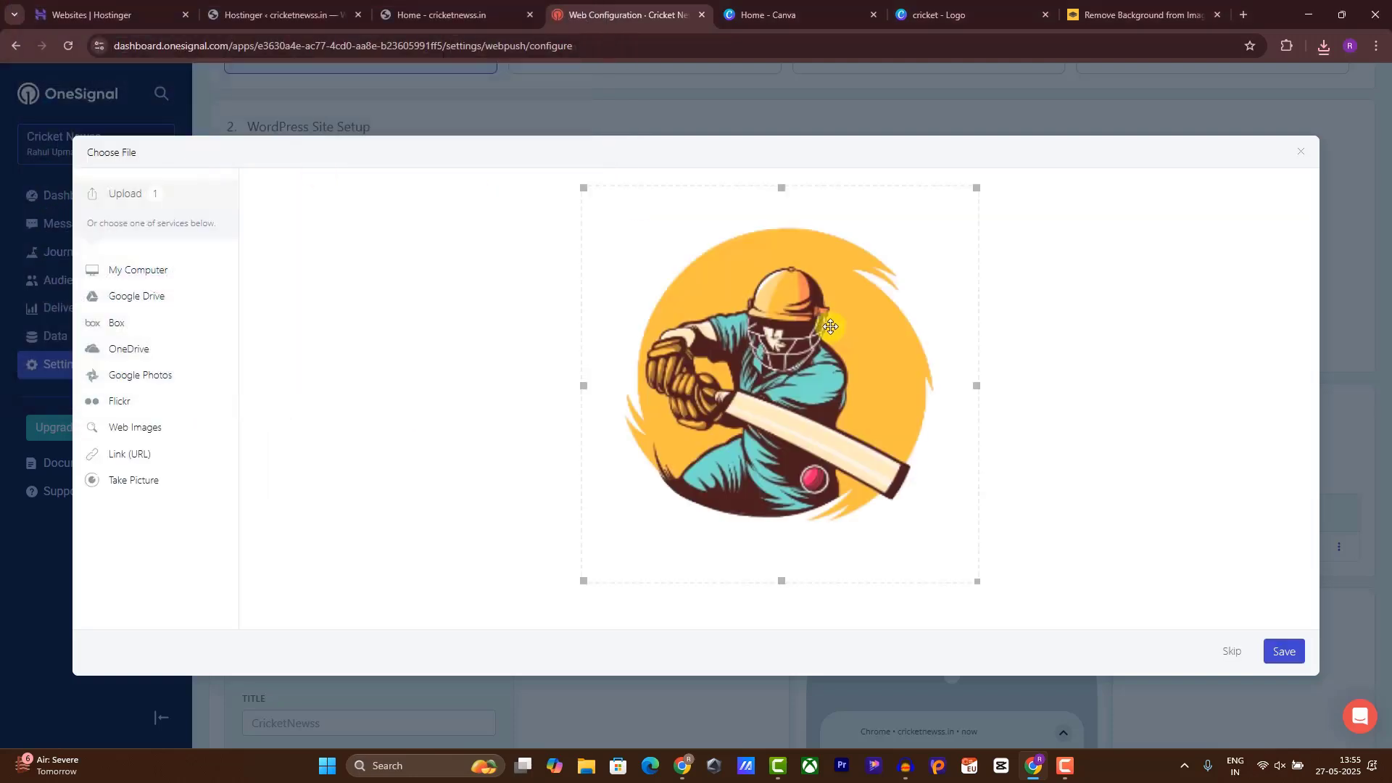
# Crop the icon image closely around the batsman graphic on all four sides and save it as the default icon
pyautogui.moveTo(961, 391); pyautogui.dragTo(926, 392)
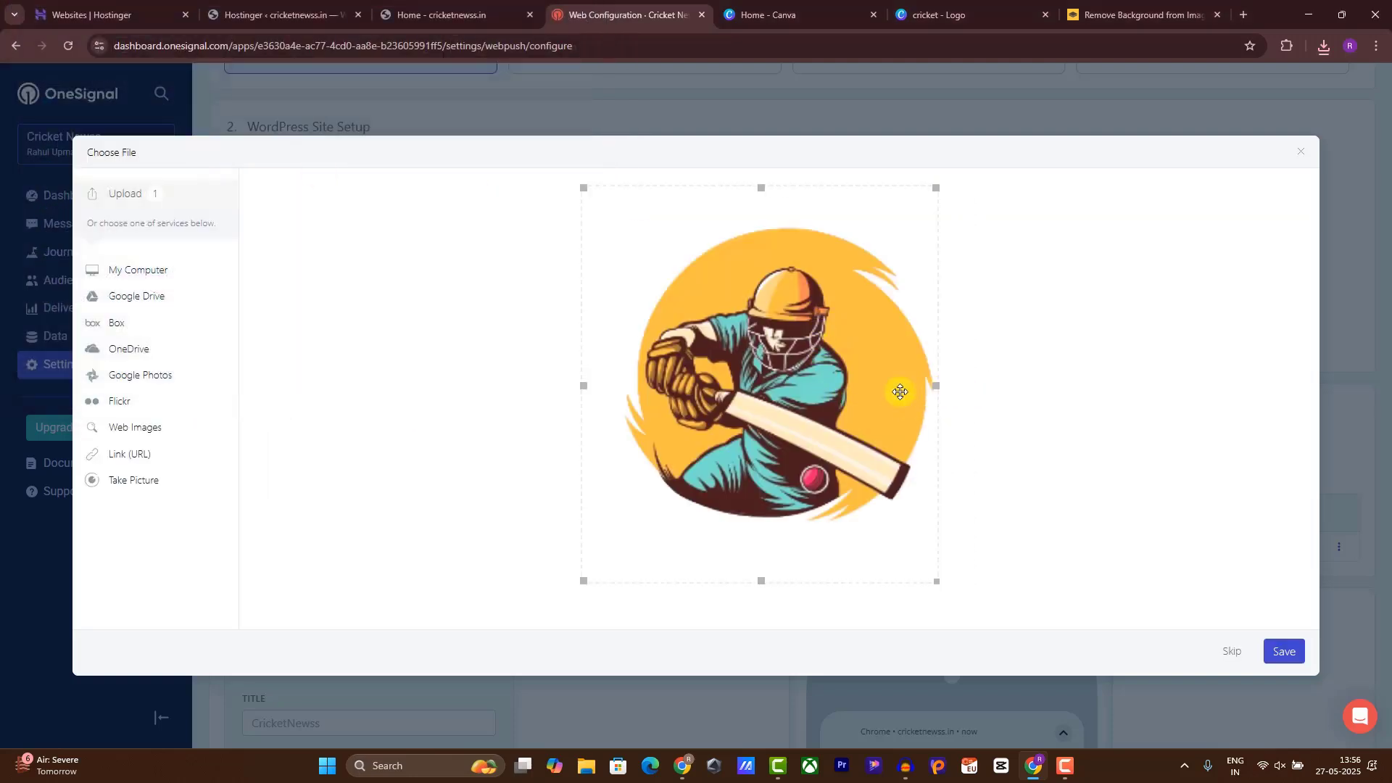
pyautogui.moveTo(587, 382); pyautogui.dragTo(617, 395)
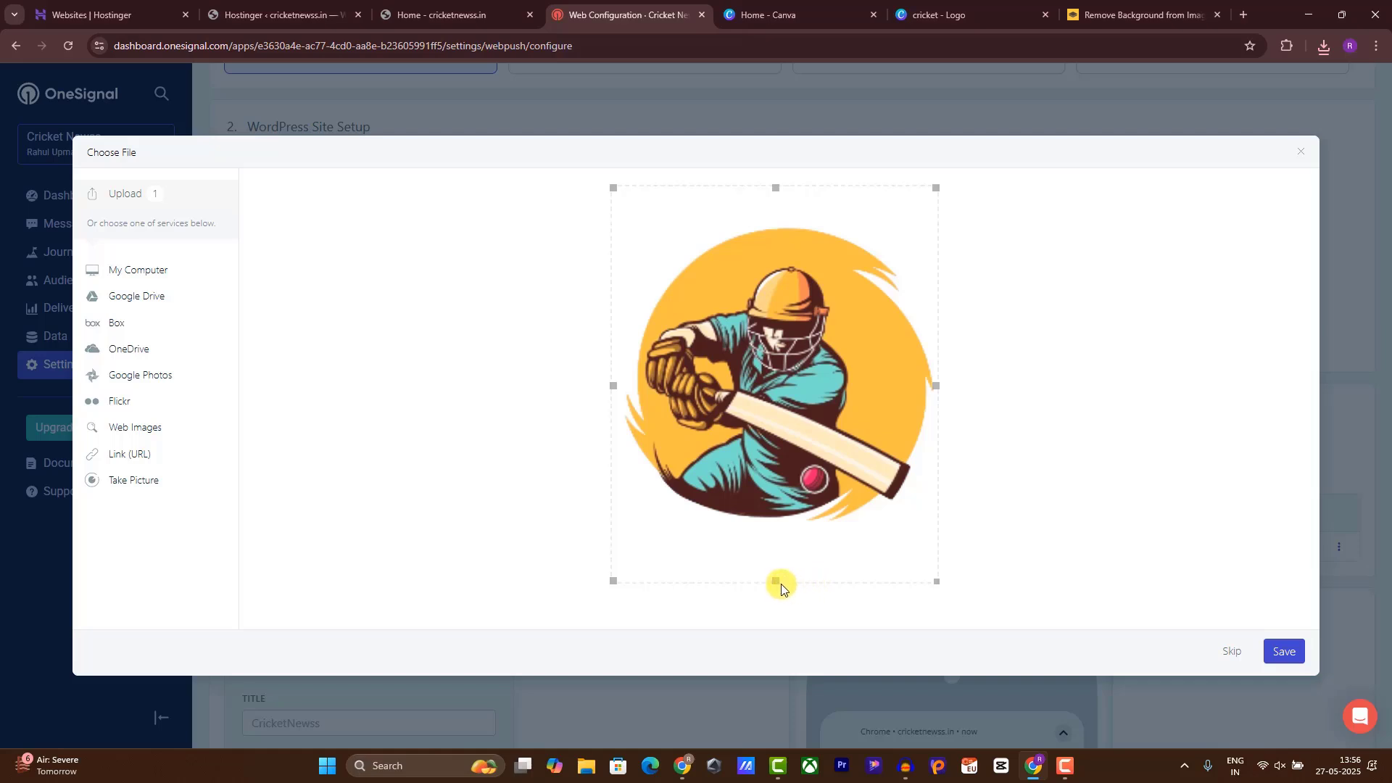
pyautogui.moveTo(780, 580); pyautogui.dragTo(775, 524)
pyautogui.moveTo(772, 185); pyautogui.dragTo(775, 212)
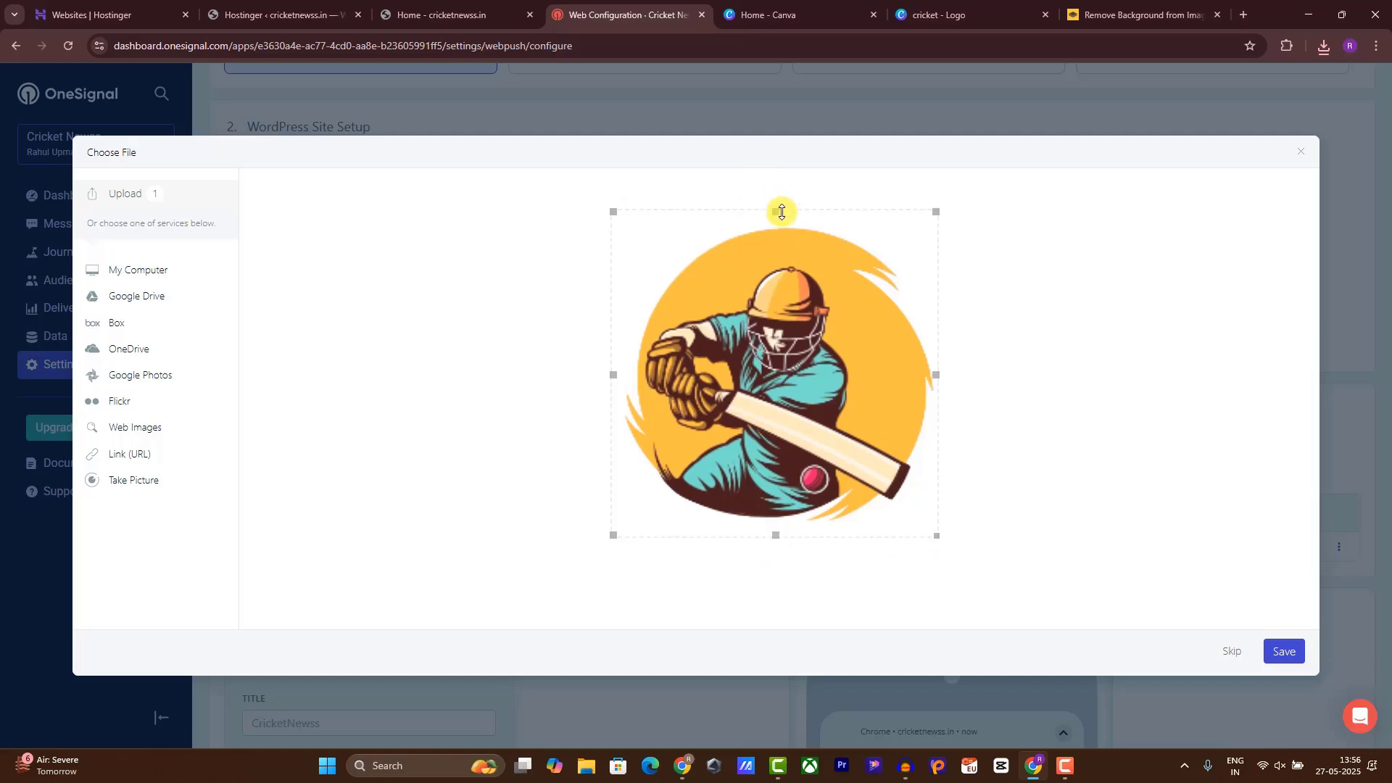
pyautogui.click(1287, 653)
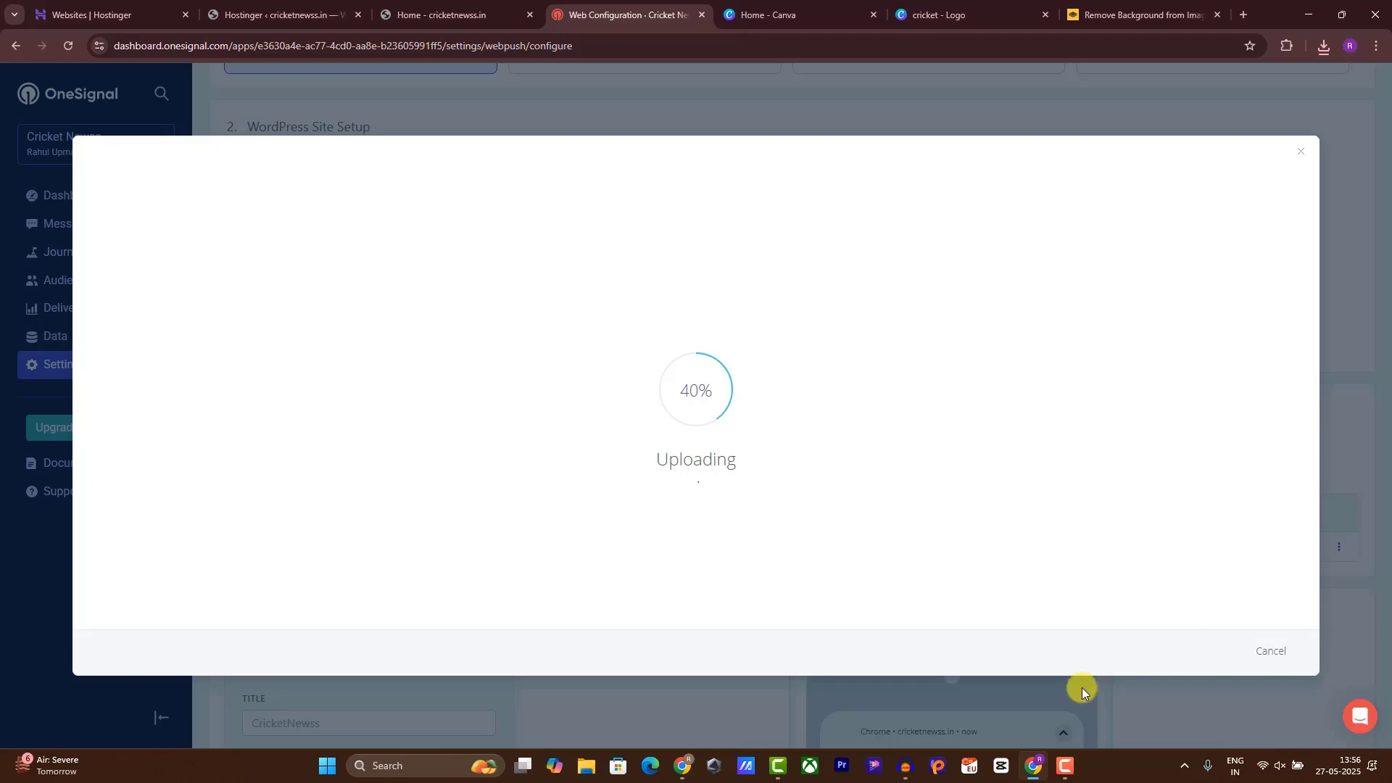
pyautogui.click(1066, 765)
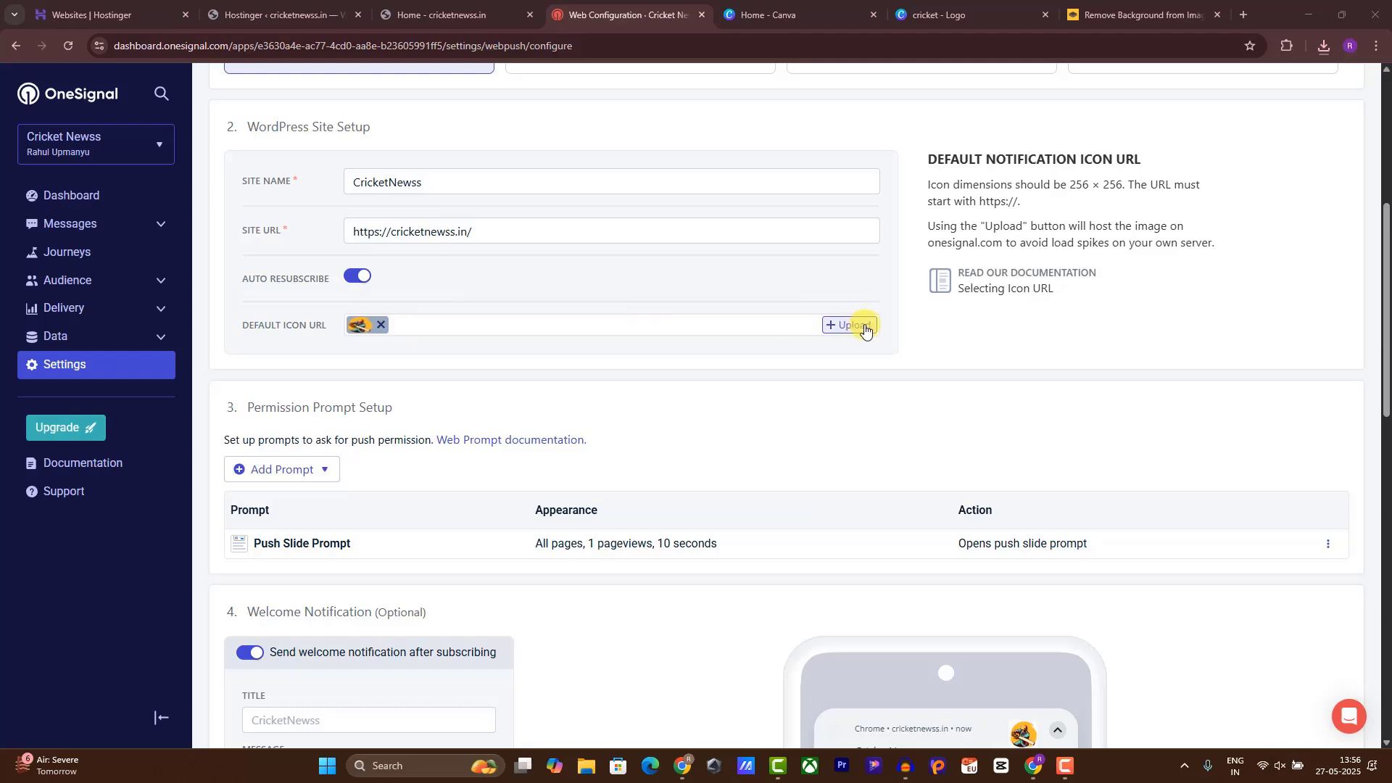
# Title the welcome notification Cricket News, keep the default message and advanced push settings, and save the web configuration
pyautogui.moveTo(1385, 321); pyautogui.dragTo(1385, 415)
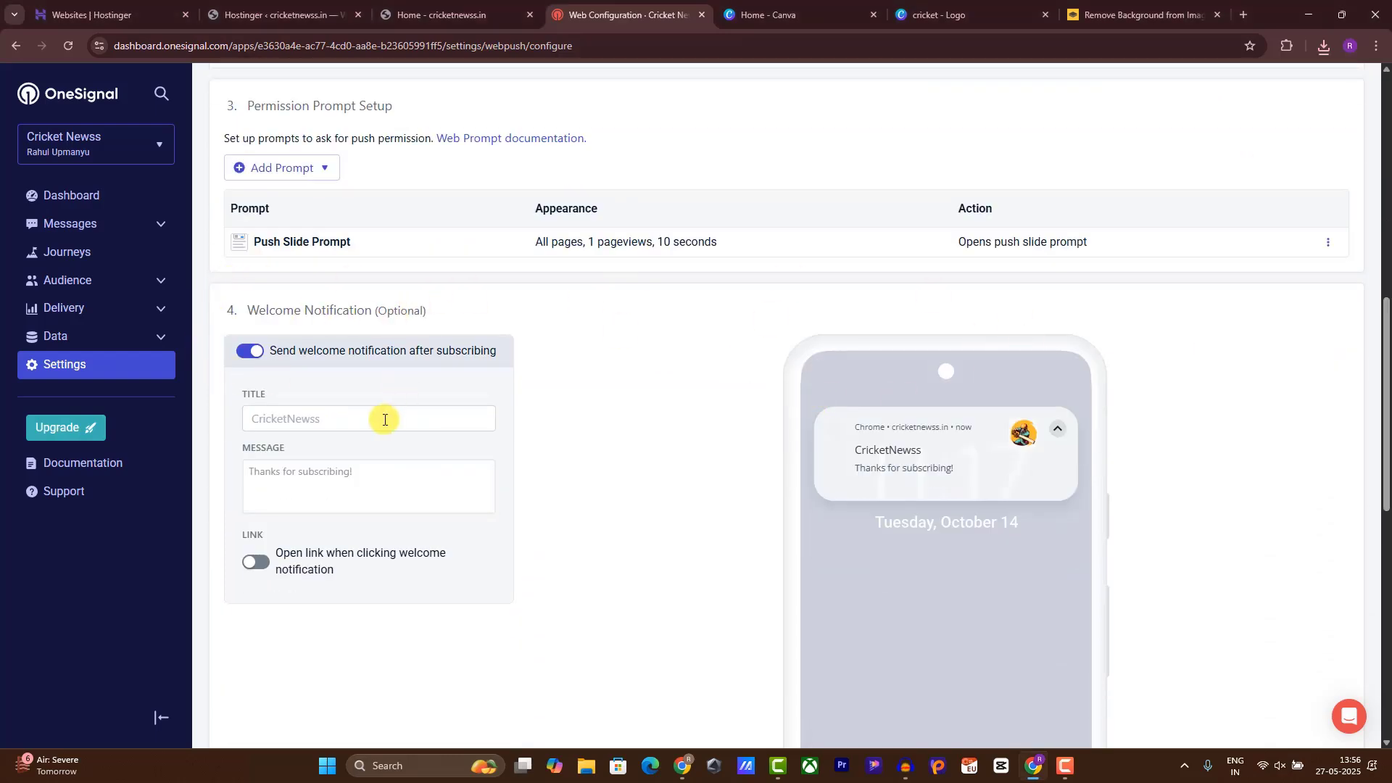
pyautogui.click(319, 415)
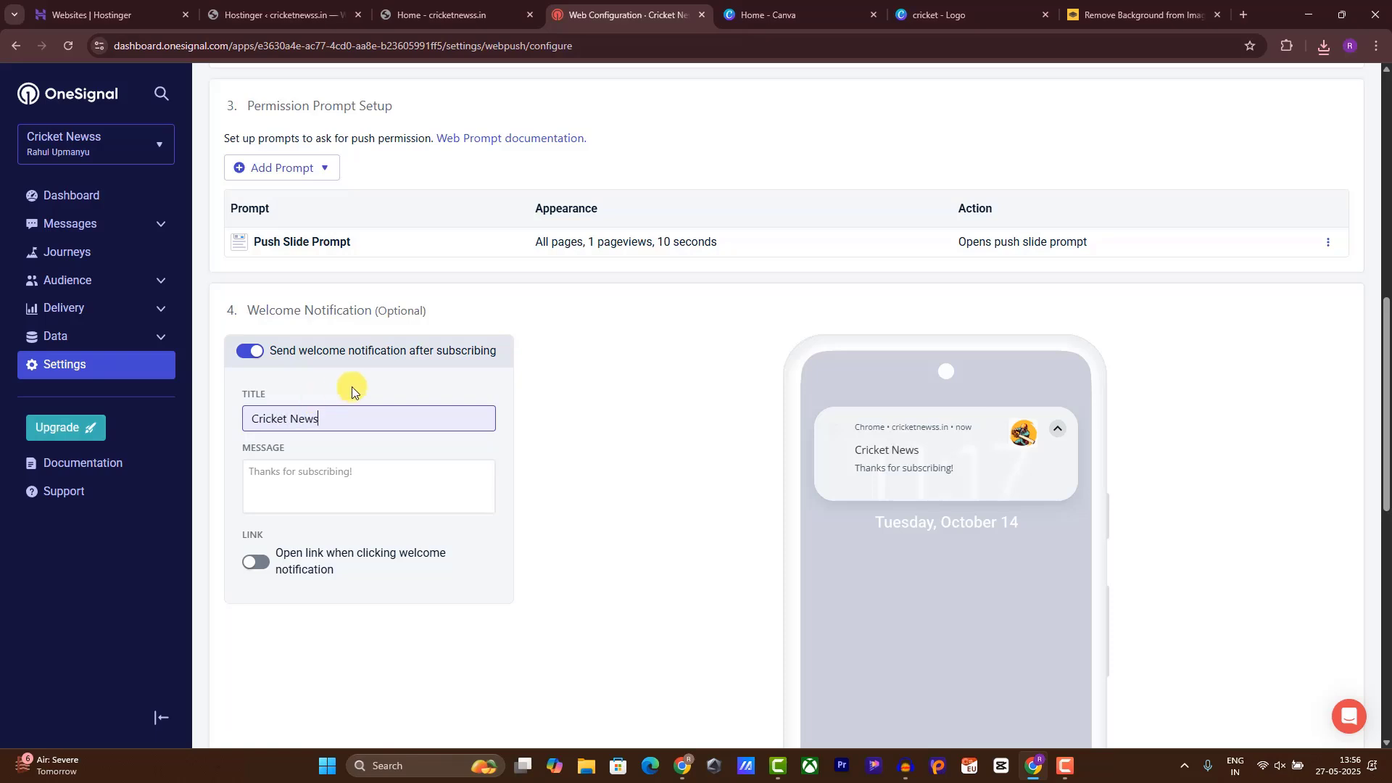
pyautogui.click(298, 490)
pyautogui.click(303, 477)
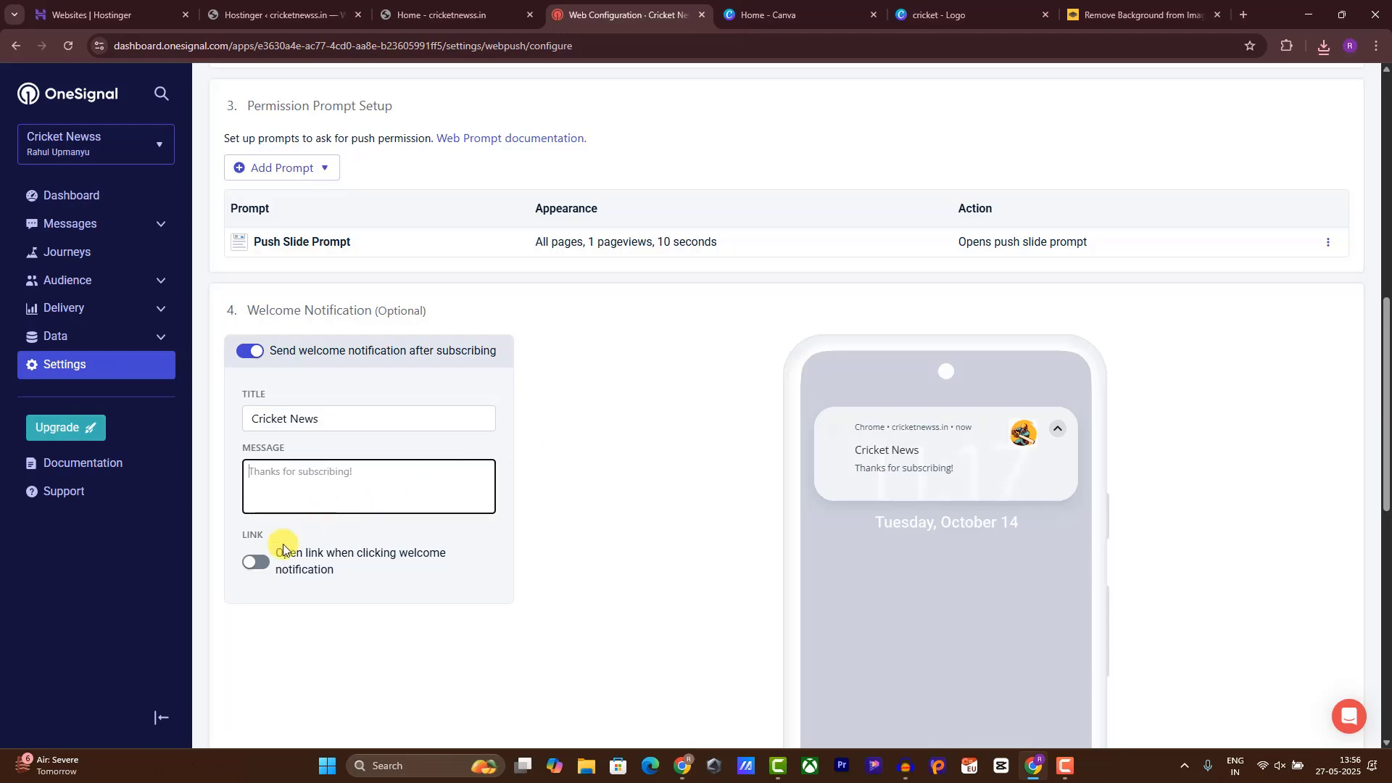
pyautogui.moveTo(1385, 422); pyautogui.dragTo(1385, 661)
pyautogui.moveTo(642, 406)
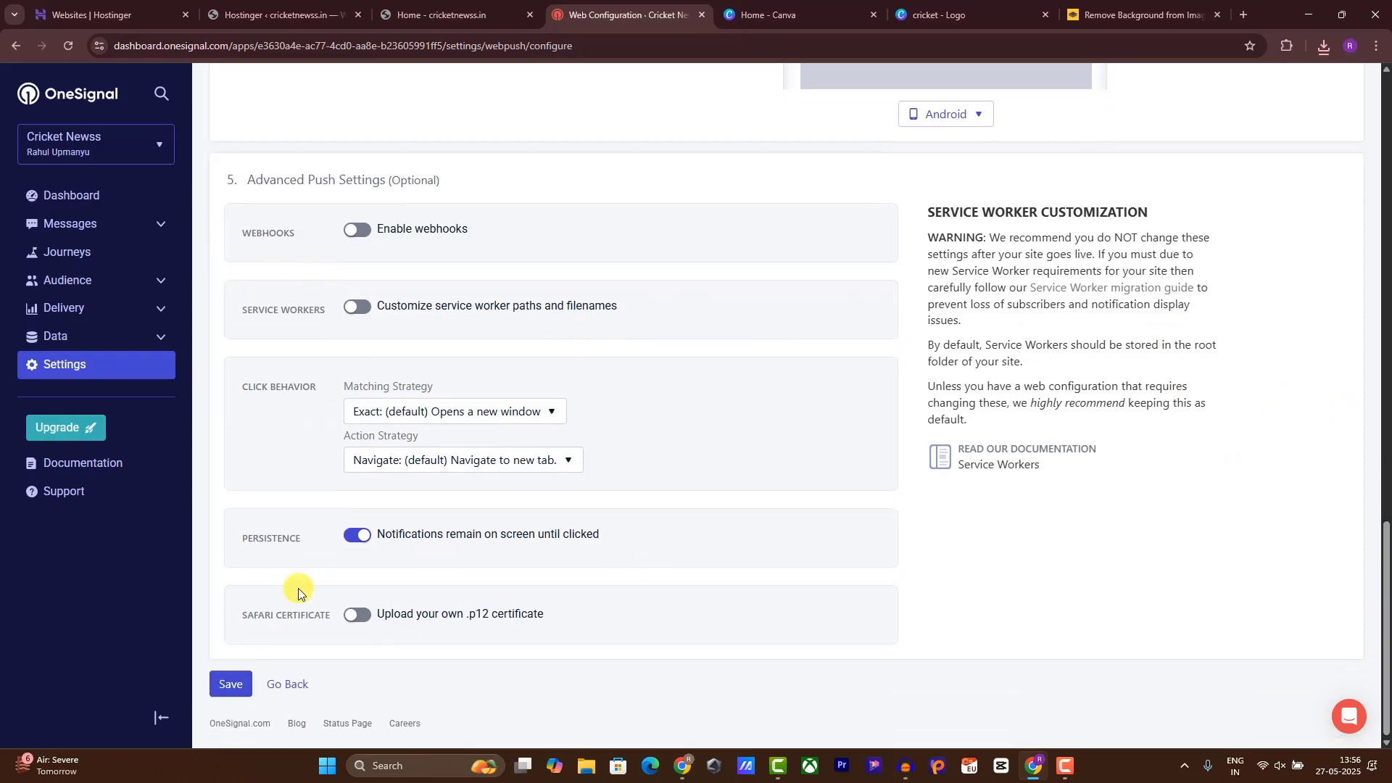
pyautogui.click(229, 685)
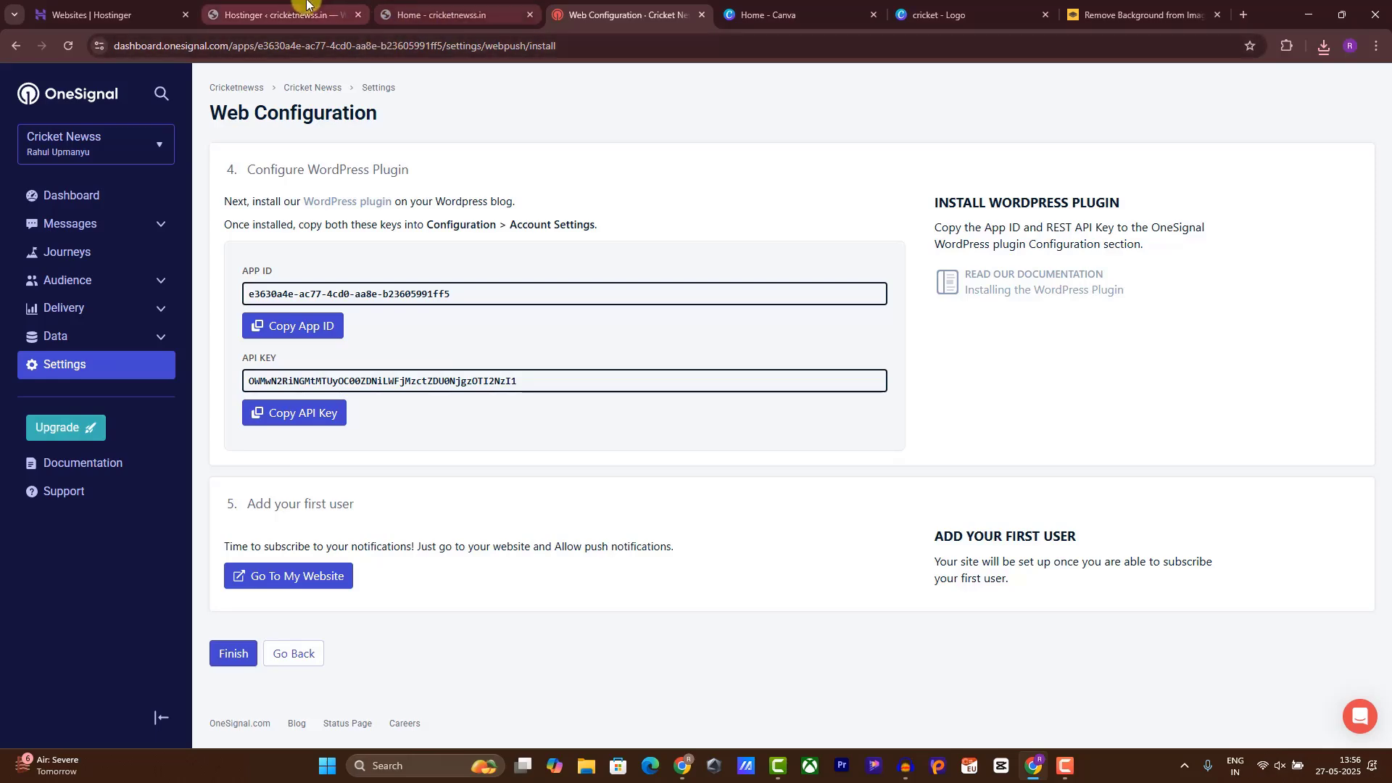
# In the WordPress admin, search the plugins for onesignal, then install and activate OneSignal – Web Push Notifications
pyautogui.click(282, 15)
pyautogui.moveTo(90, 466)
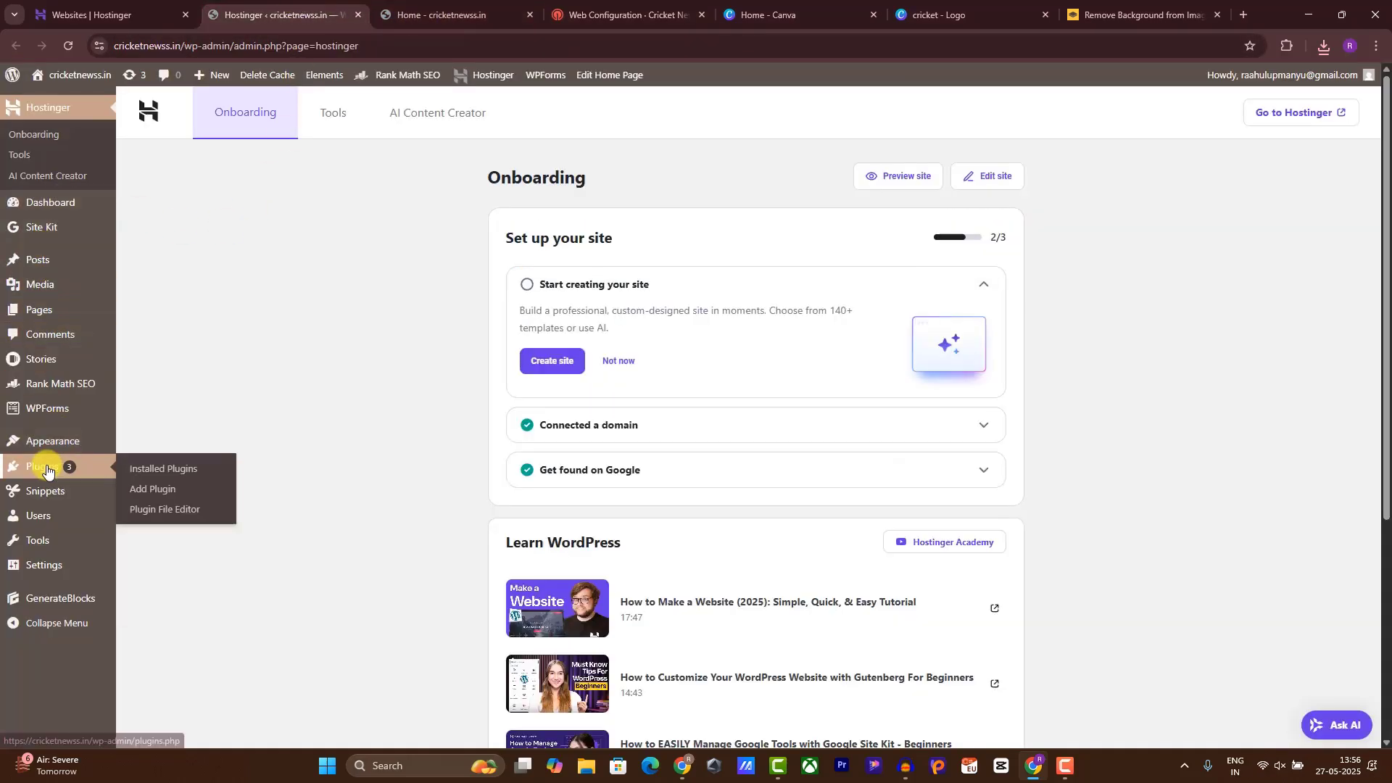
pyautogui.click(170, 496)
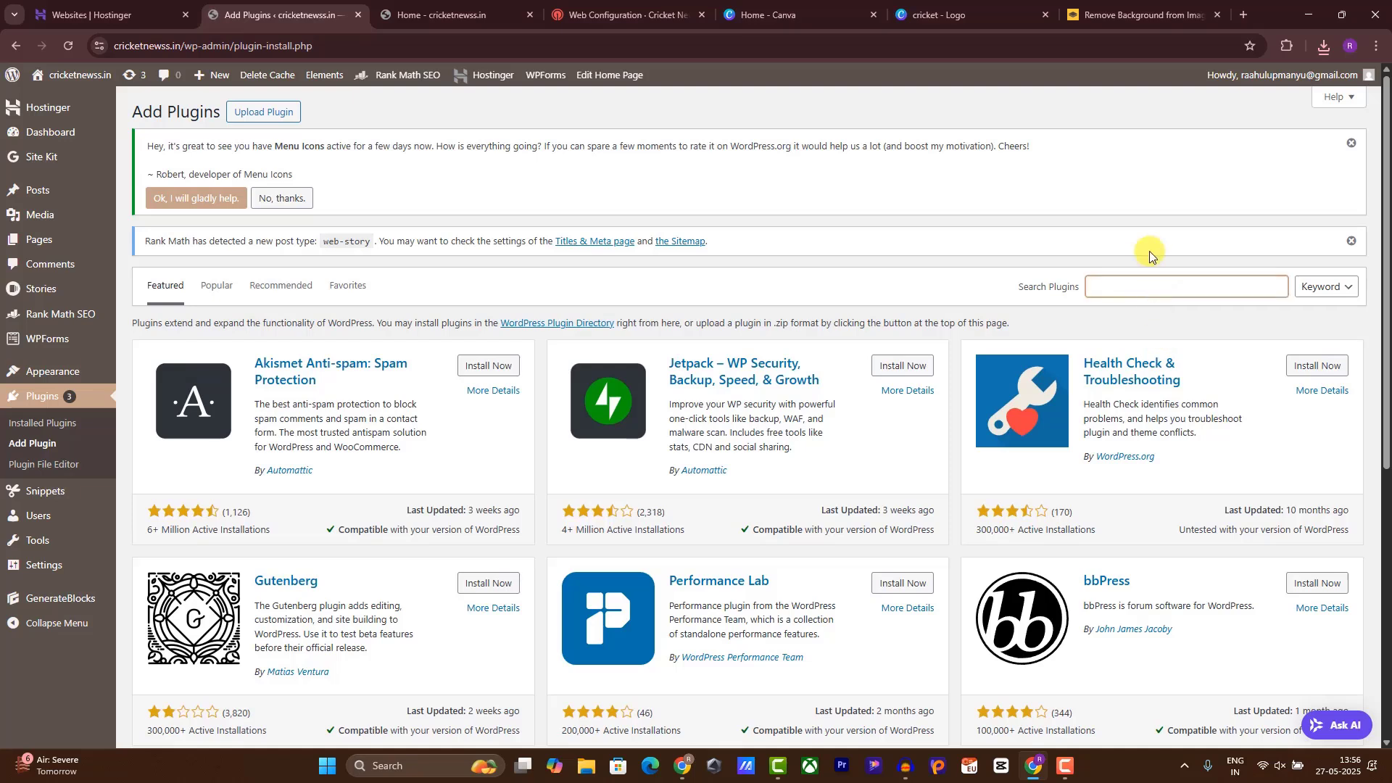
pyautogui.write('onesignal')
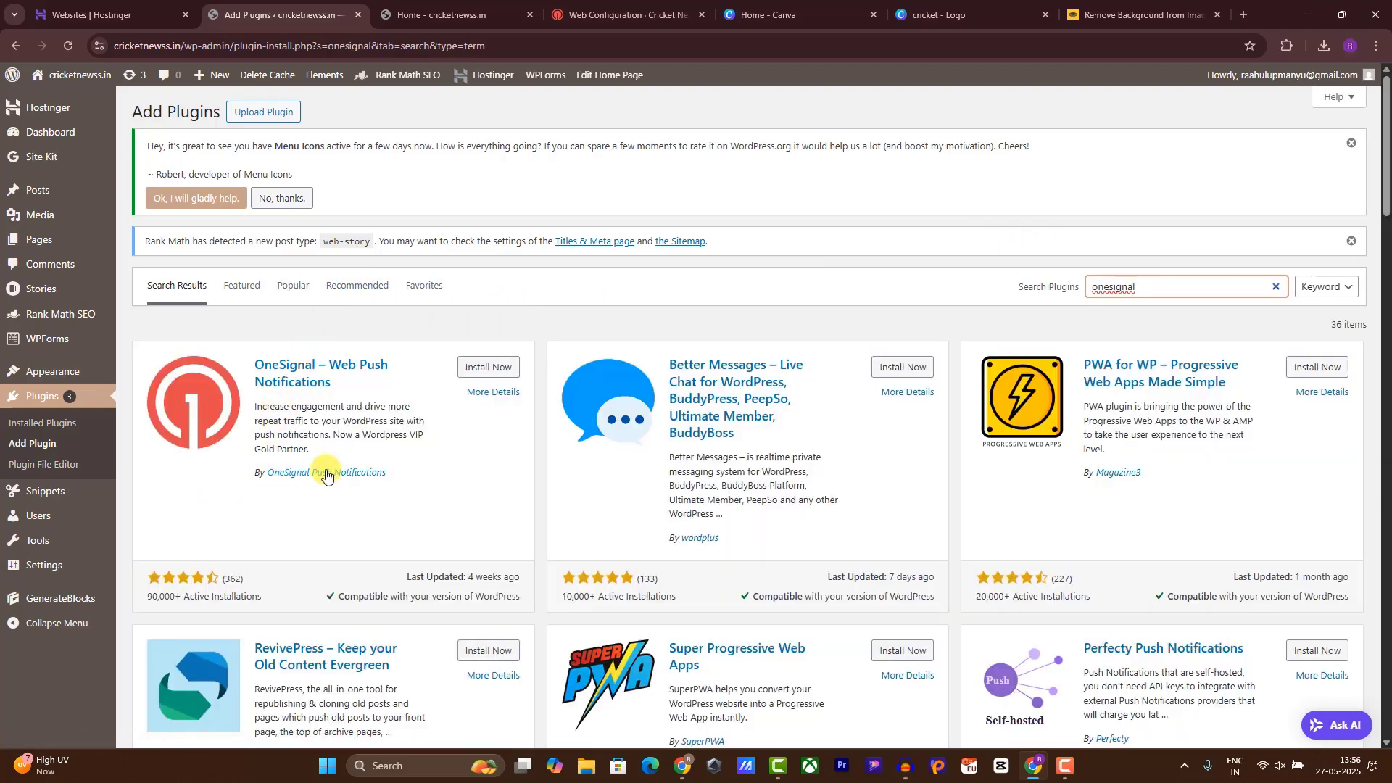
pyautogui.click(483, 367)
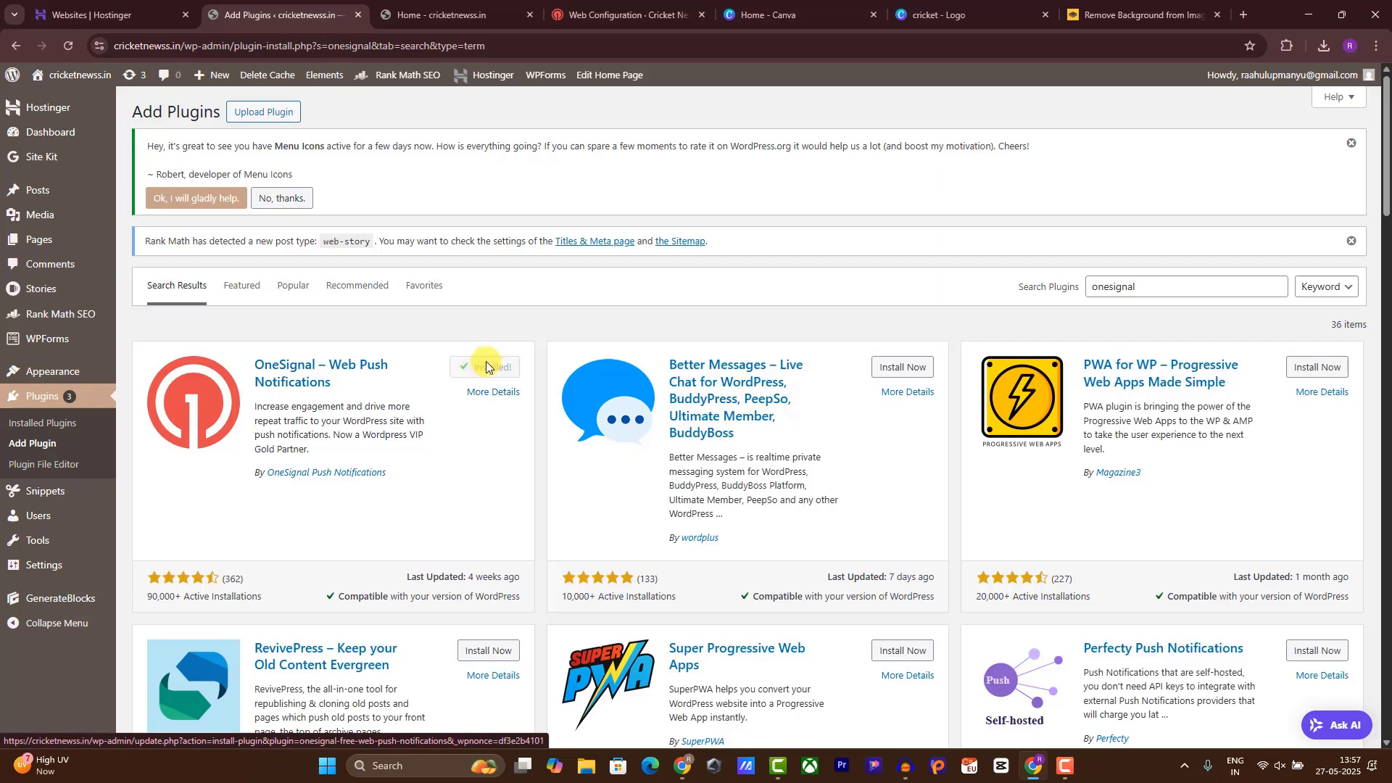
pyautogui.click(487, 370)
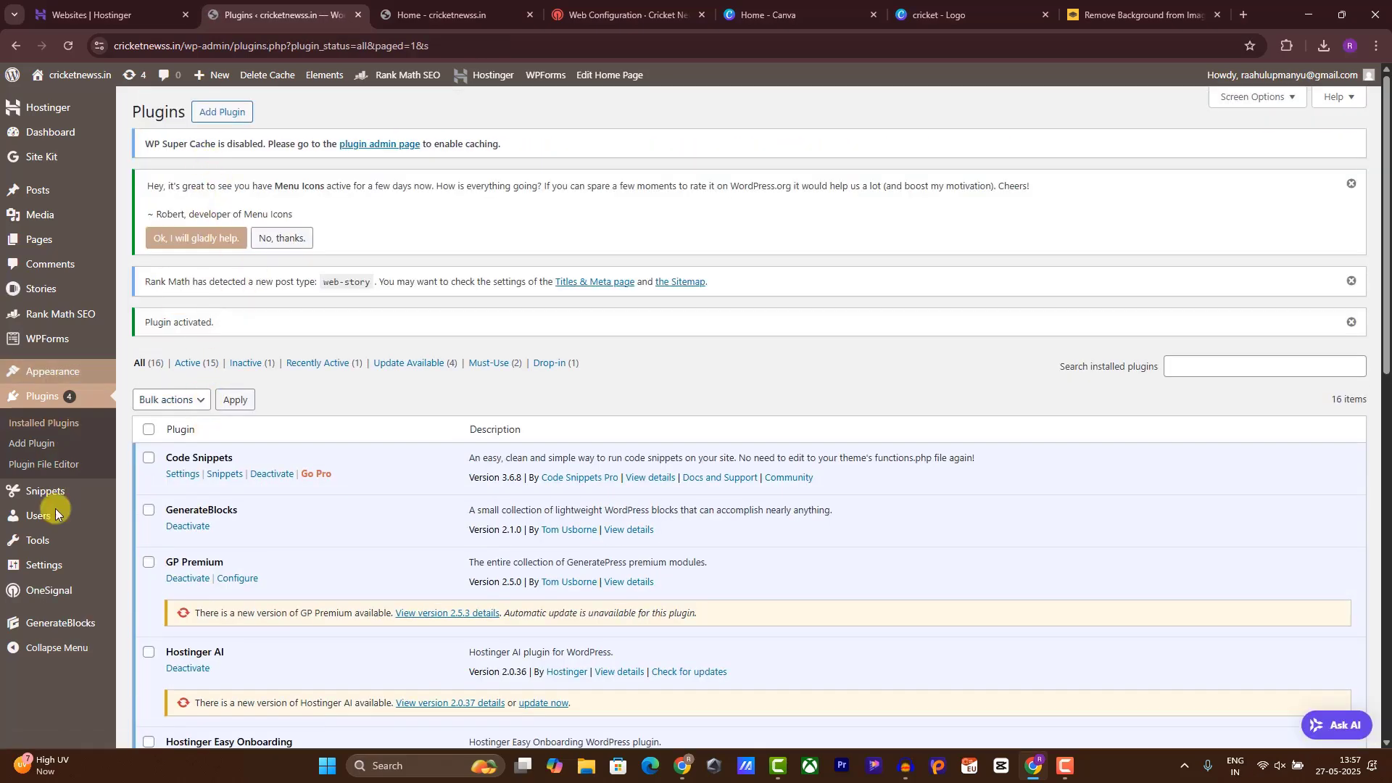
# Open the OneSignal plugin settings in WordPress and paste in the App ID copied from the OneSignal dashboard
pyautogui.scroll(-2, 1362, 239)
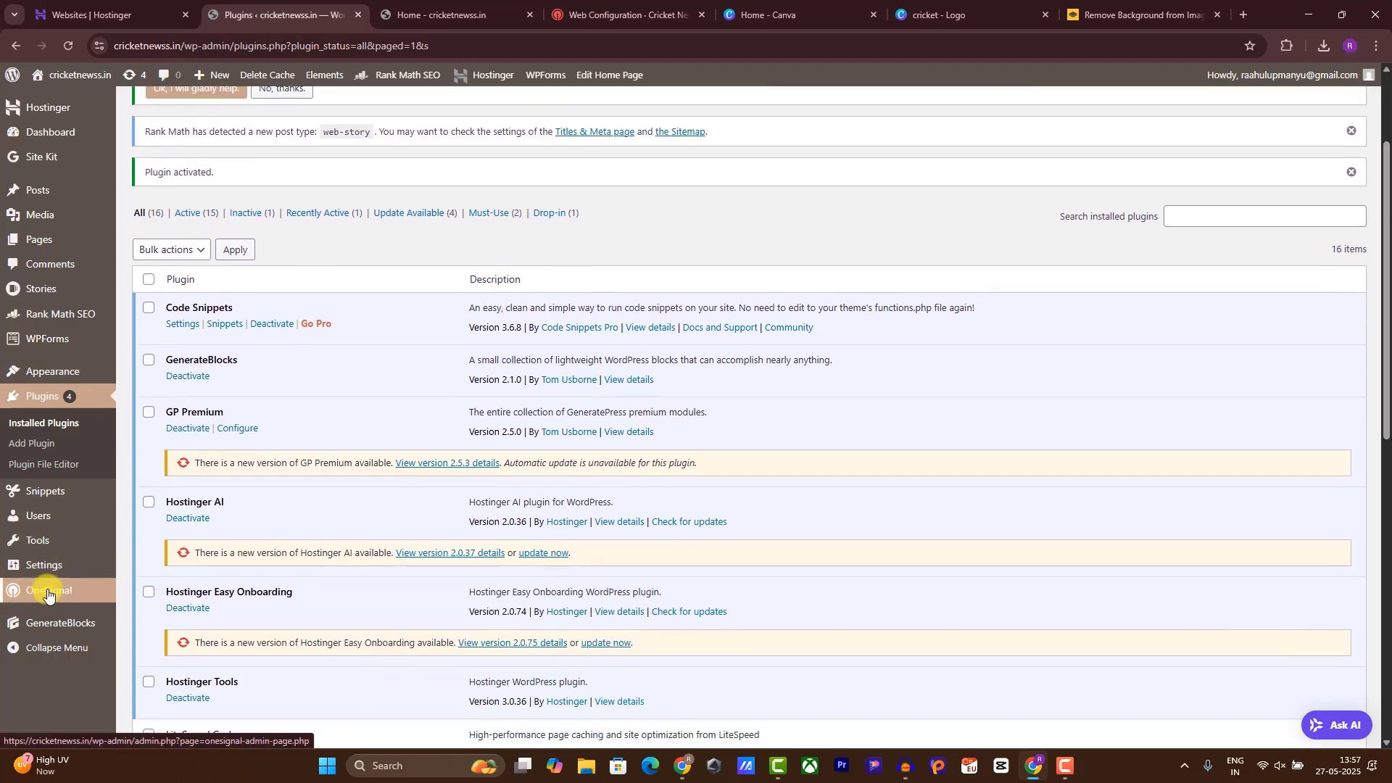
pyautogui.click(48, 595)
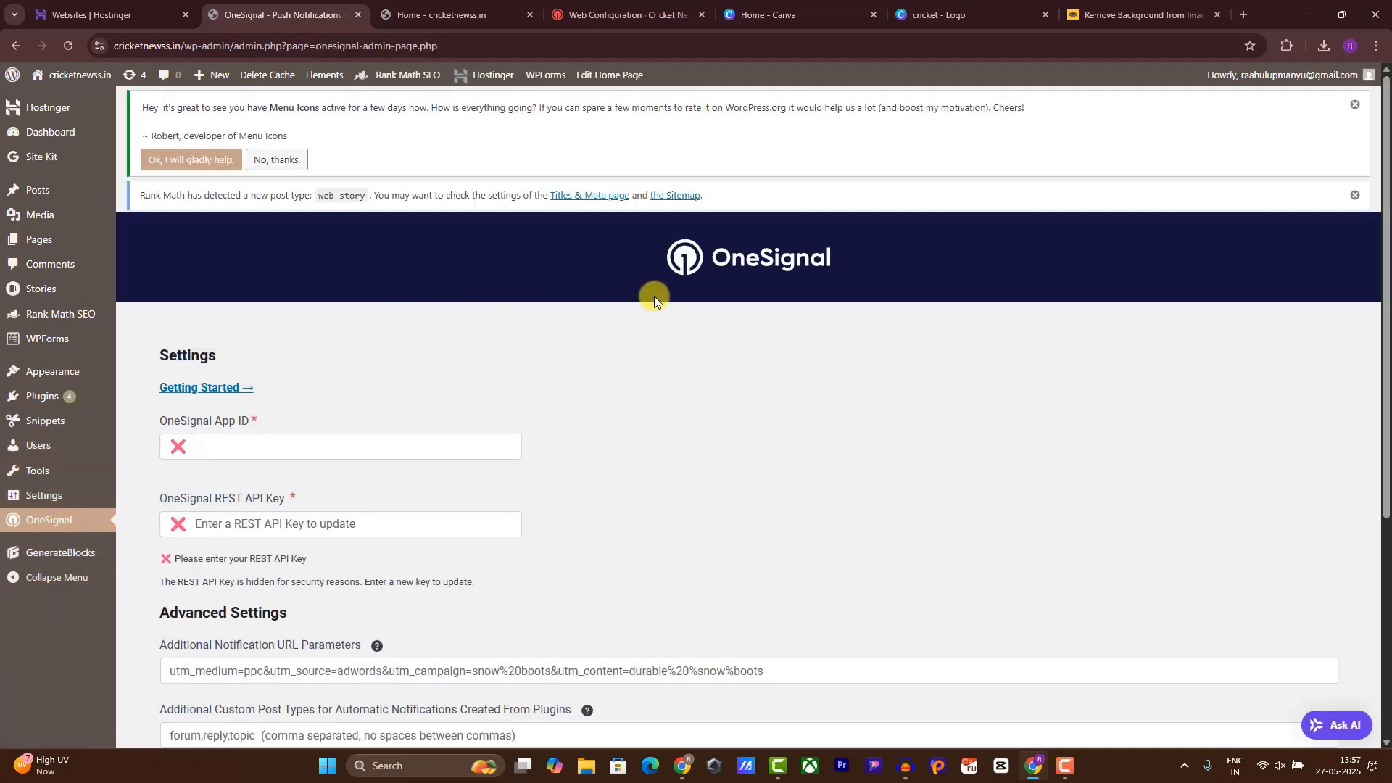
pyautogui.scroll(-3, 1385, 253)
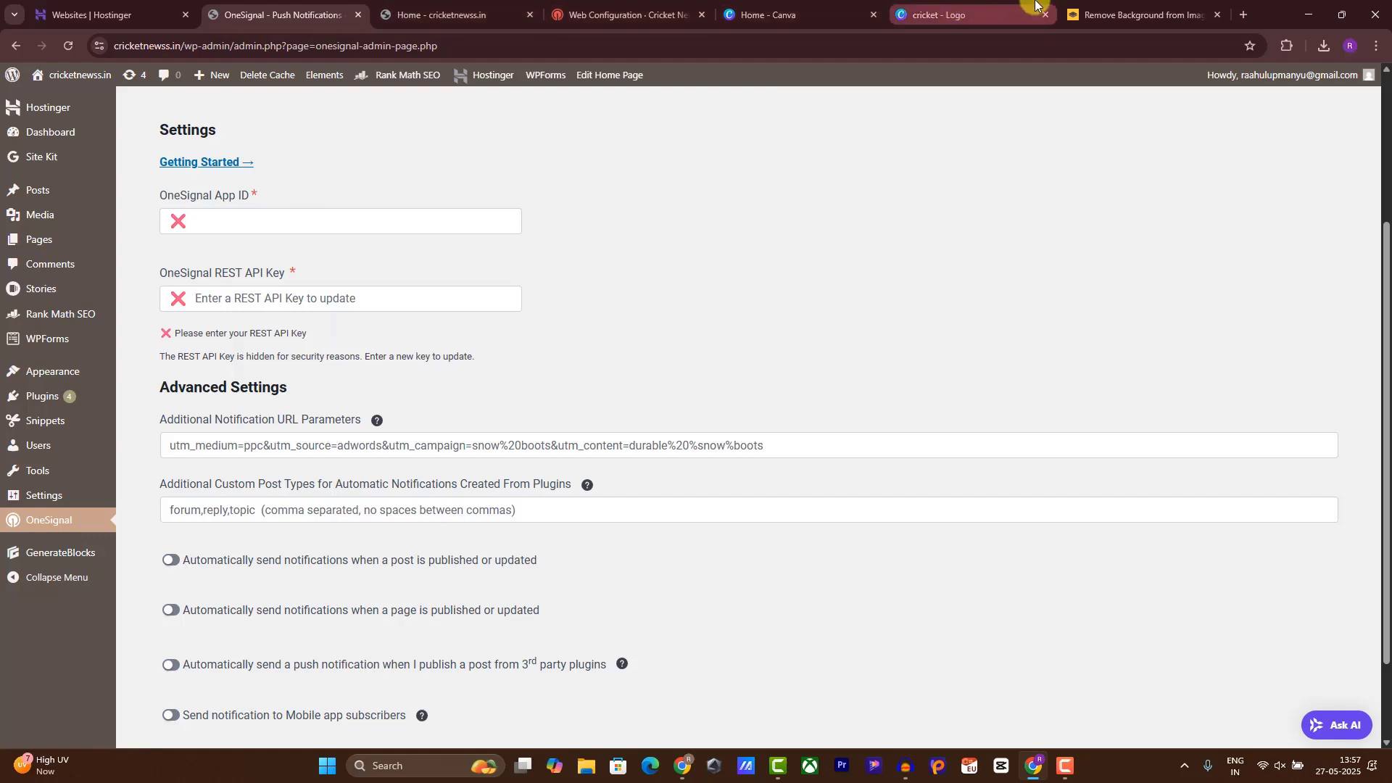
pyautogui.moveTo(656, 4); pyautogui.dragTo(486, 4)
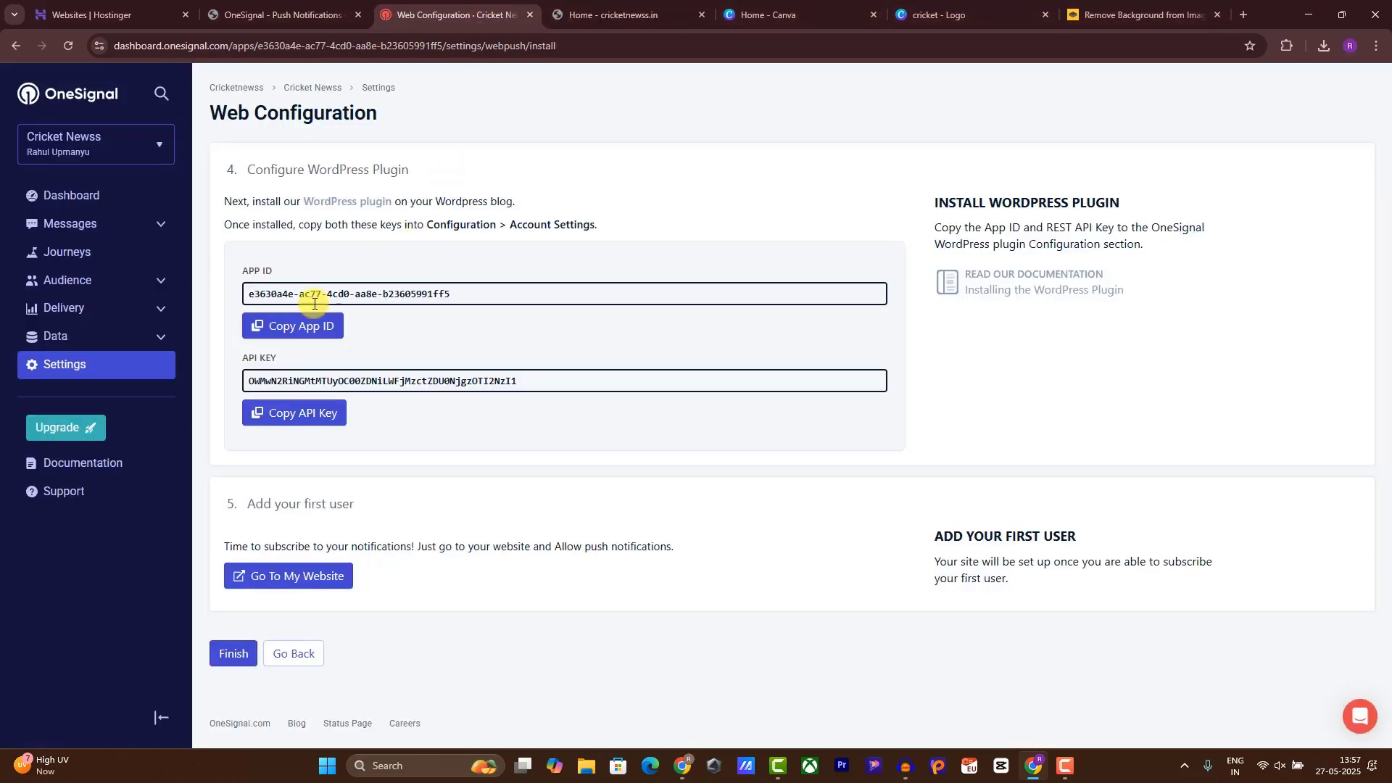
pyautogui.click(298, 327)
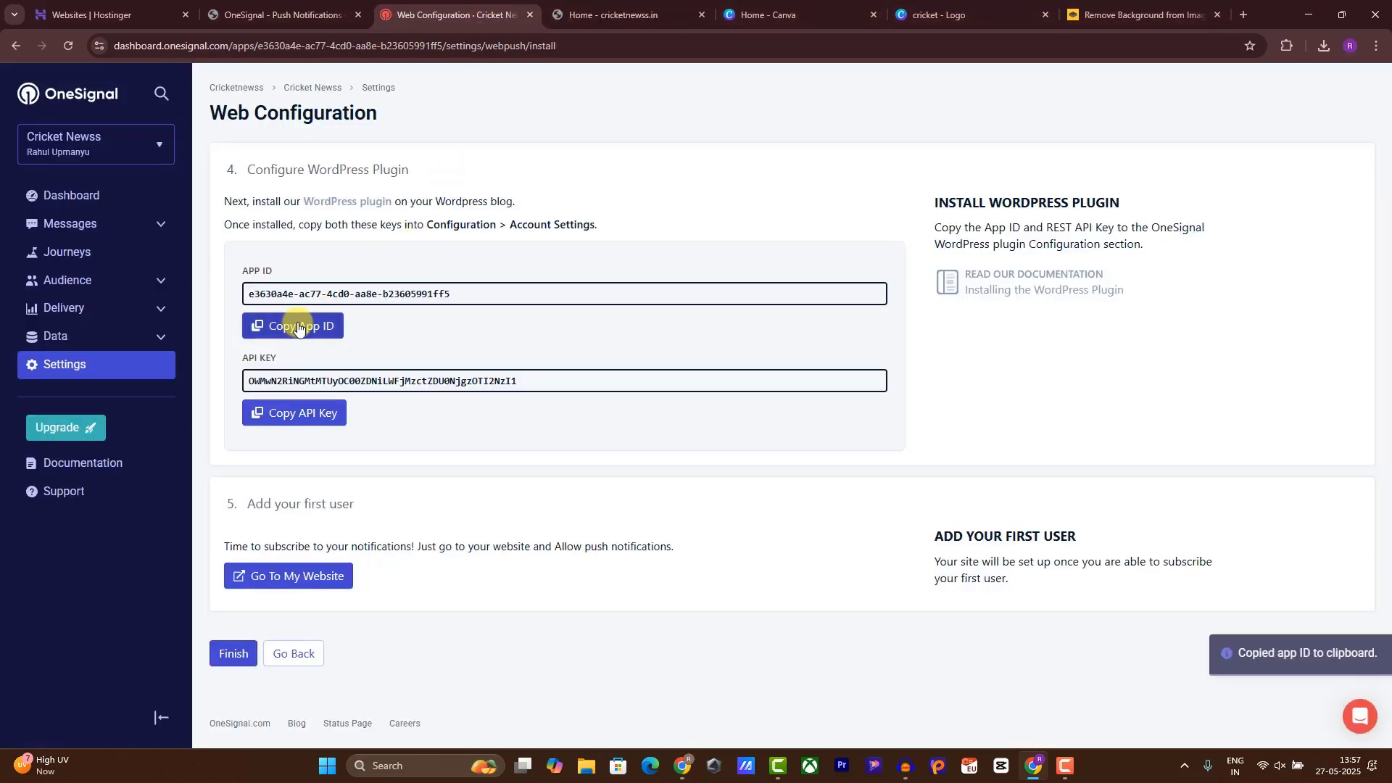
pyautogui.click(280, 15)
pyautogui.click(205, 221)
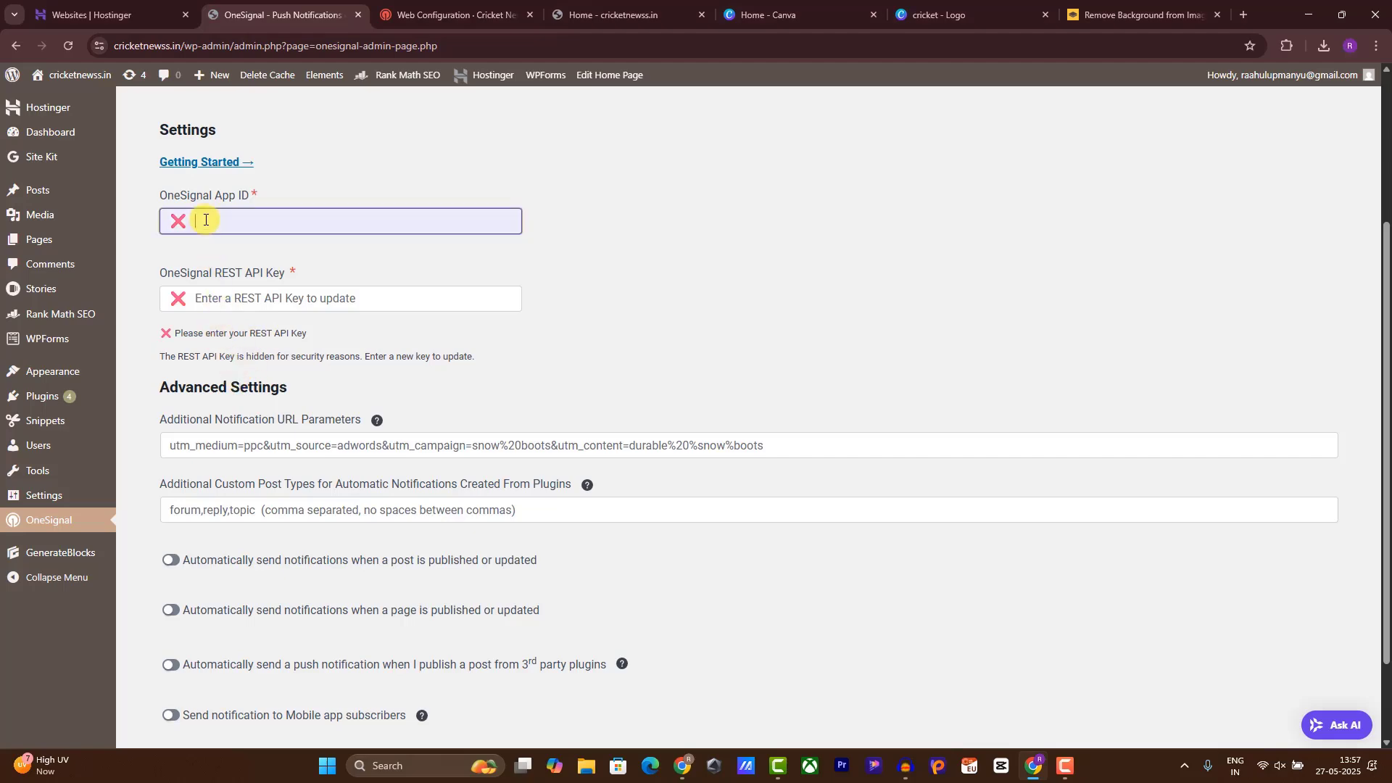
pyautogui.hotkey('ctrl', 'v')
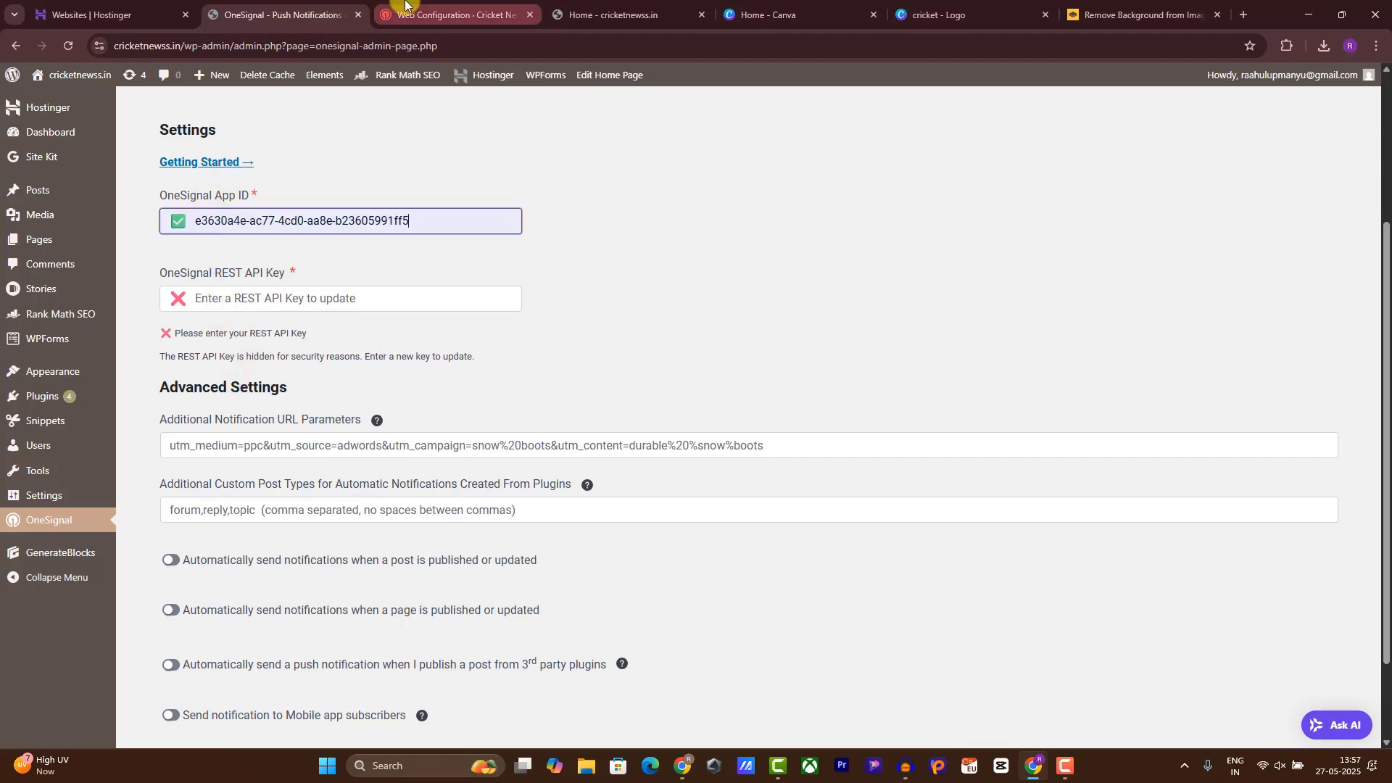
# Copy the API key from the OneSignal dashboard and paste it into the plugin's REST API Key field
pyautogui.click(446, 14)
pyautogui.click(271, 426)
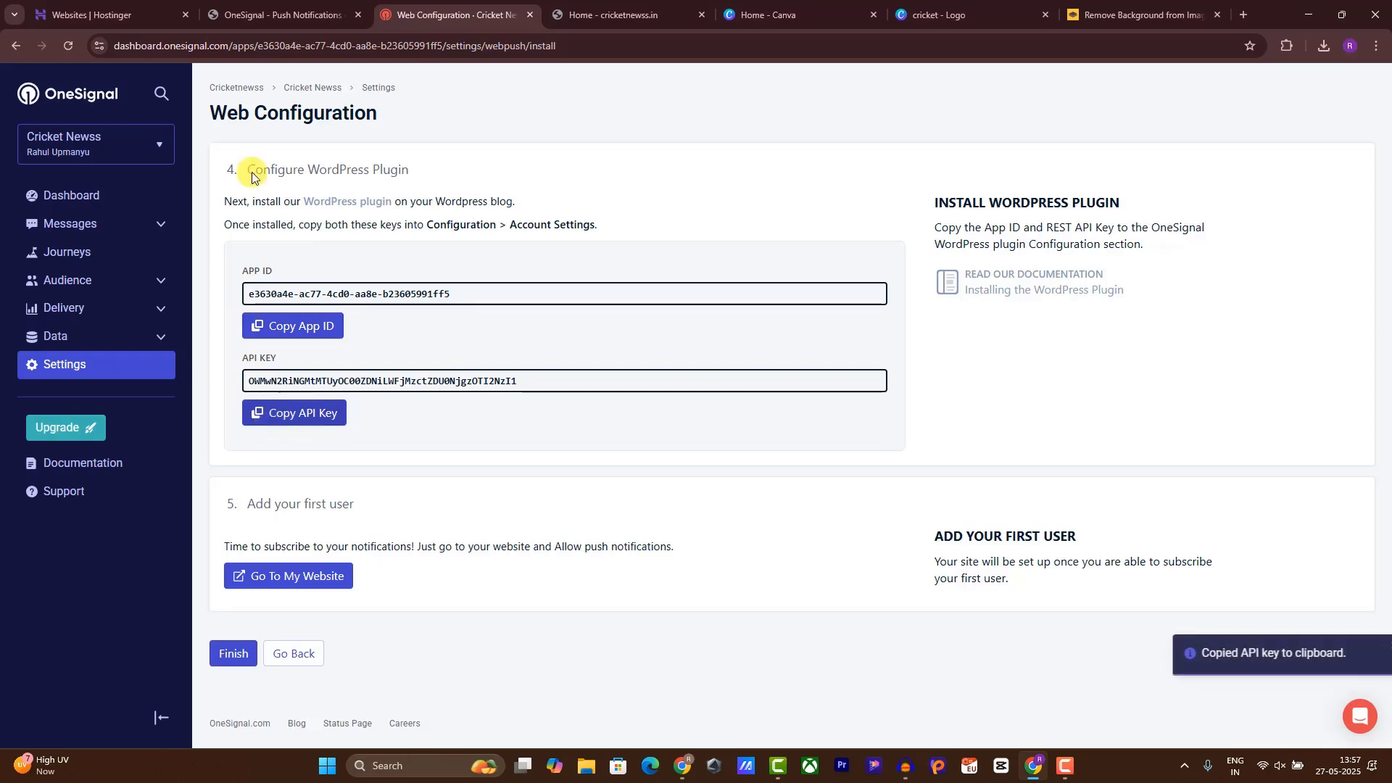
pyautogui.click(288, 16)
pyautogui.click(242, 297)
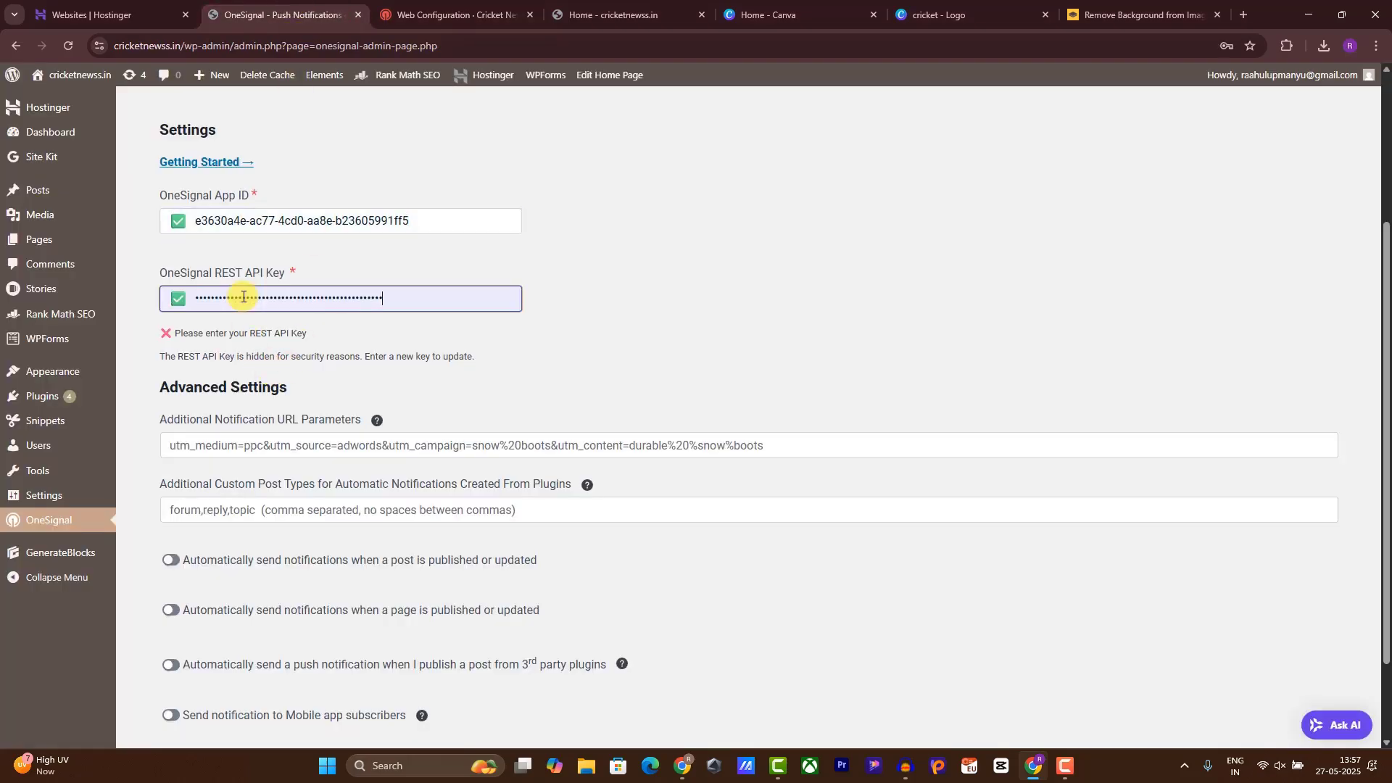
# Finish the web configuration in the OneSignal dashboard and save the plugin settings in WordPress
pyautogui.click(446, 14)
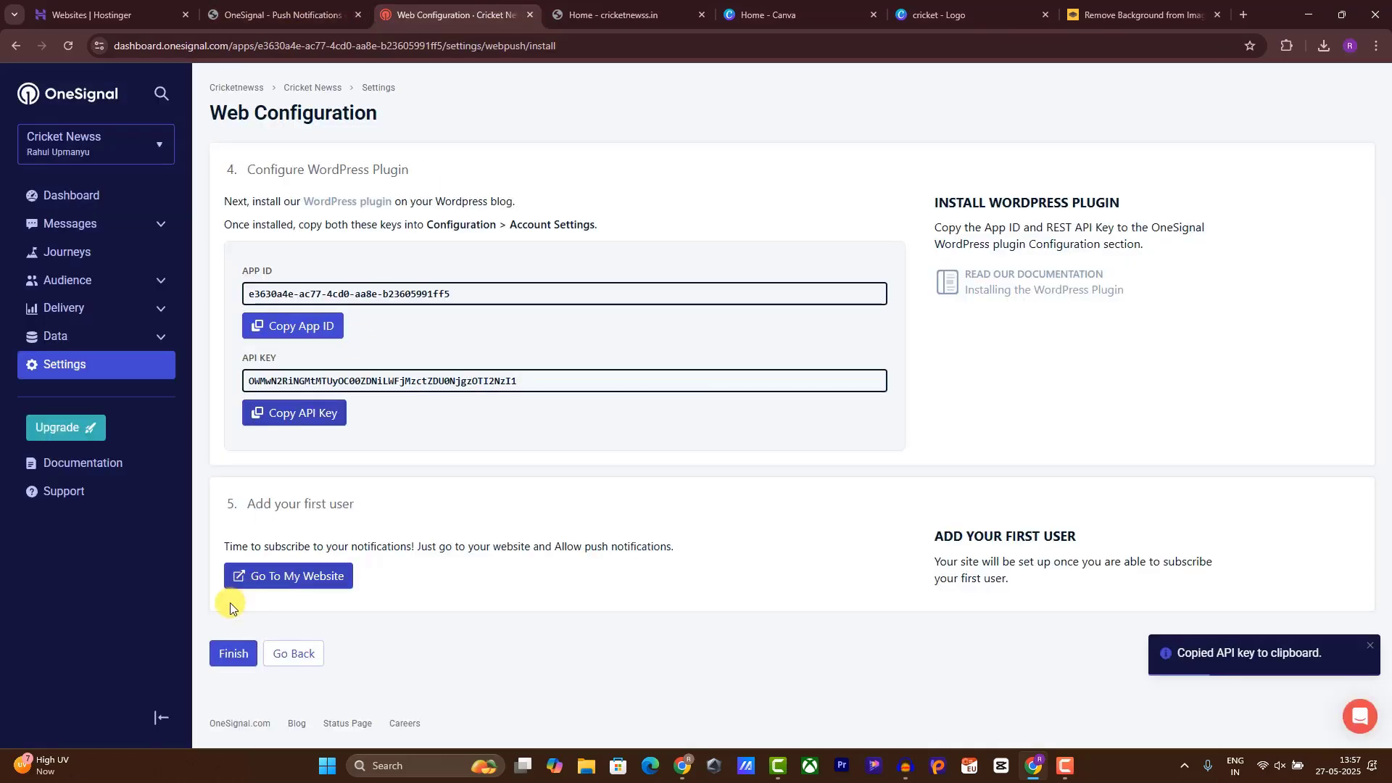
pyautogui.click(229, 655)
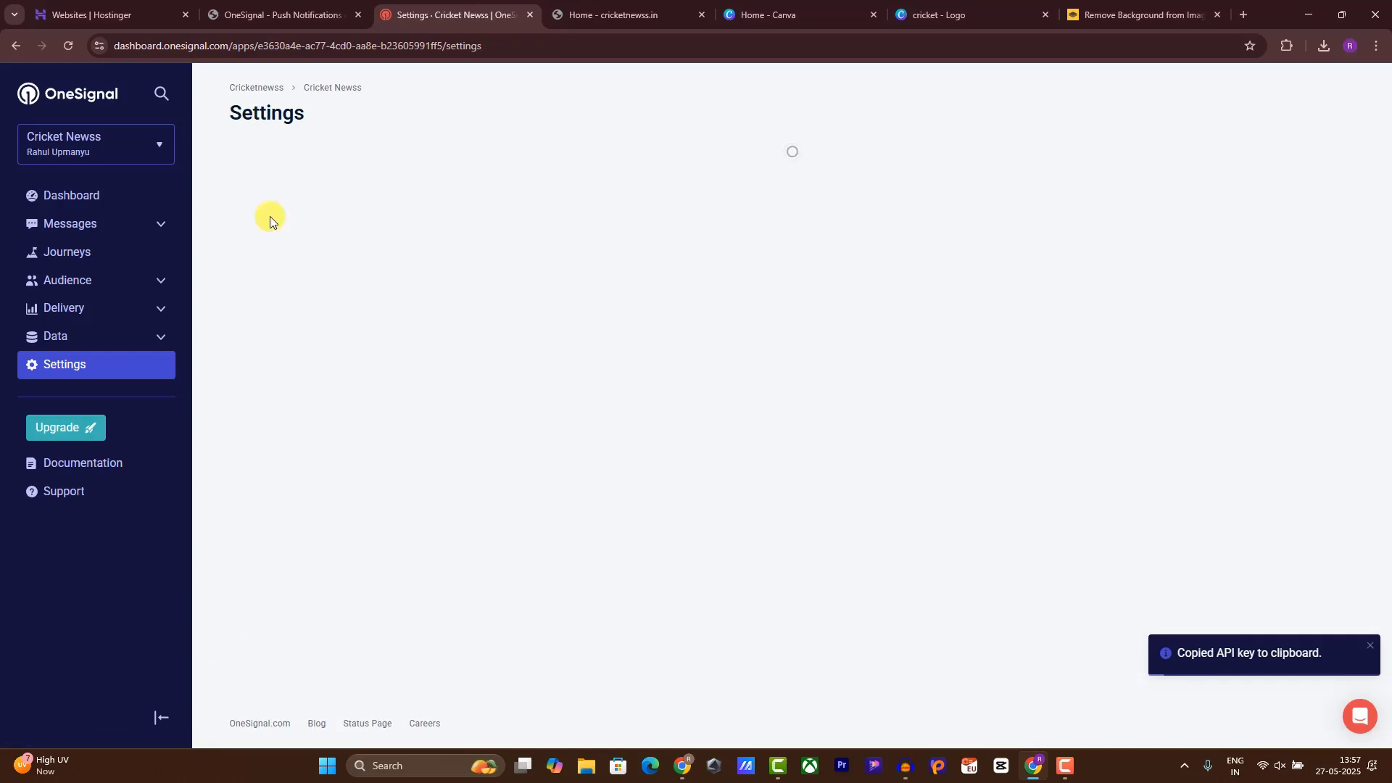
pyautogui.click(304, 4)
pyautogui.scroll(-2, 503, 622)
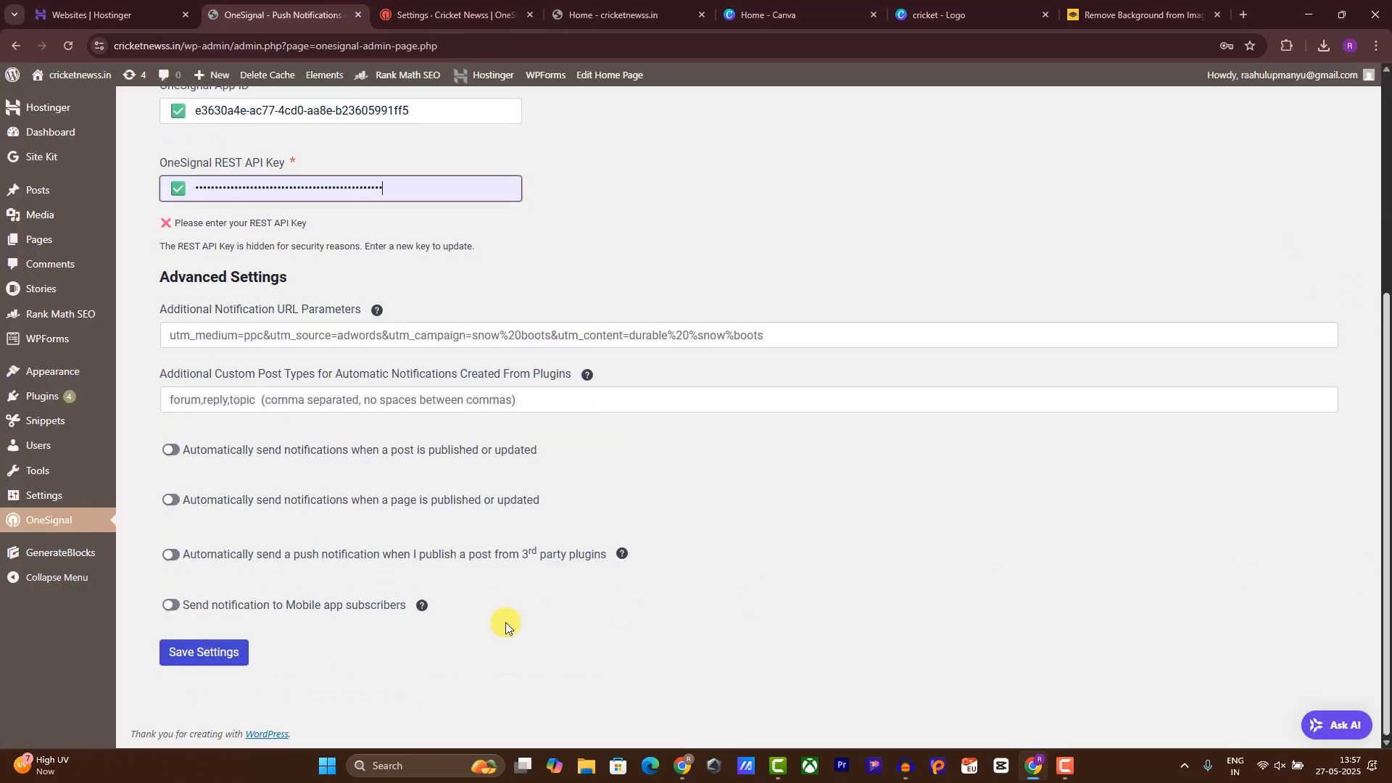
pyautogui.click(227, 668)
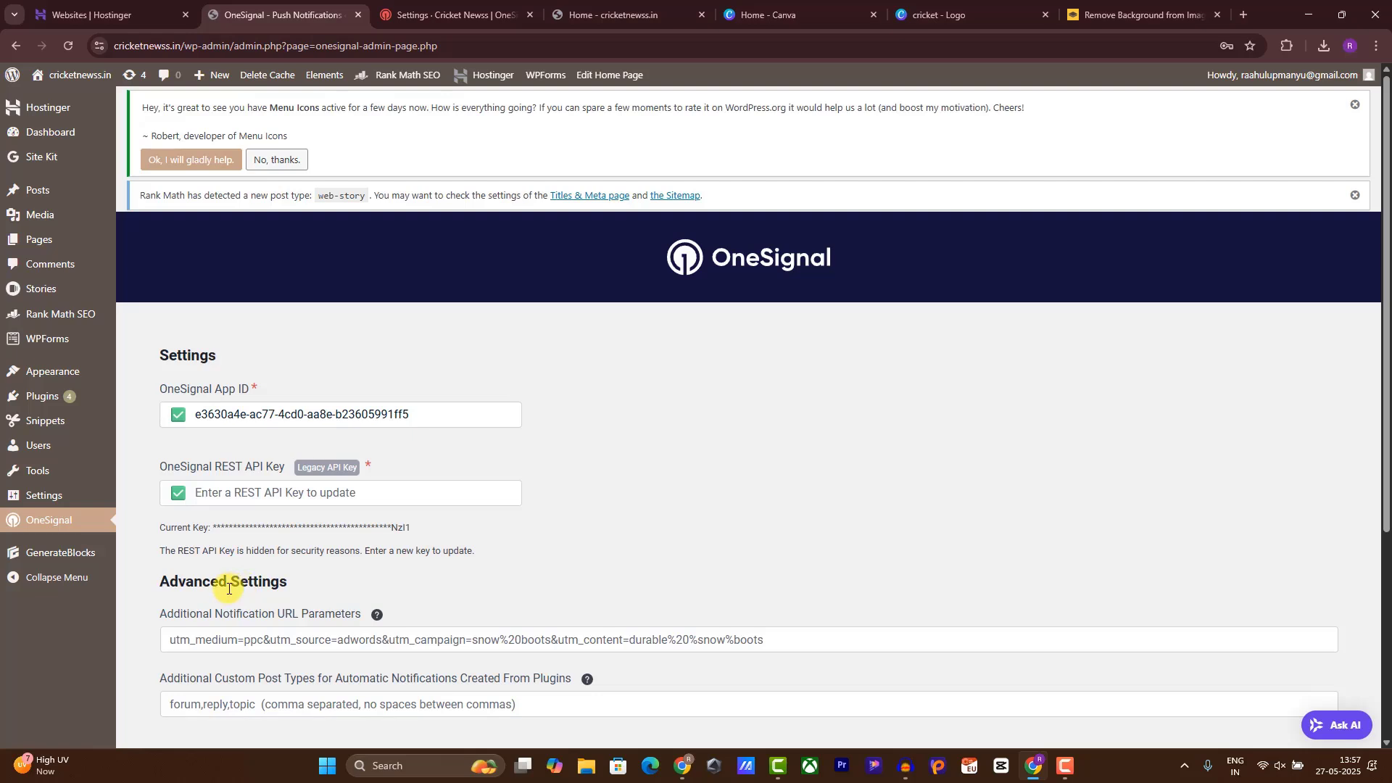
# Enable automatic notifications when a post is published or updated, and save the plugin settings
pyautogui.moveTo(1385, 349); pyautogui.dragTo(1358, 559)
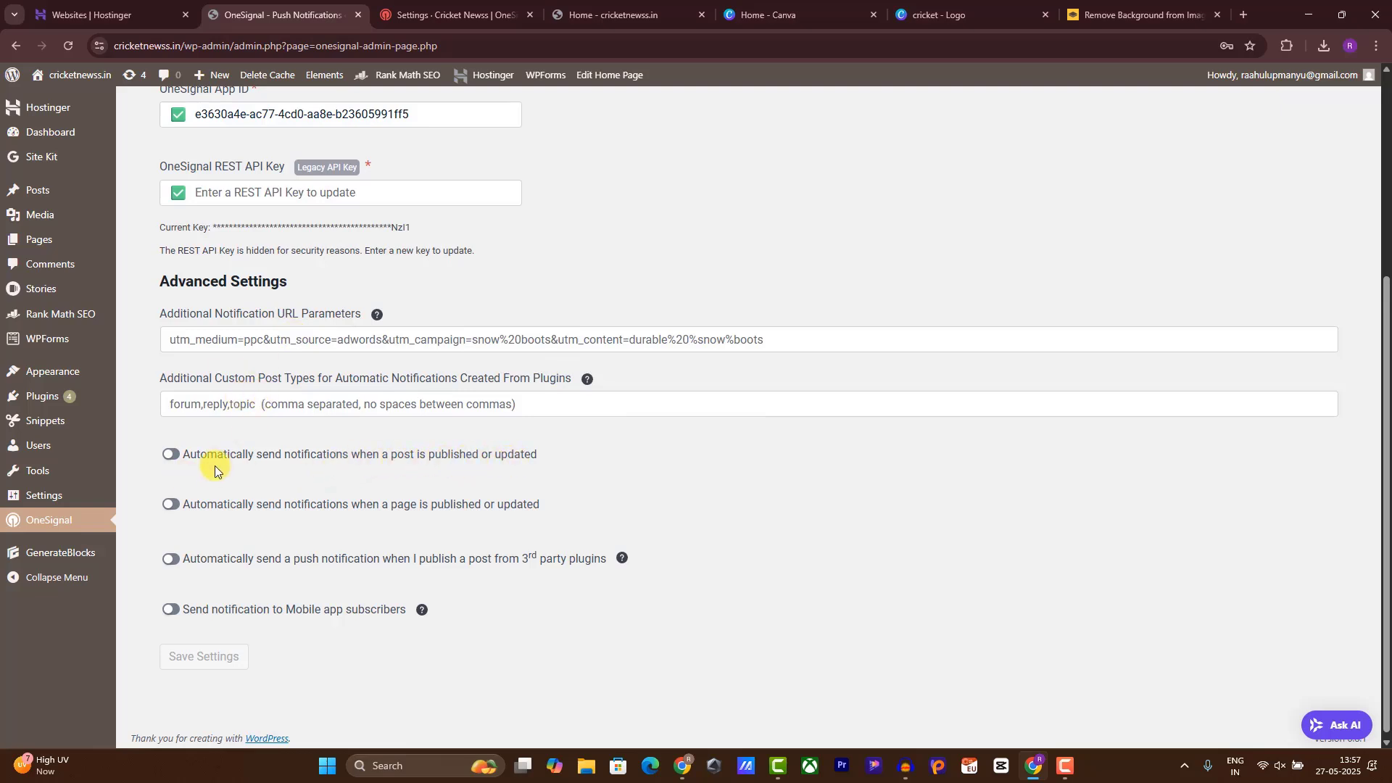
pyautogui.click(178, 455)
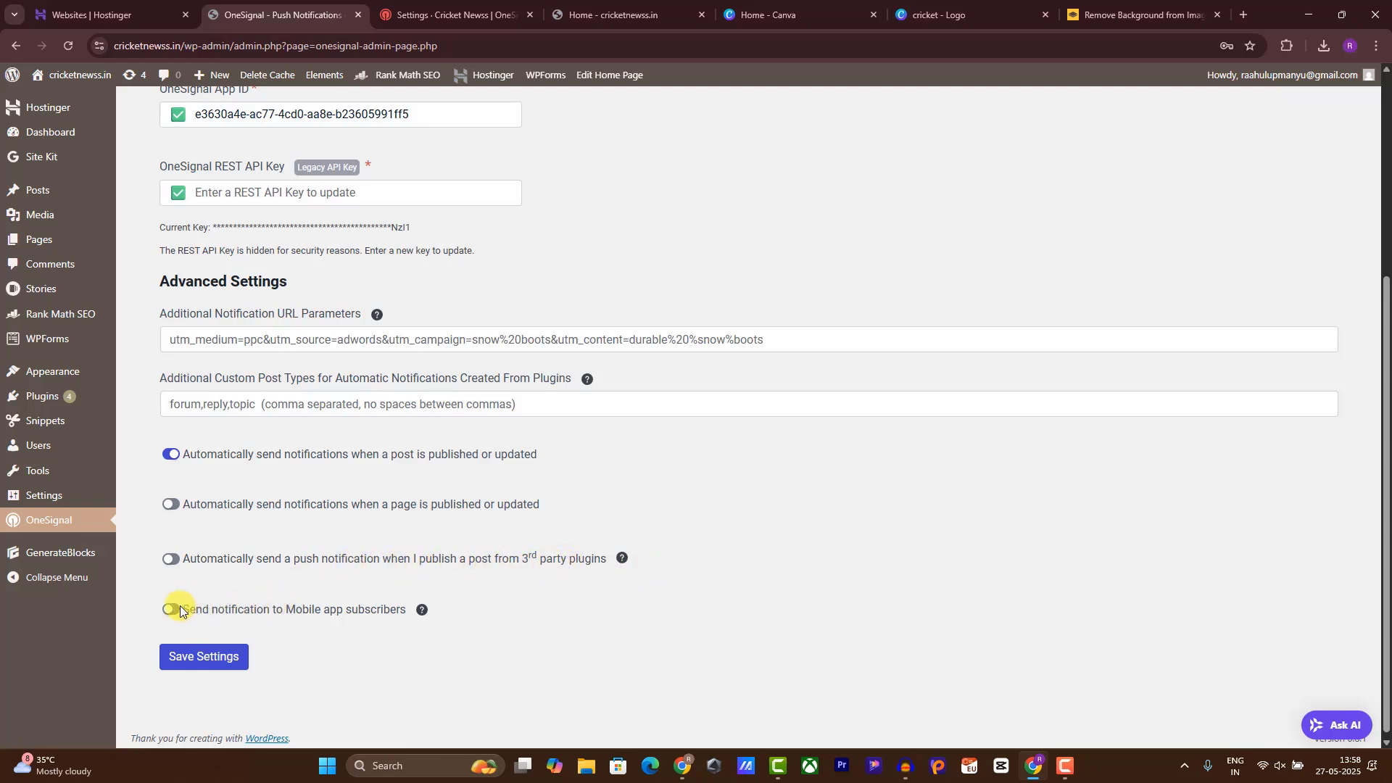
pyautogui.click(192, 657)
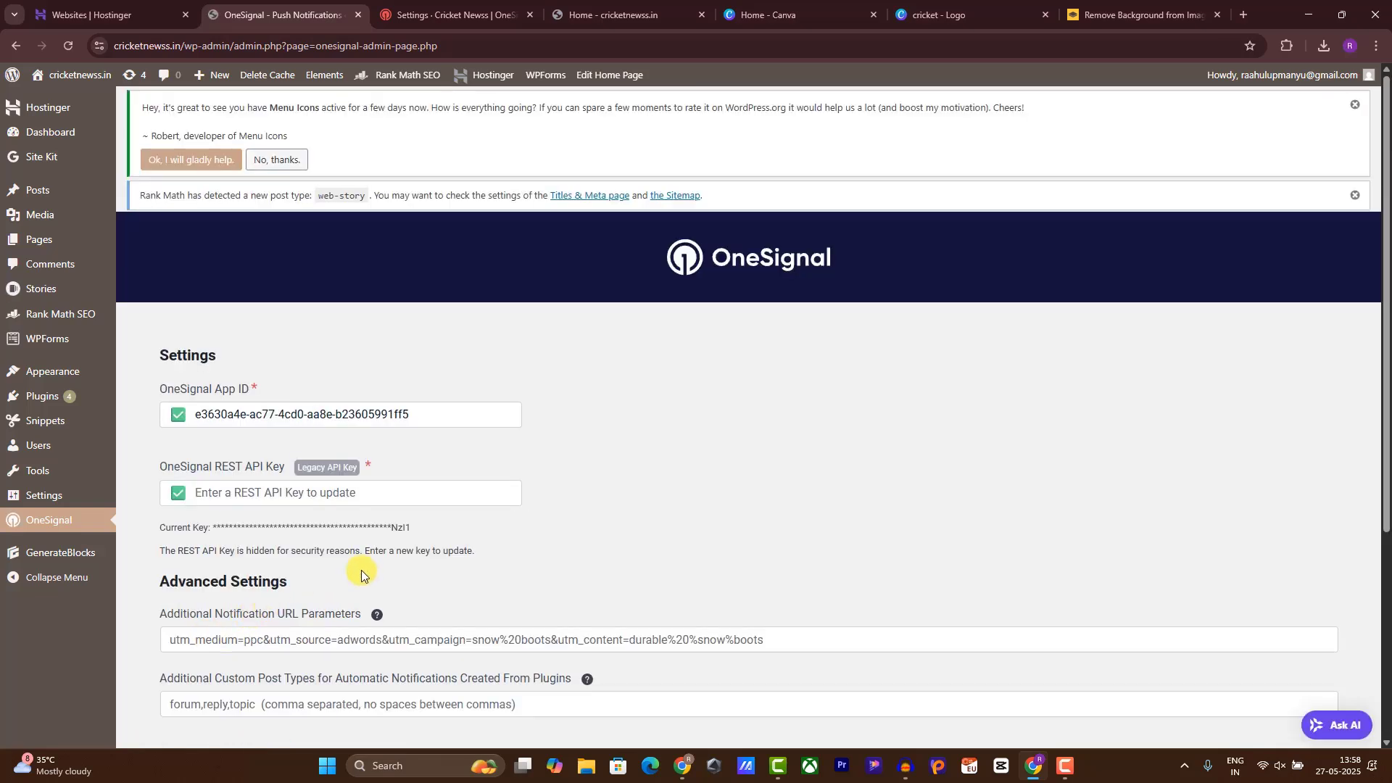
# Open the cricketnewss.in home page and check the wording of the push subscription prompt
pyautogui.scroll(-2, 1349, 383)
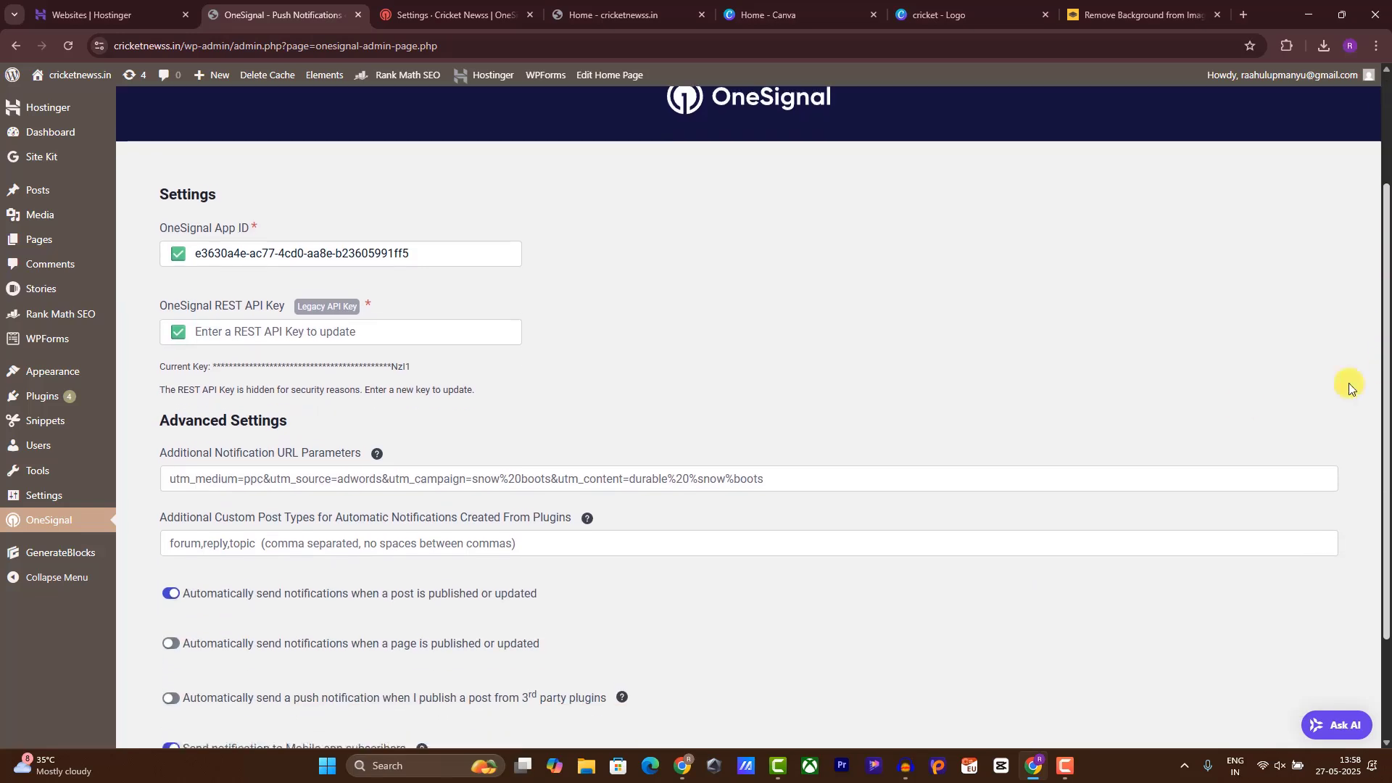
pyautogui.moveTo(1386, 402); pyautogui.dragTo(1385, 462)
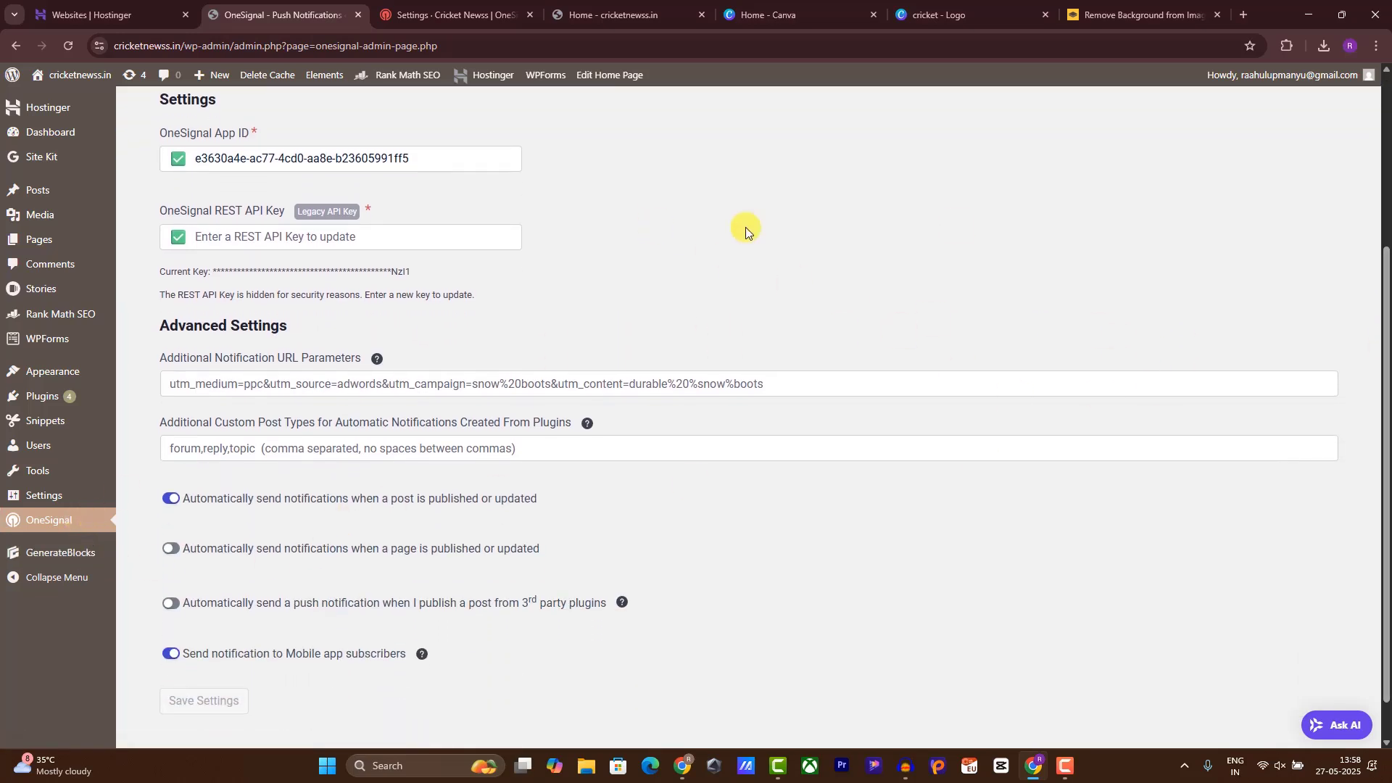
pyautogui.click(58, 79)
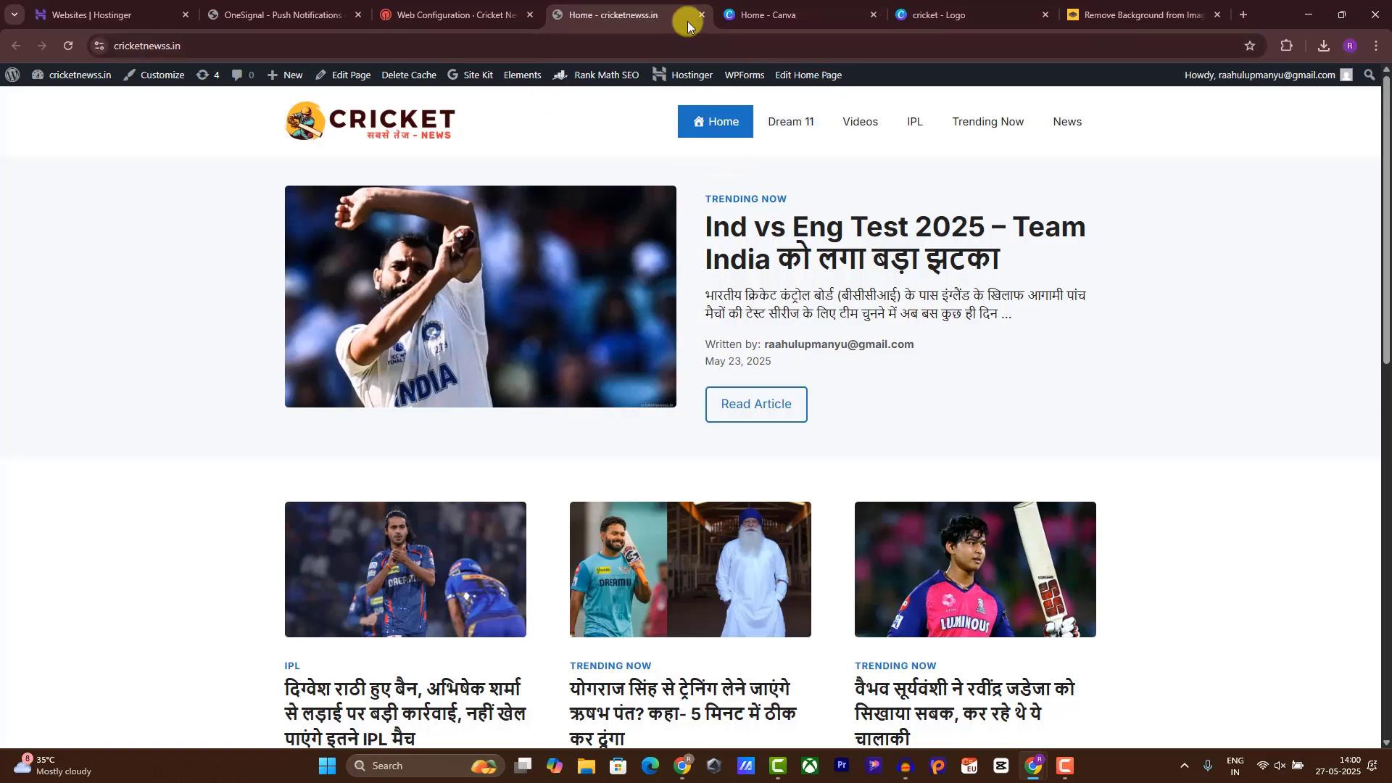
pyautogui.moveTo(1386, 250); pyautogui.dragTo(1380, 5)
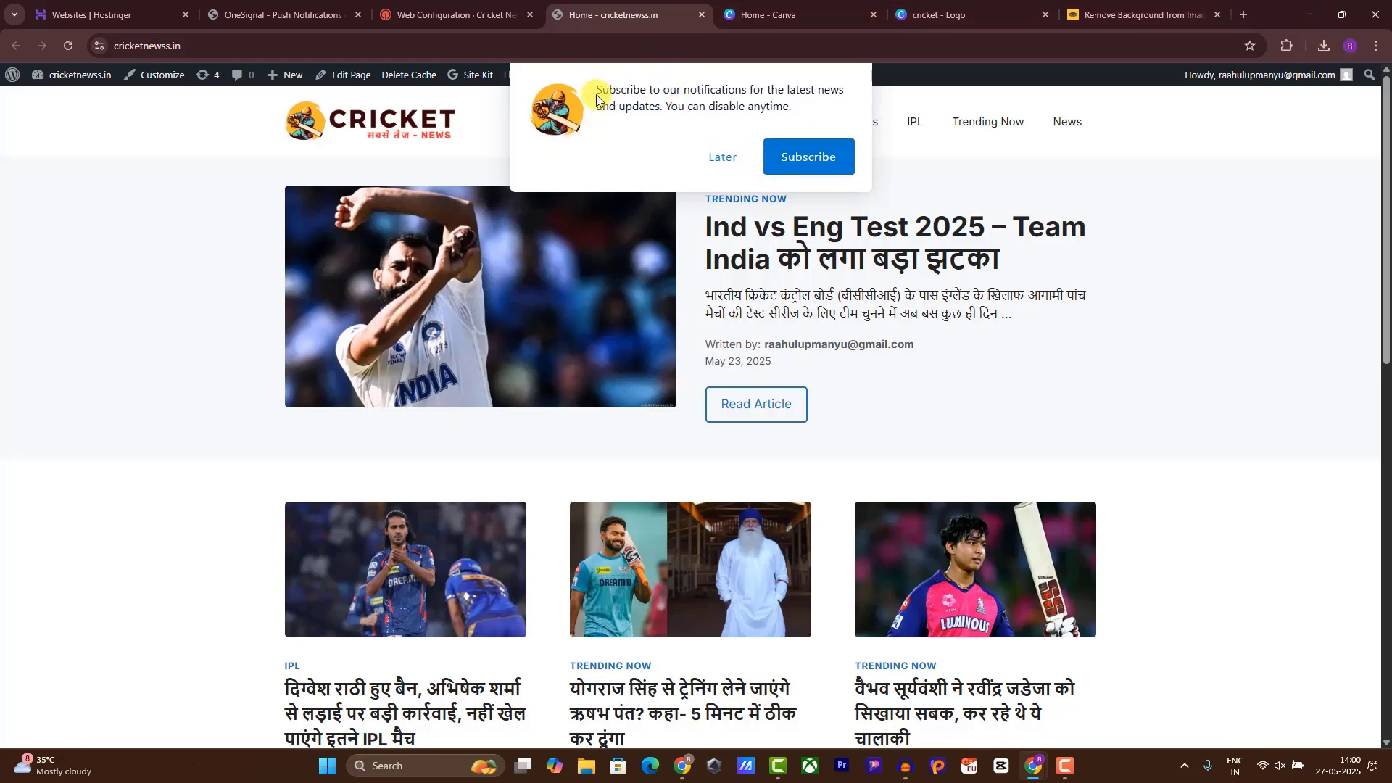
pyautogui.moveTo(595, 93); pyautogui.dragTo(825, 134)
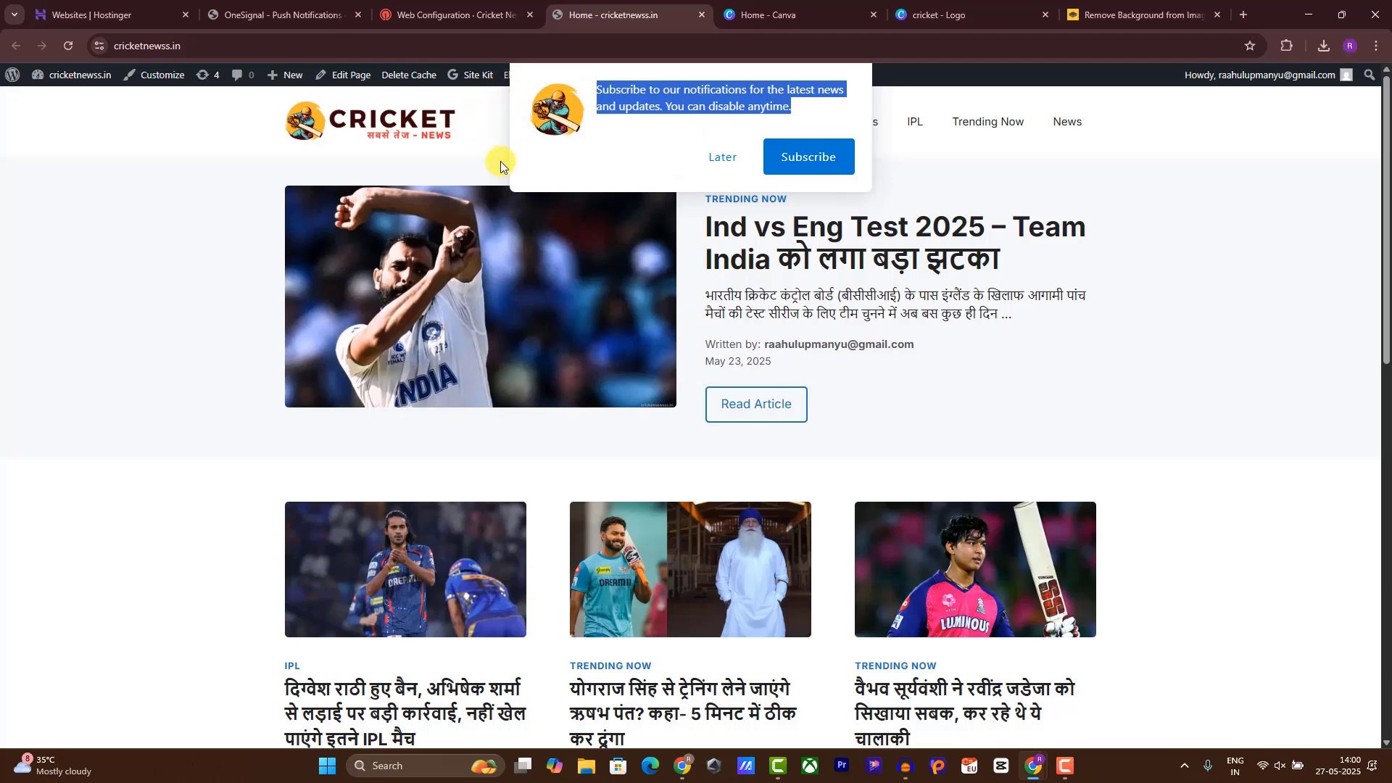
# Switch to the OneSignal dashboard and open the Web platform's configuration from the Push & In-App settings
pyautogui.click(457, 14)
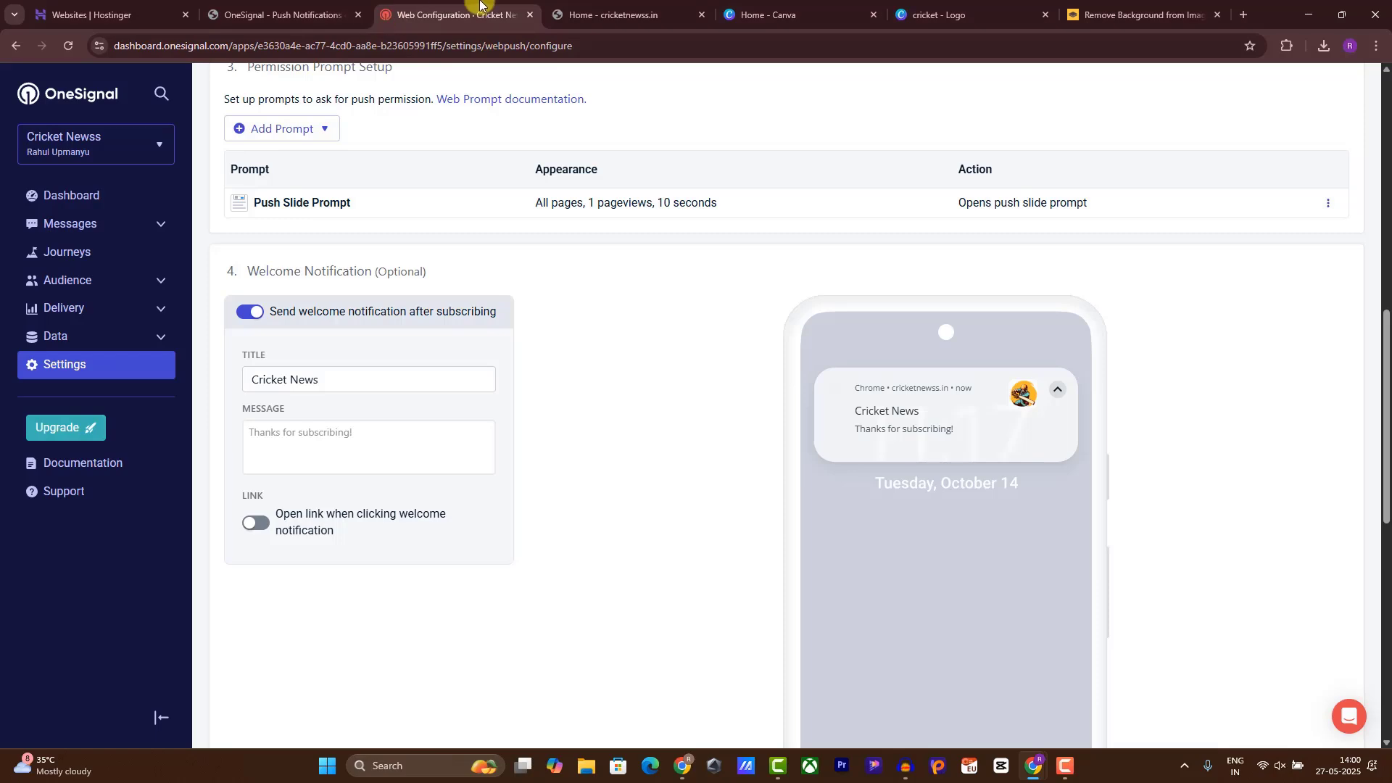
pyautogui.scroll(12, 1330, 416)
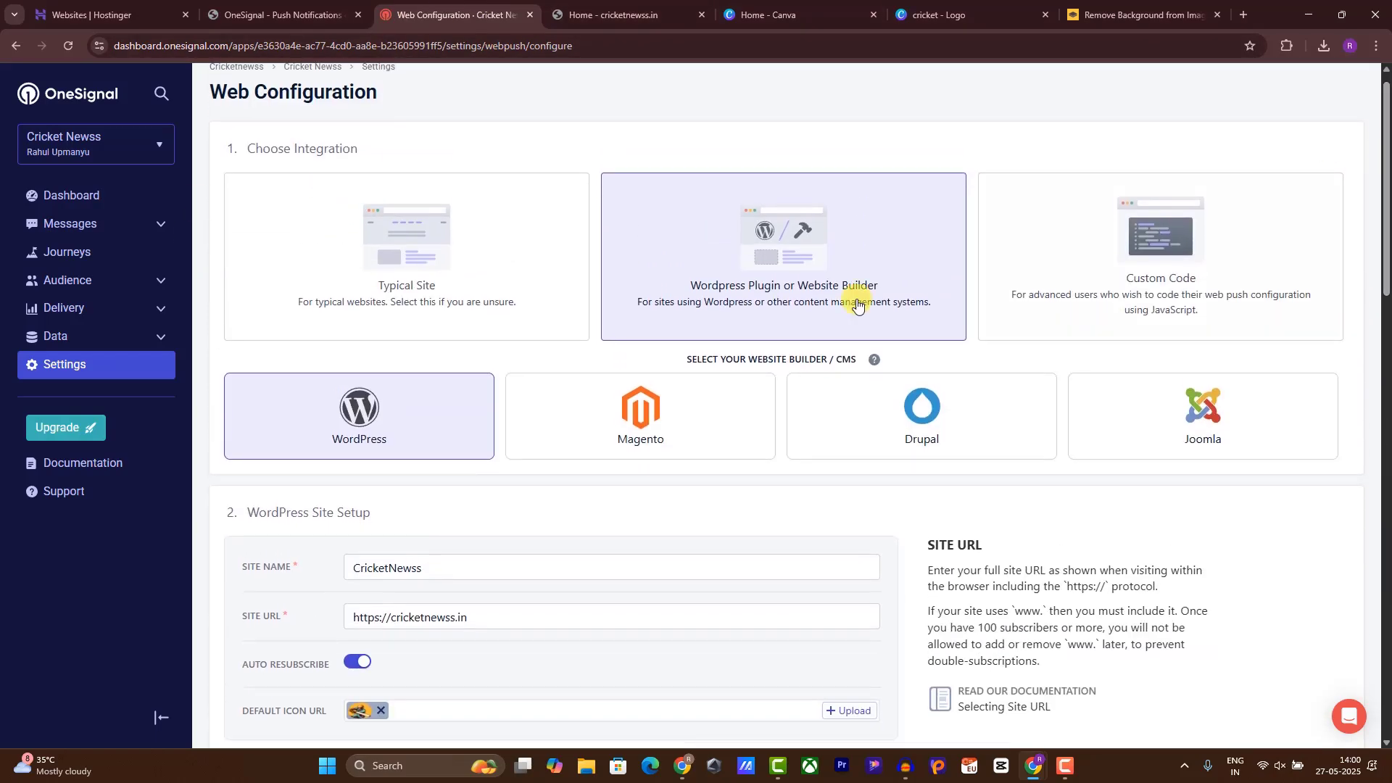
pyautogui.click(51, 194)
pyautogui.click(58, 364)
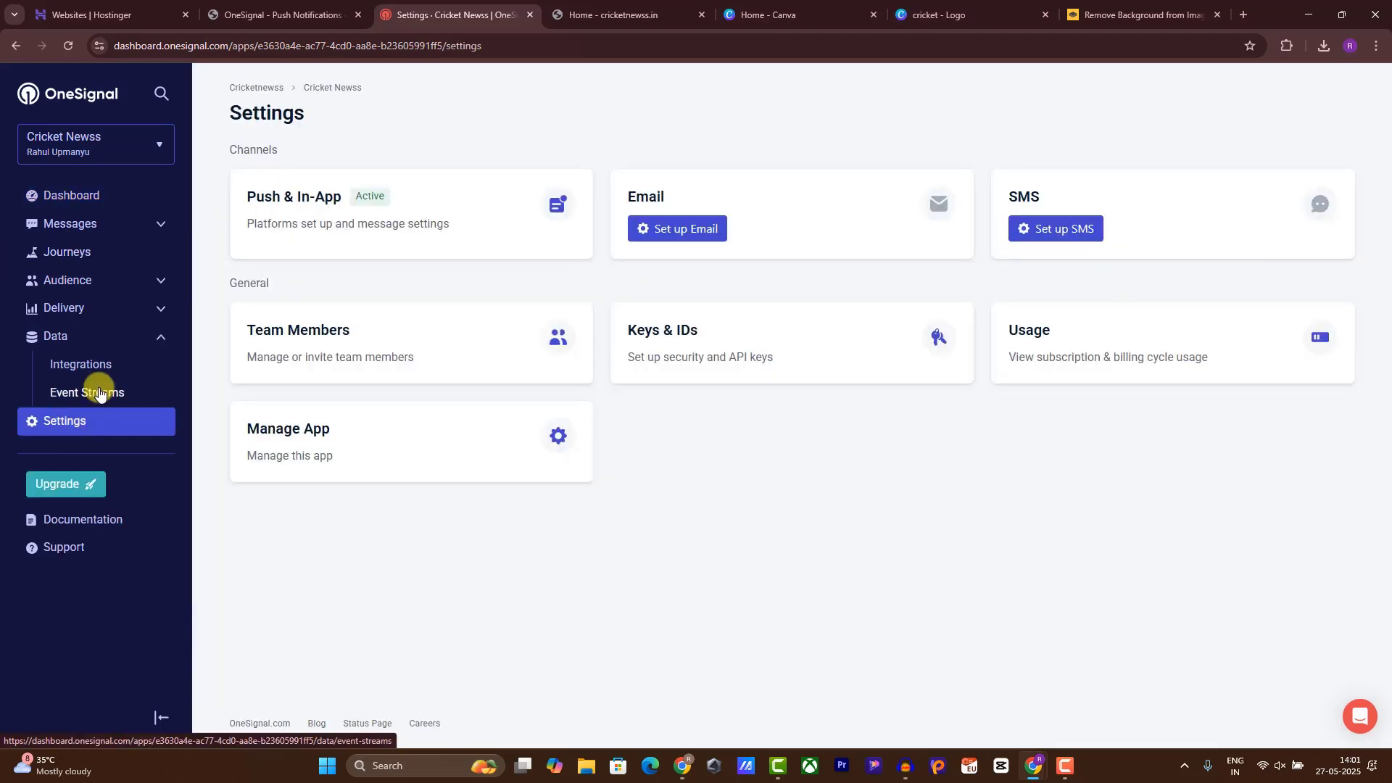
pyautogui.click(293, 205)
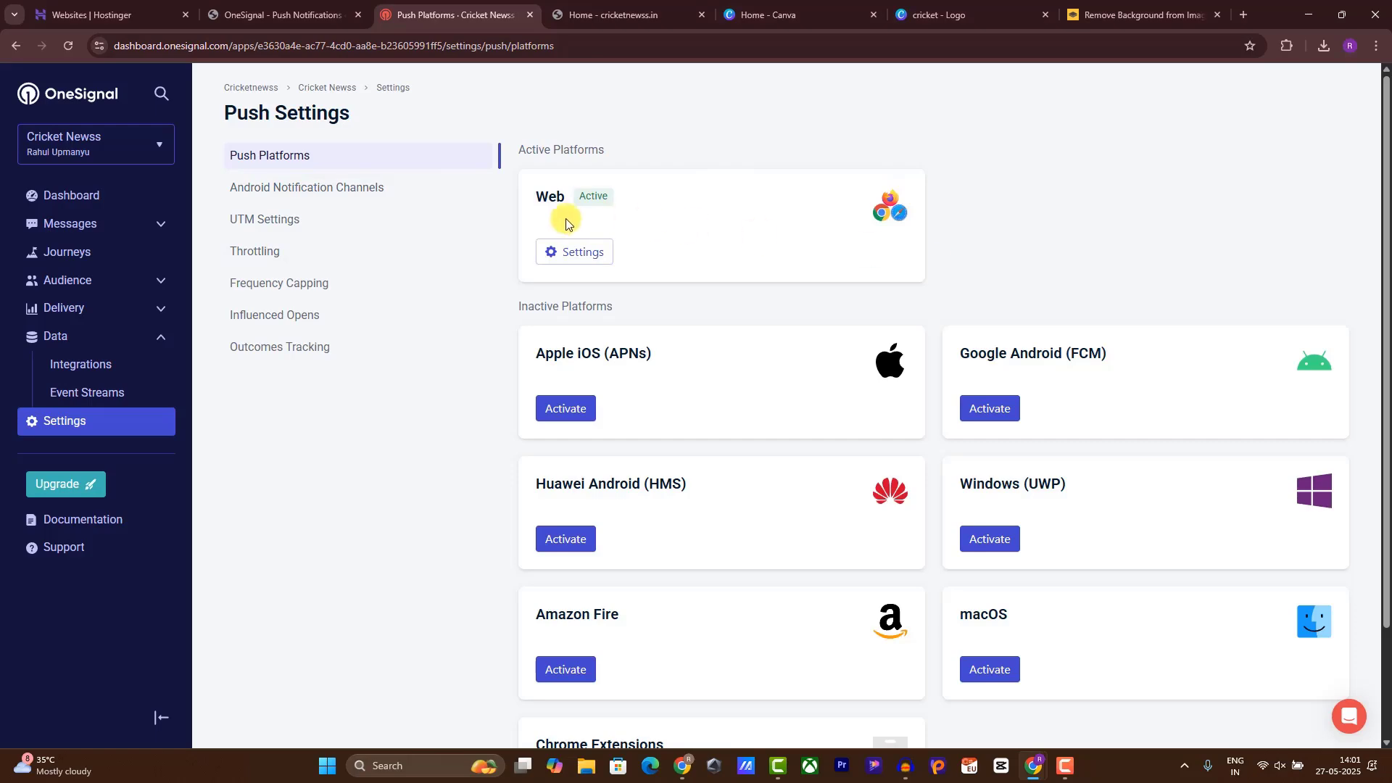
pyautogui.click(575, 252)
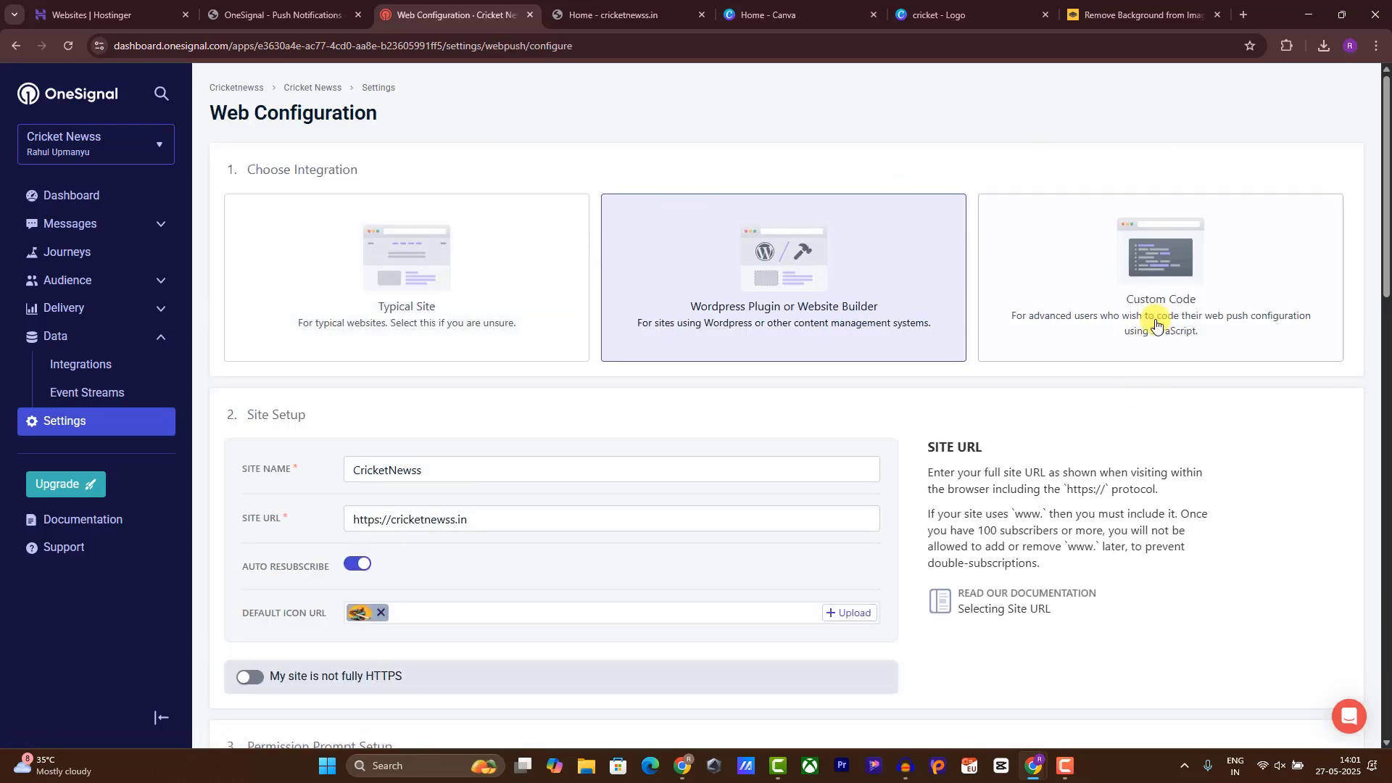
# Edit the Push Slide Prompt, enable customized text and set its instructions to "Want To Read Latest Cricket News?"
pyautogui.moveTo(1386, 279); pyautogui.dragTo(1382, 463)
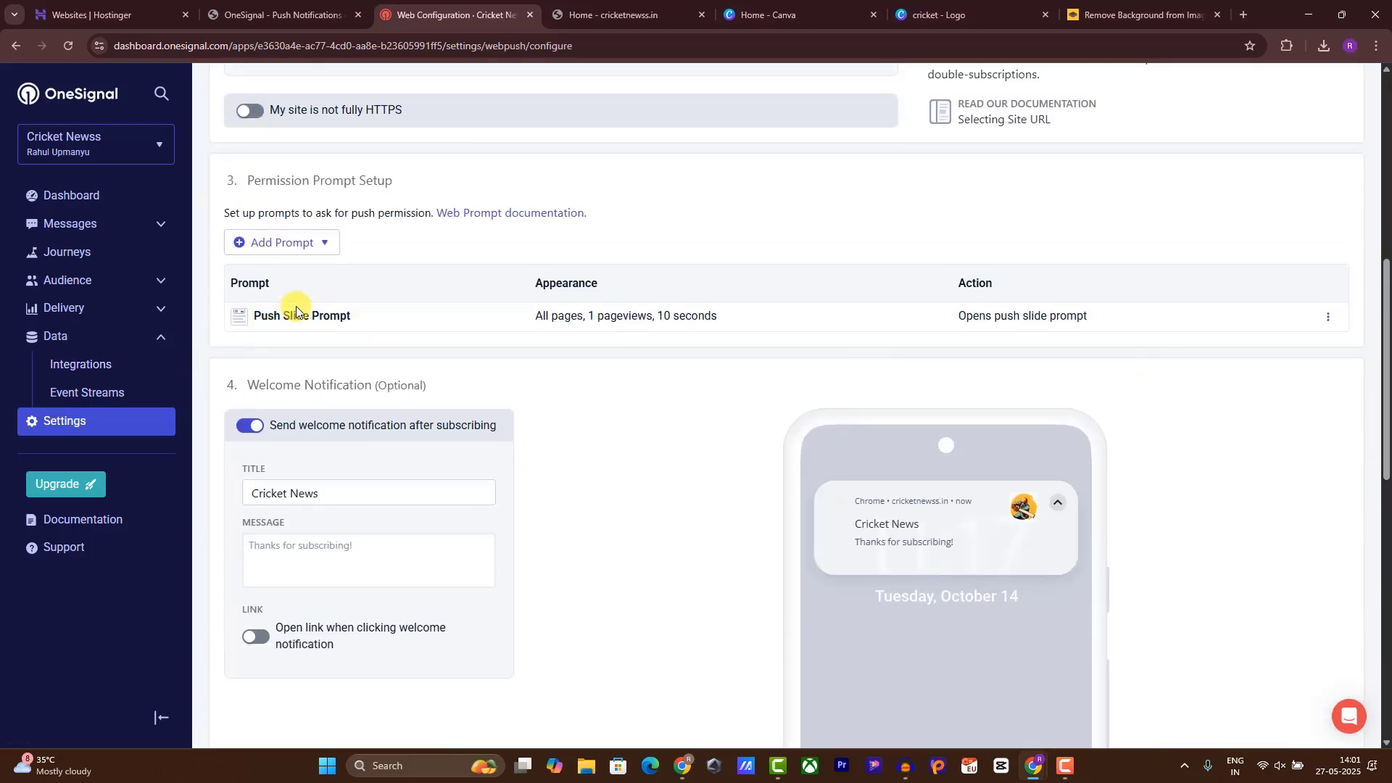
pyautogui.click(1327, 319)
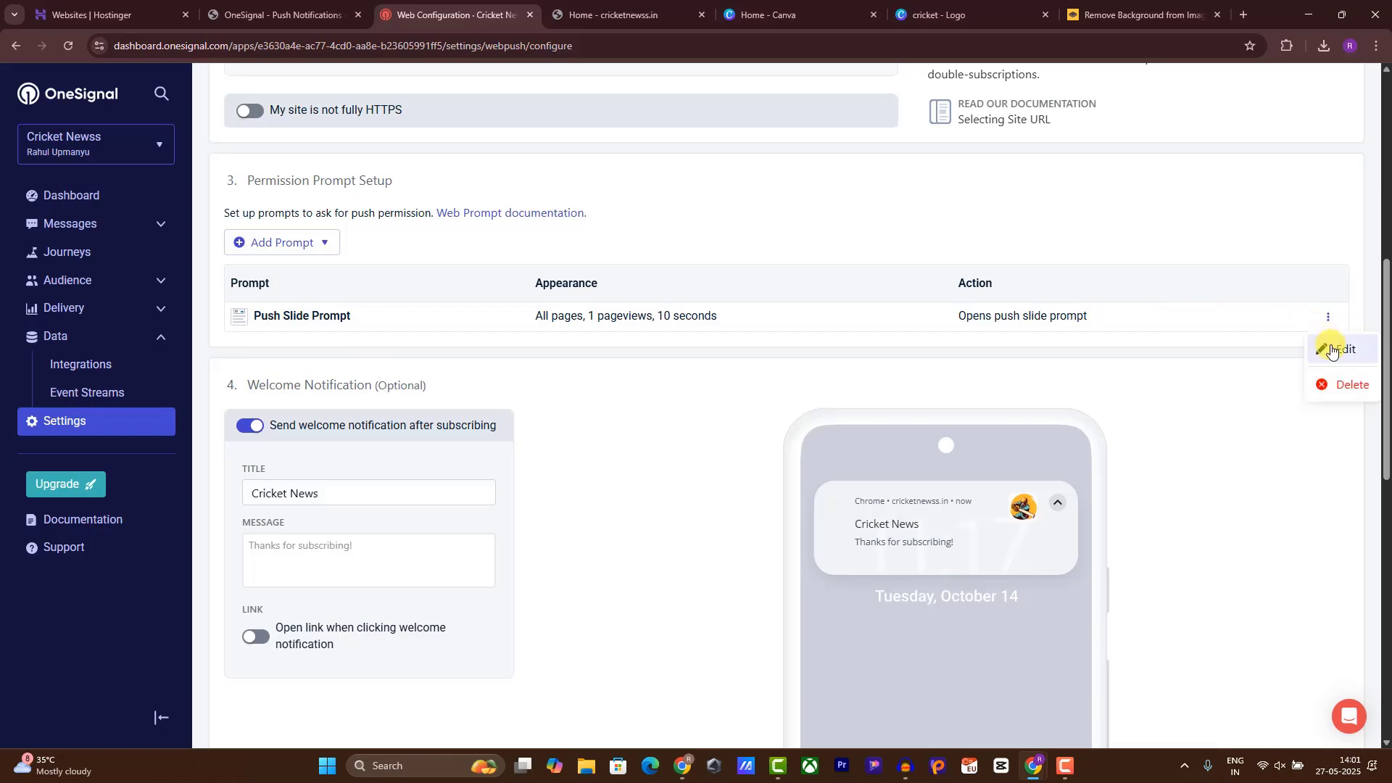
pyautogui.click(1332, 350)
pyautogui.click(300, 380)
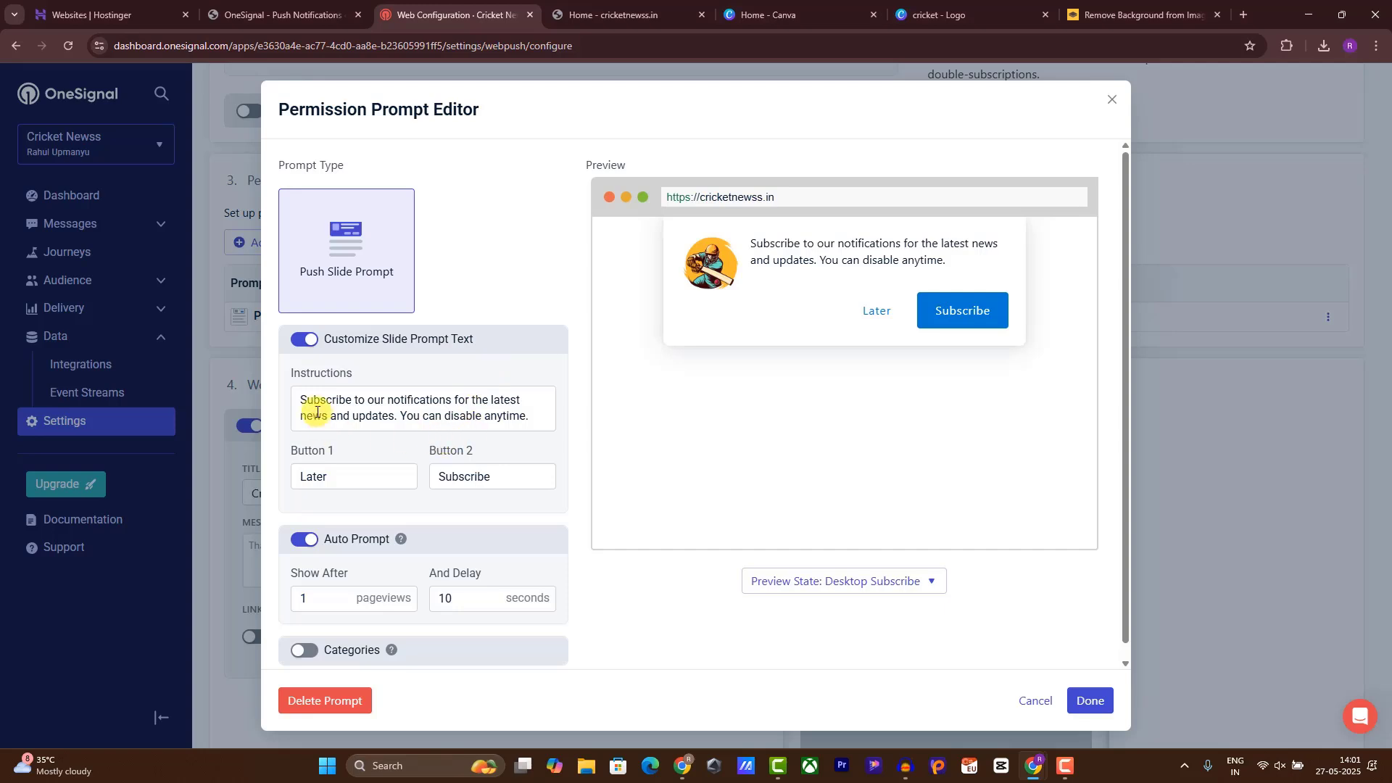
pyautogui.moveTo(301, 398); pyautogui.dragTo(662, 428)
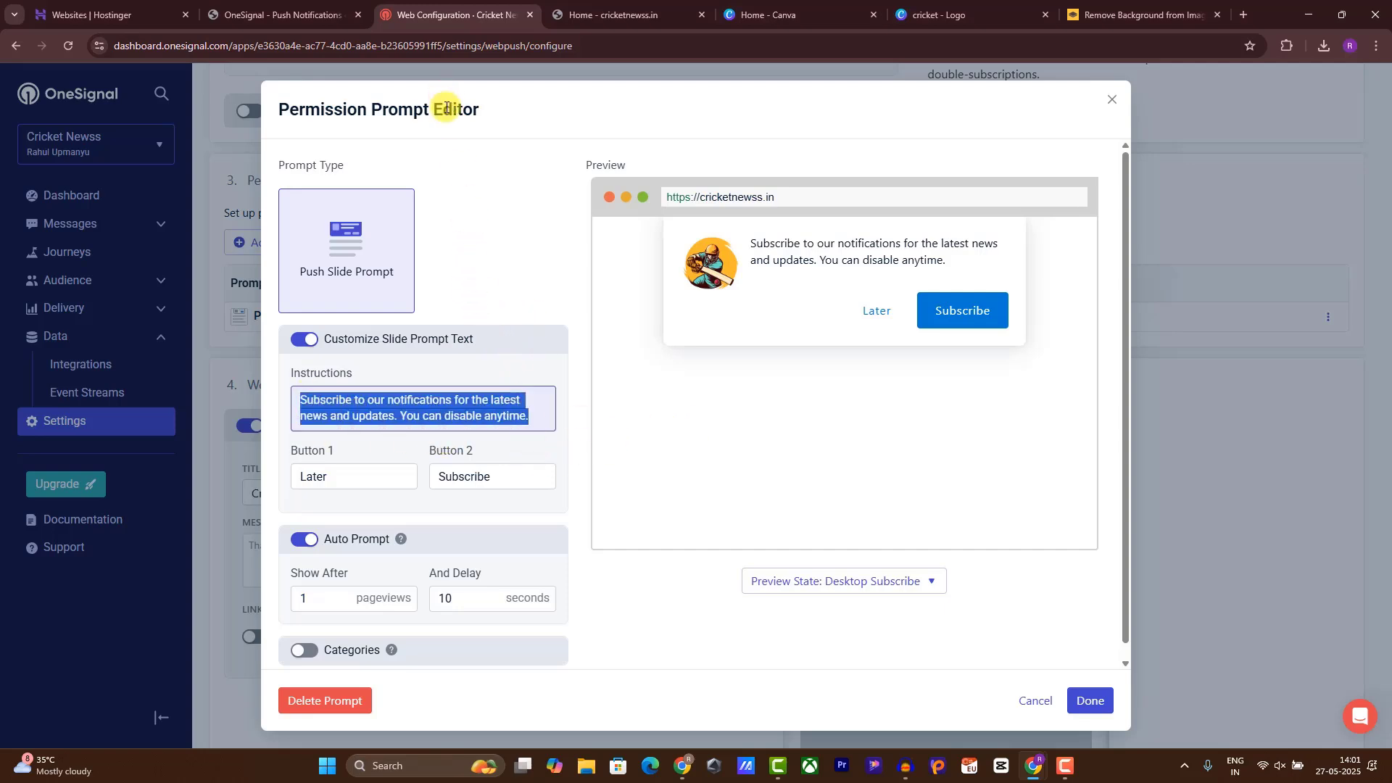
pyautogui.write('Want To Read Latest Cricket News?')
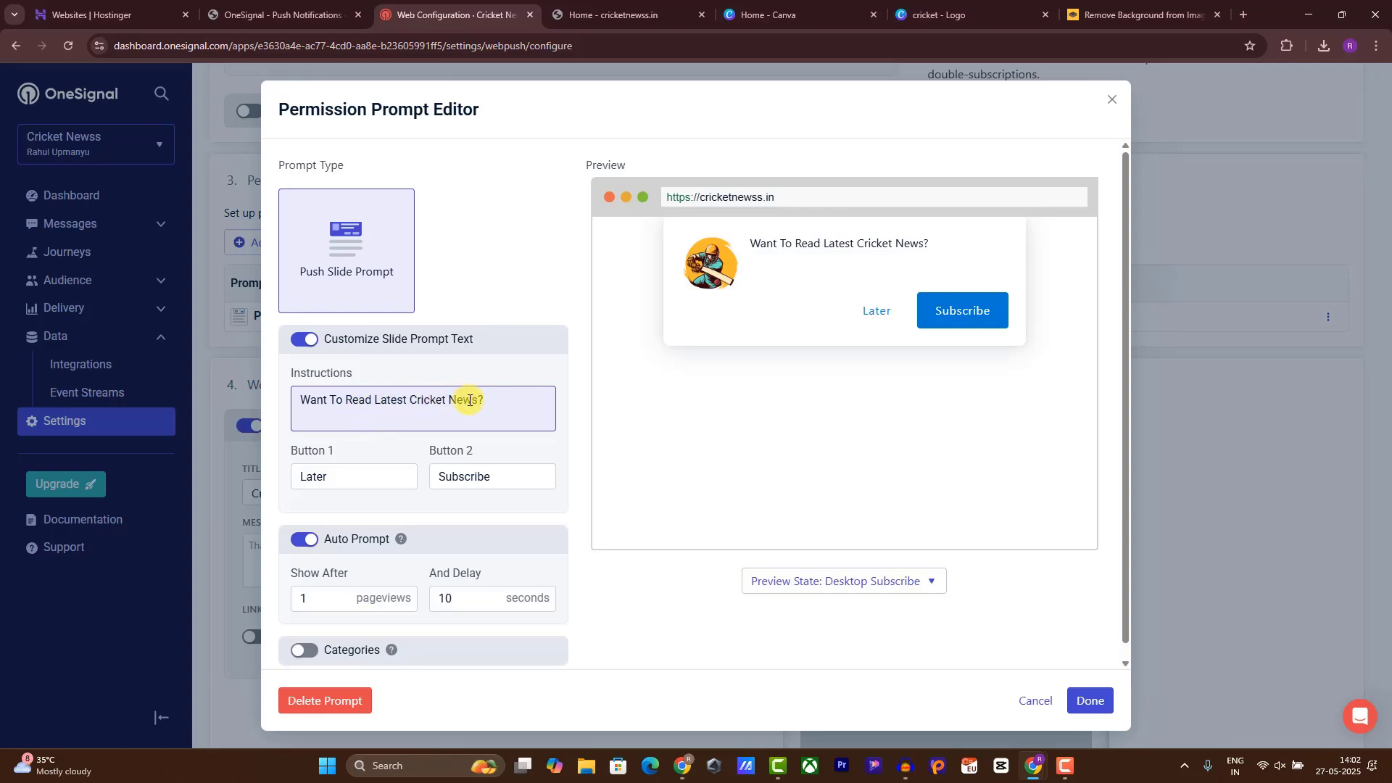
# Label the slide prompt's first button "No" and its second button "Yes"
pyautogui.click(376, 472)
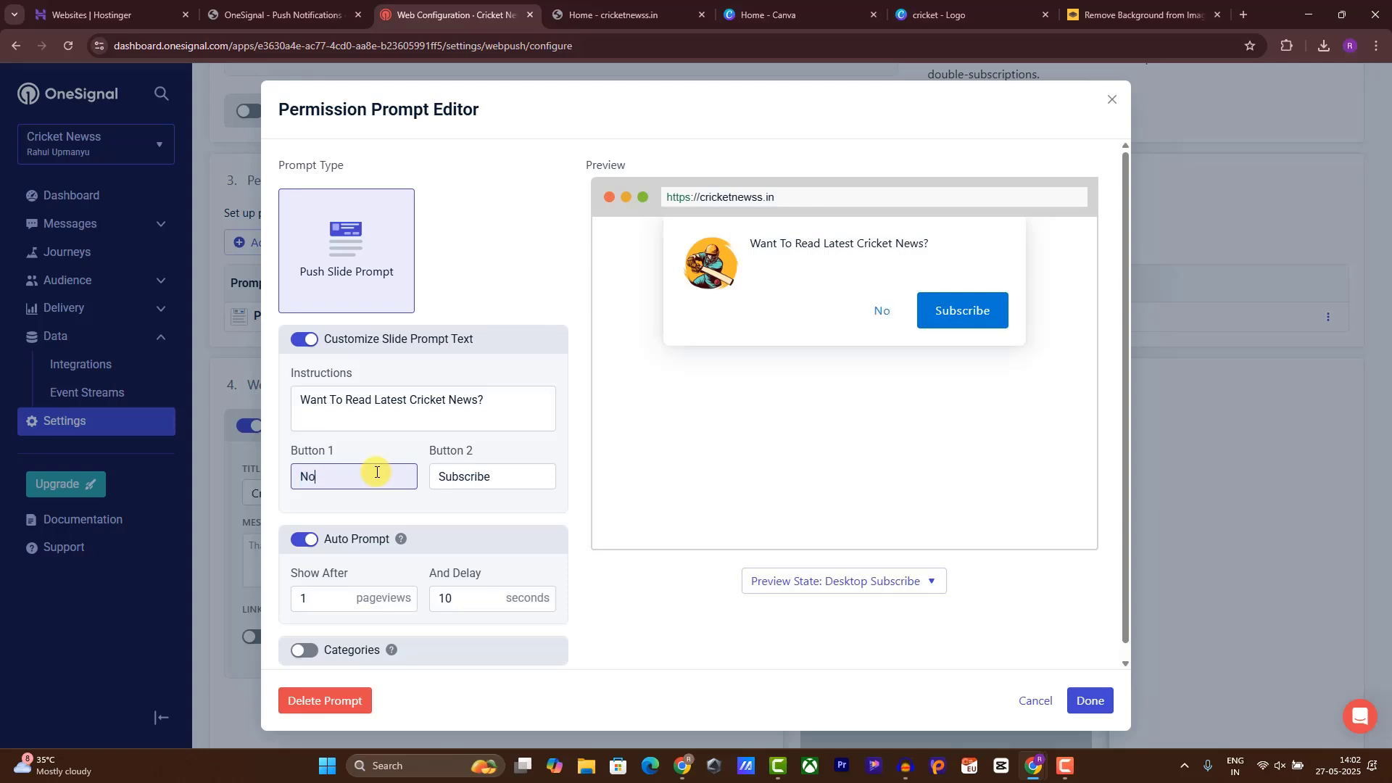
pyautogui.click(472, 476)
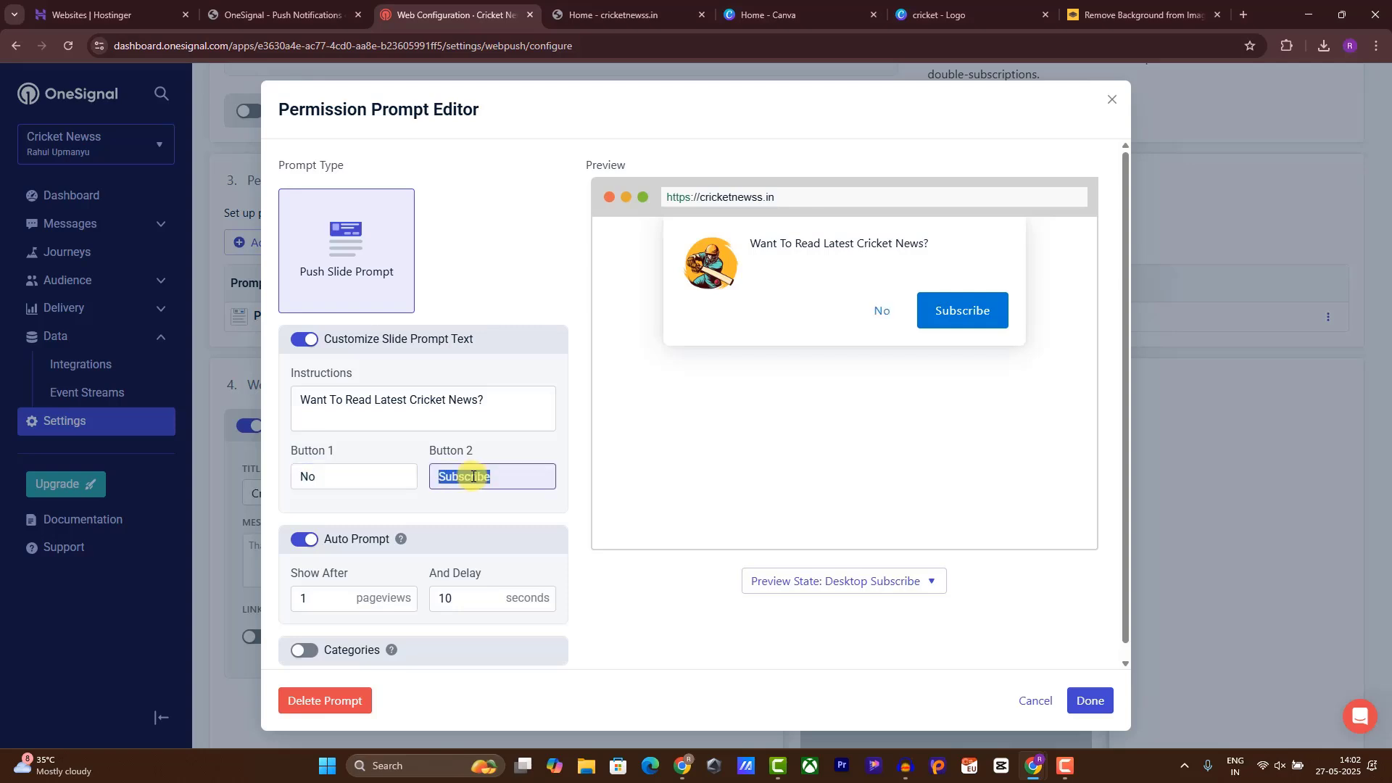
pyautogui.write('Yes')
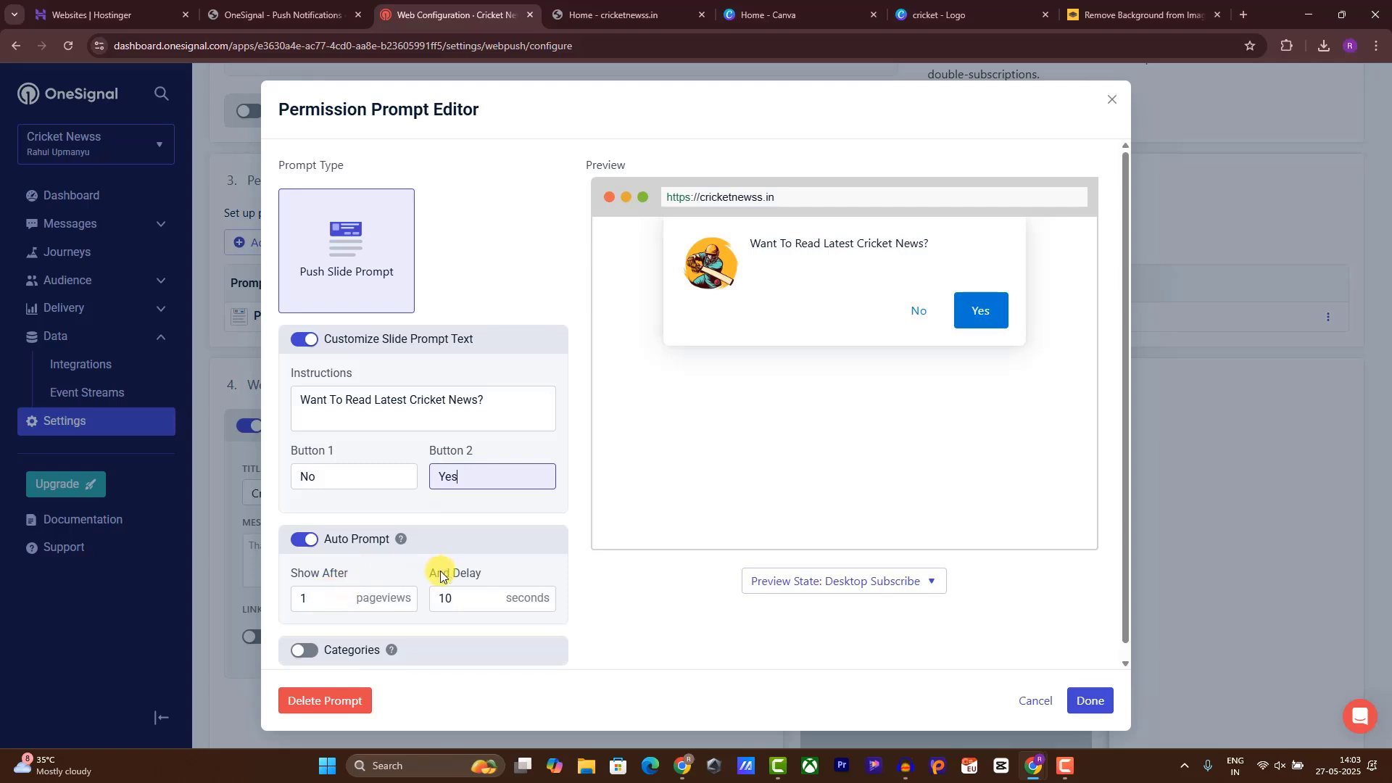
# Keep the auto prompt delay at 10 seconds, apply the prompt changes and save the web configuration
pyautogui.doubleClick(493, 606)
pyautogui.click(491, 596)
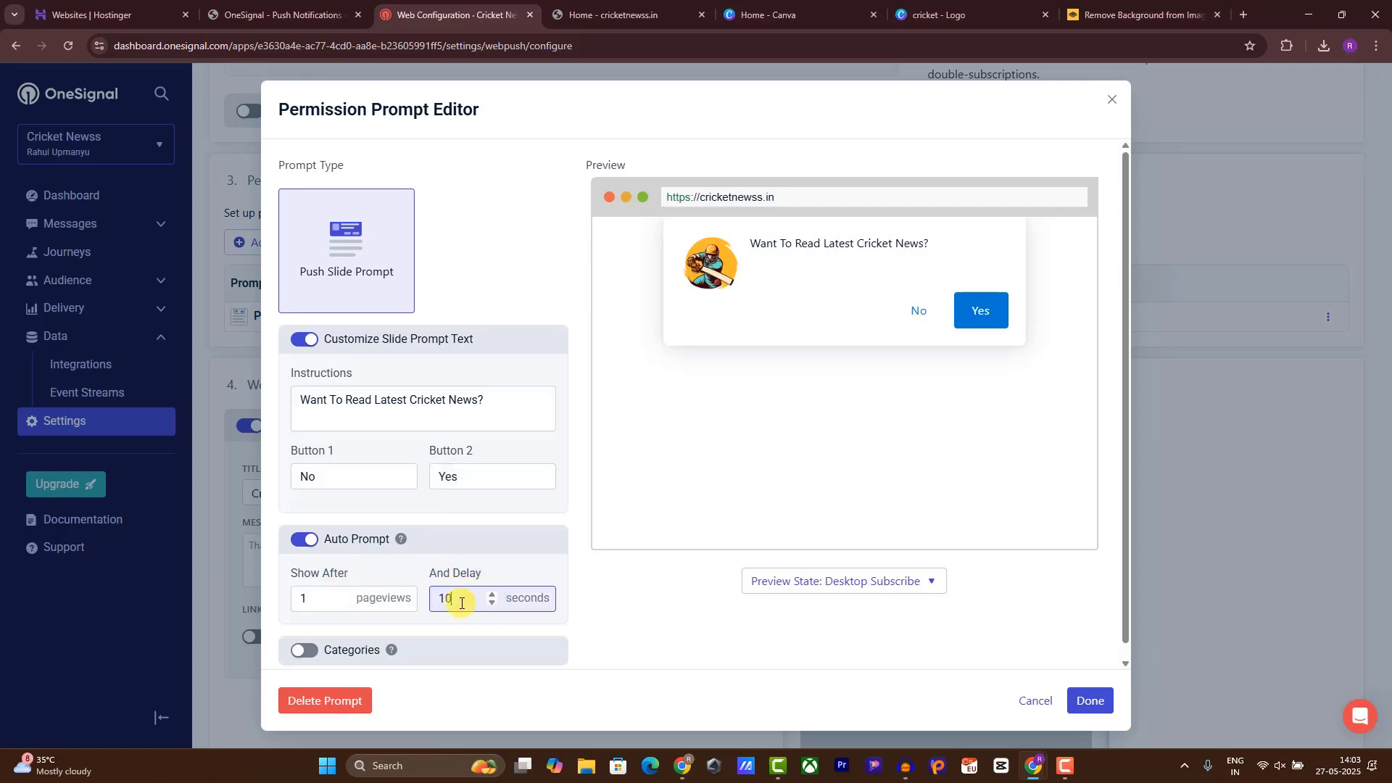
pyautogui.click(1090, 699)
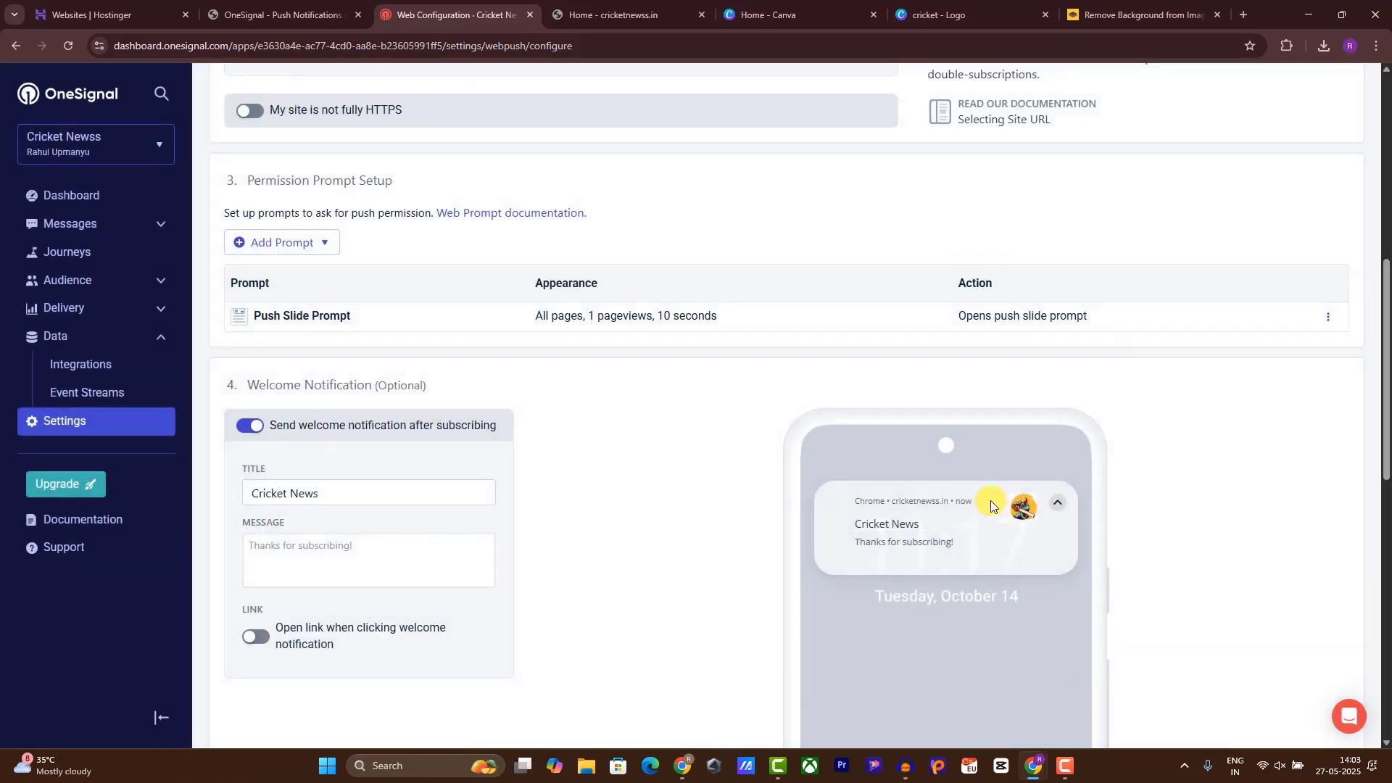
pyautogui.scroll(-10, 435, 399)
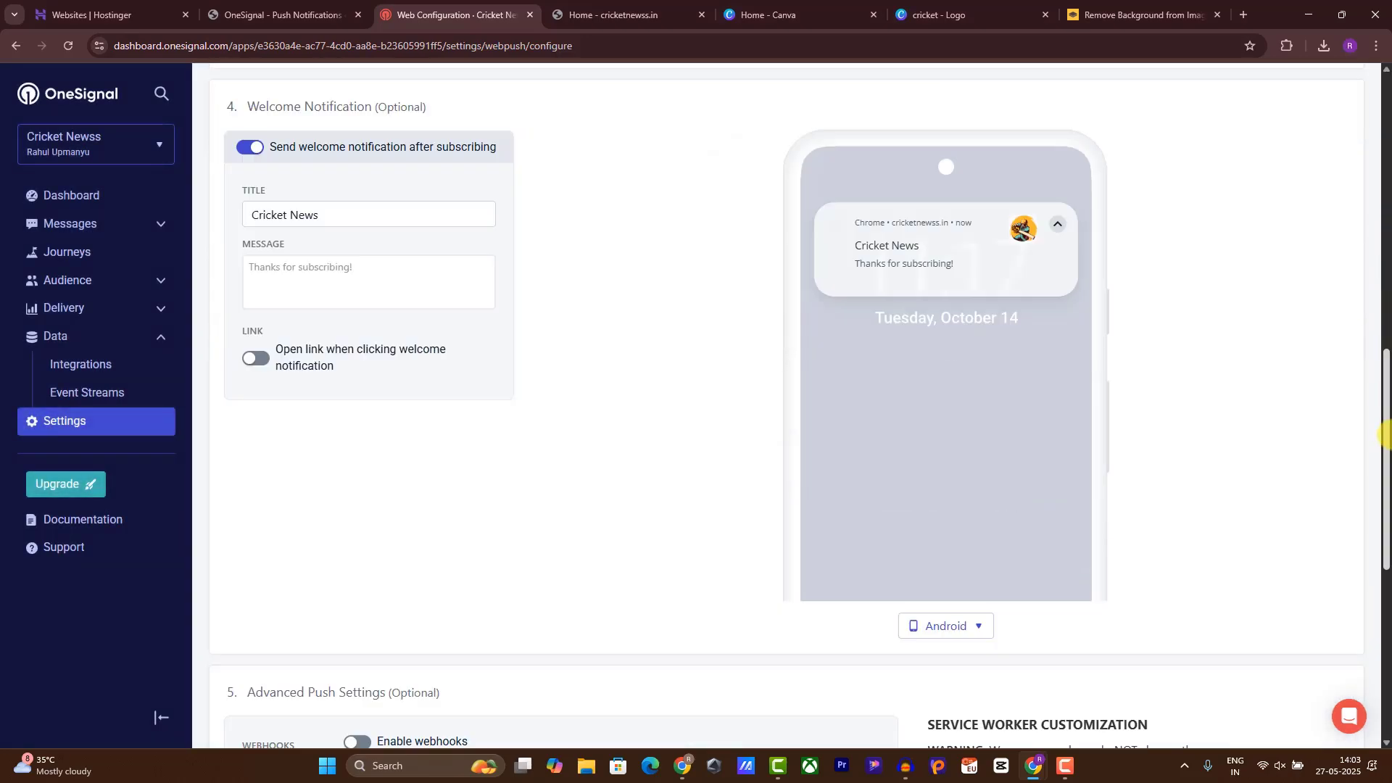
pyautogui.click(229, 686)
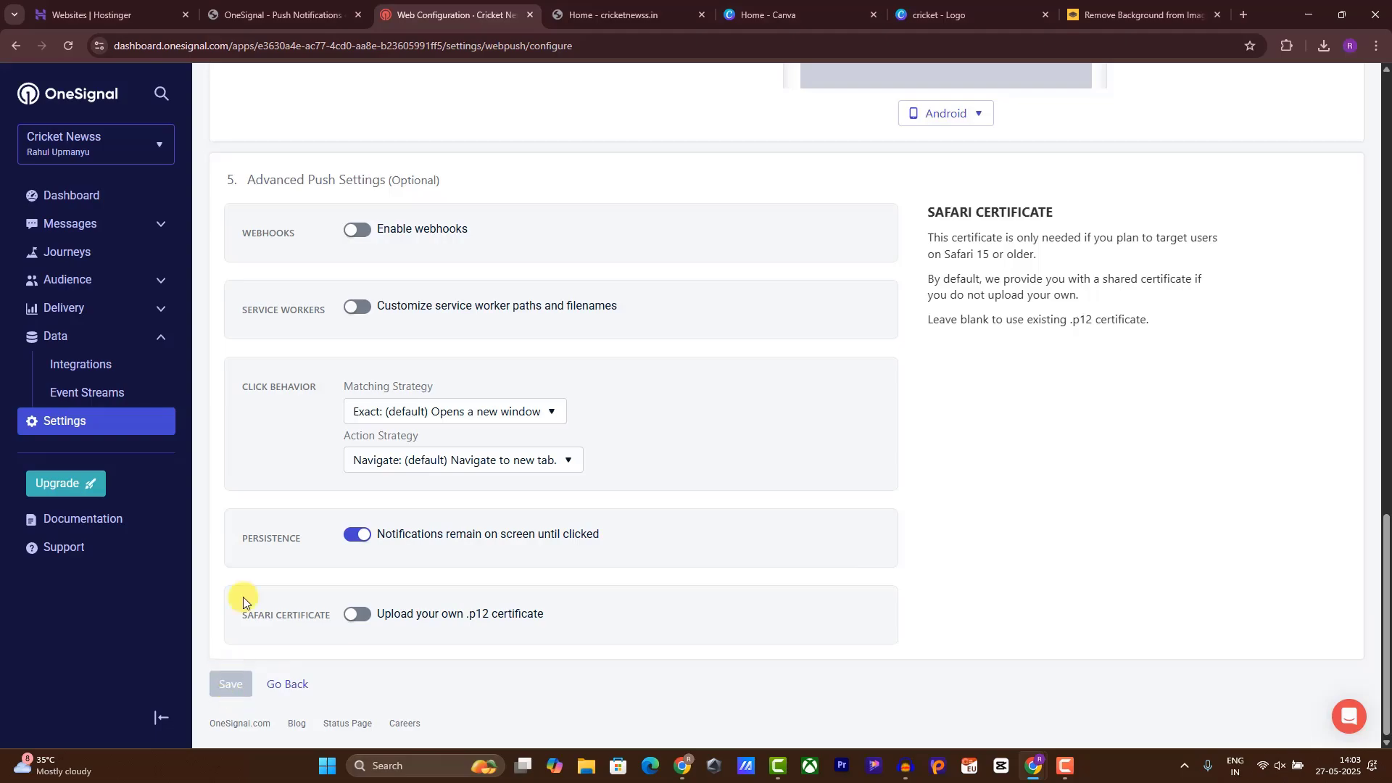
# Reload the cricketnewss.in home page and check the wording of the subscription prompt again
pyautogui.click(555, 11)
pyautogui.click(68, 44)
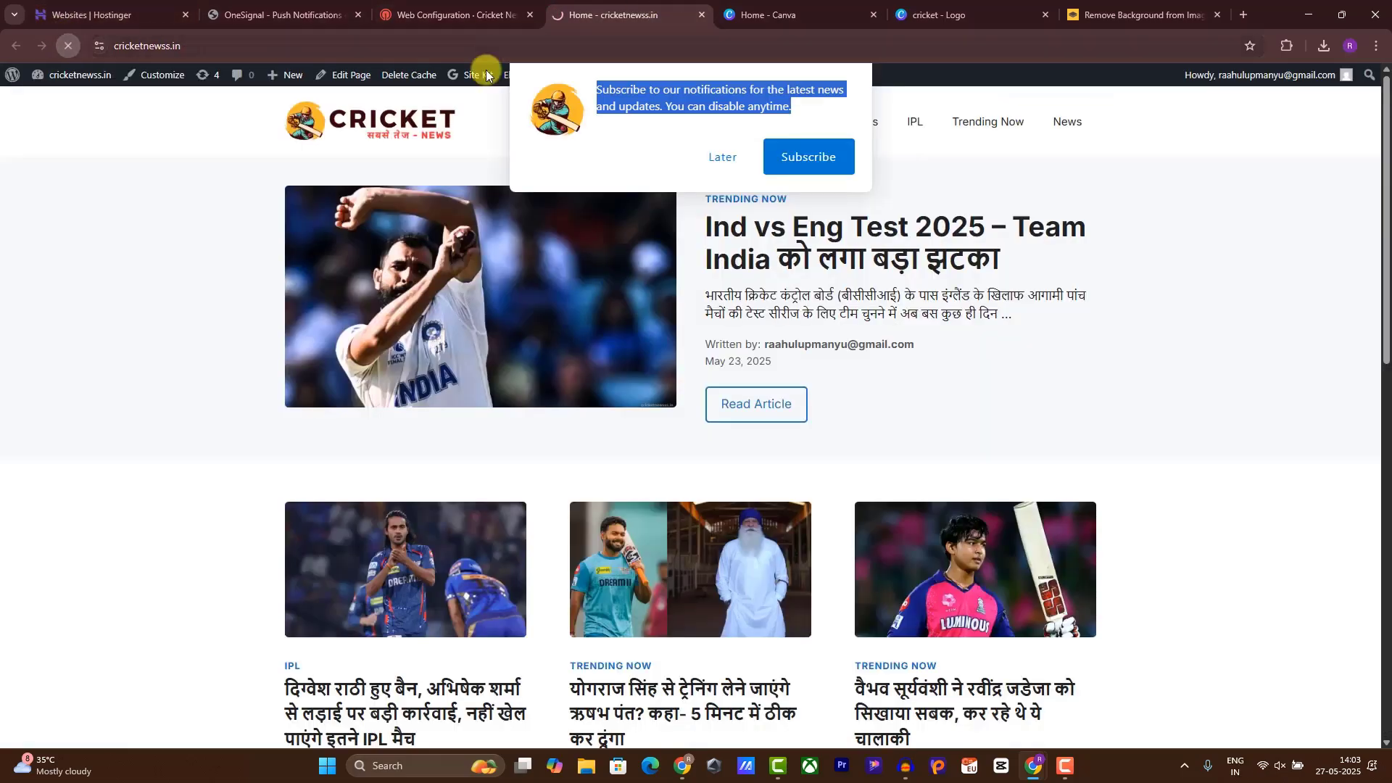
pyautogui.moveTo(1386, 330); pyautogui.dragTo(1364, 392)
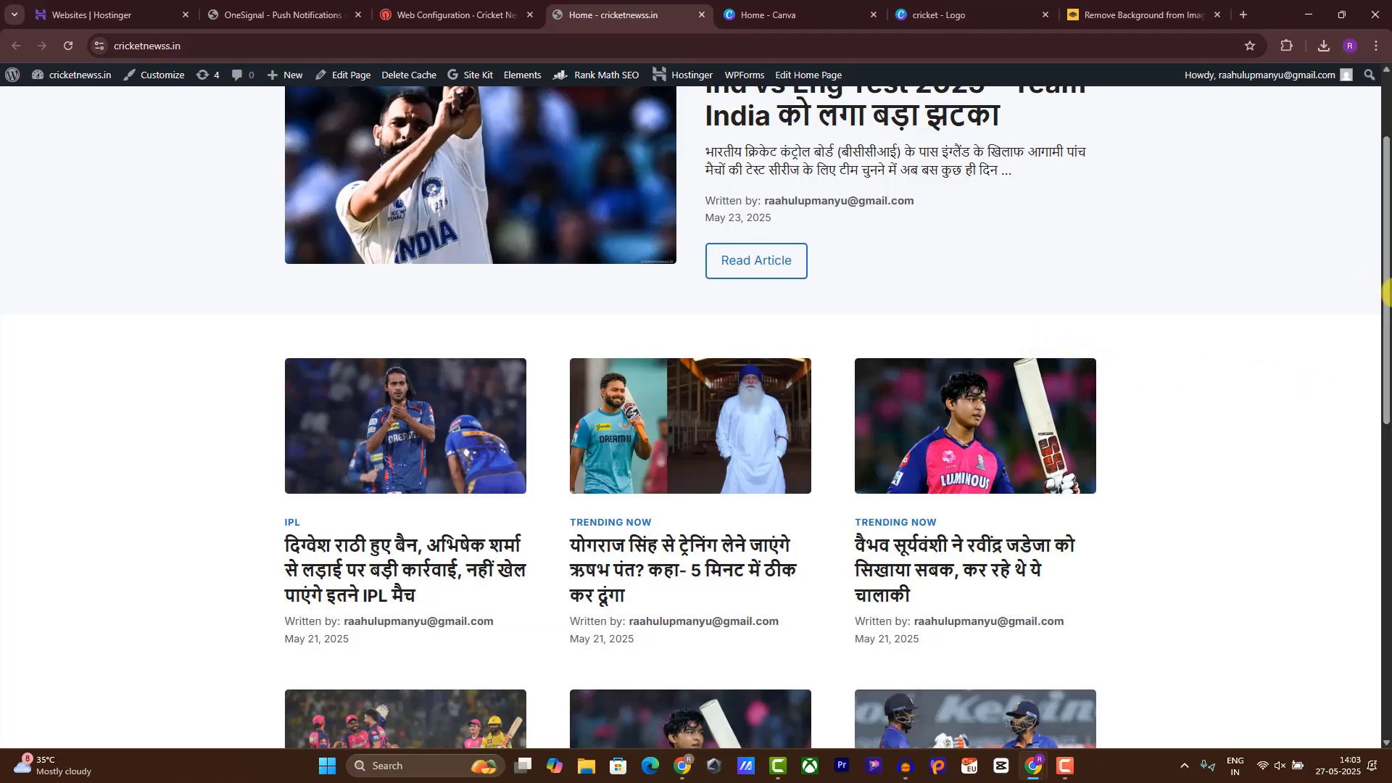
pyautogui.moveTo(1387, 293); pyautogui.dragTo(1385, 105)
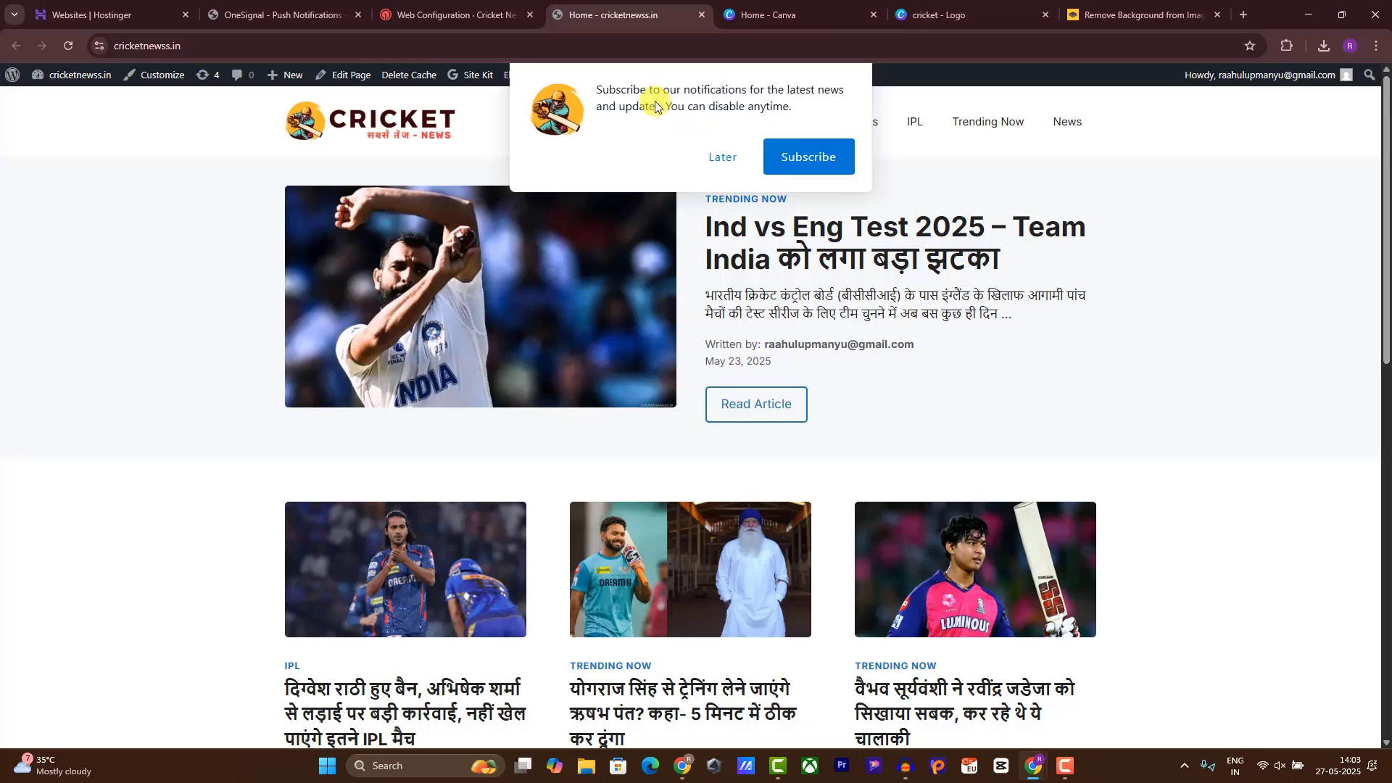
pyautogui.tripleClick(655, 102)
# Reopen the Push Slide Prompt in OneSignal's web configuration, review its text, buttons and delay, and close the editor
pyautogui.click(520, 6)
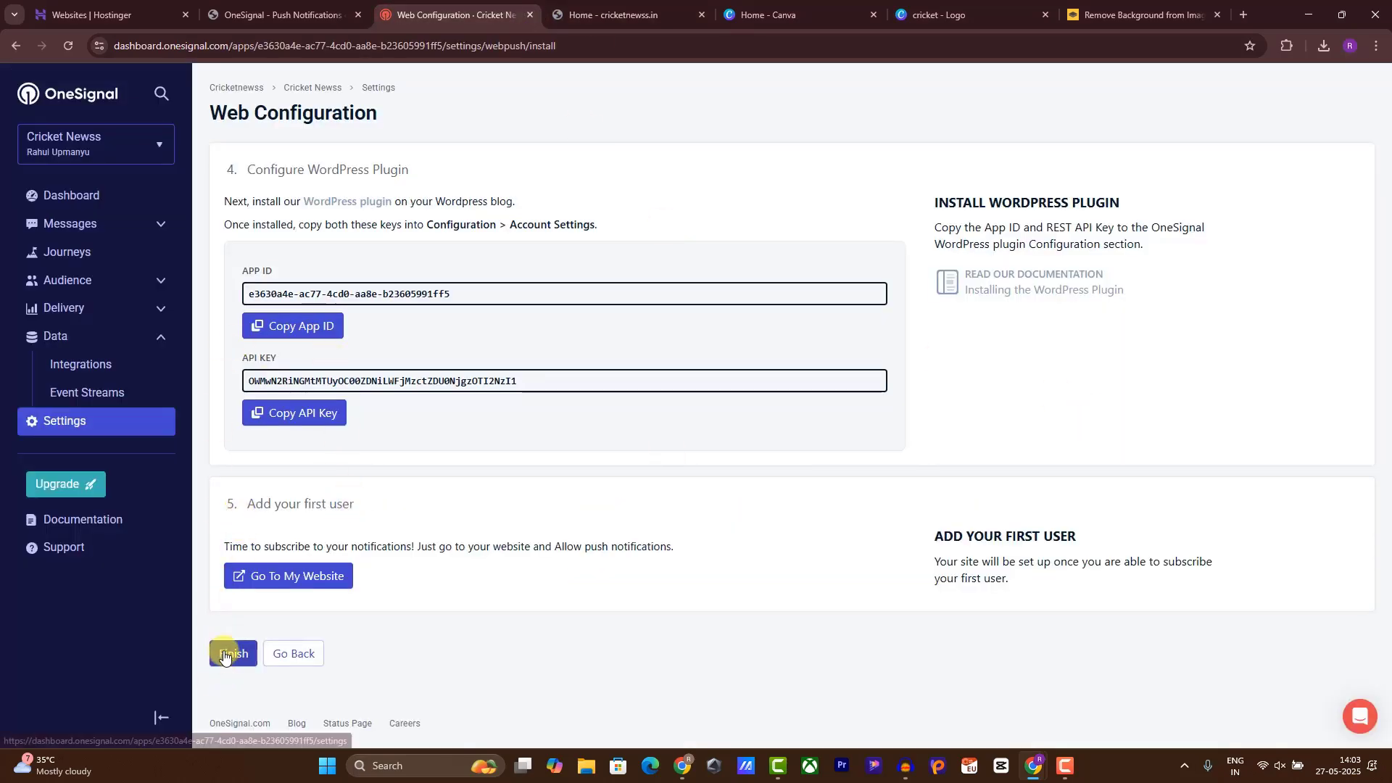
pyautogui.click(67, 422)
pyautogui.click(401, 239)
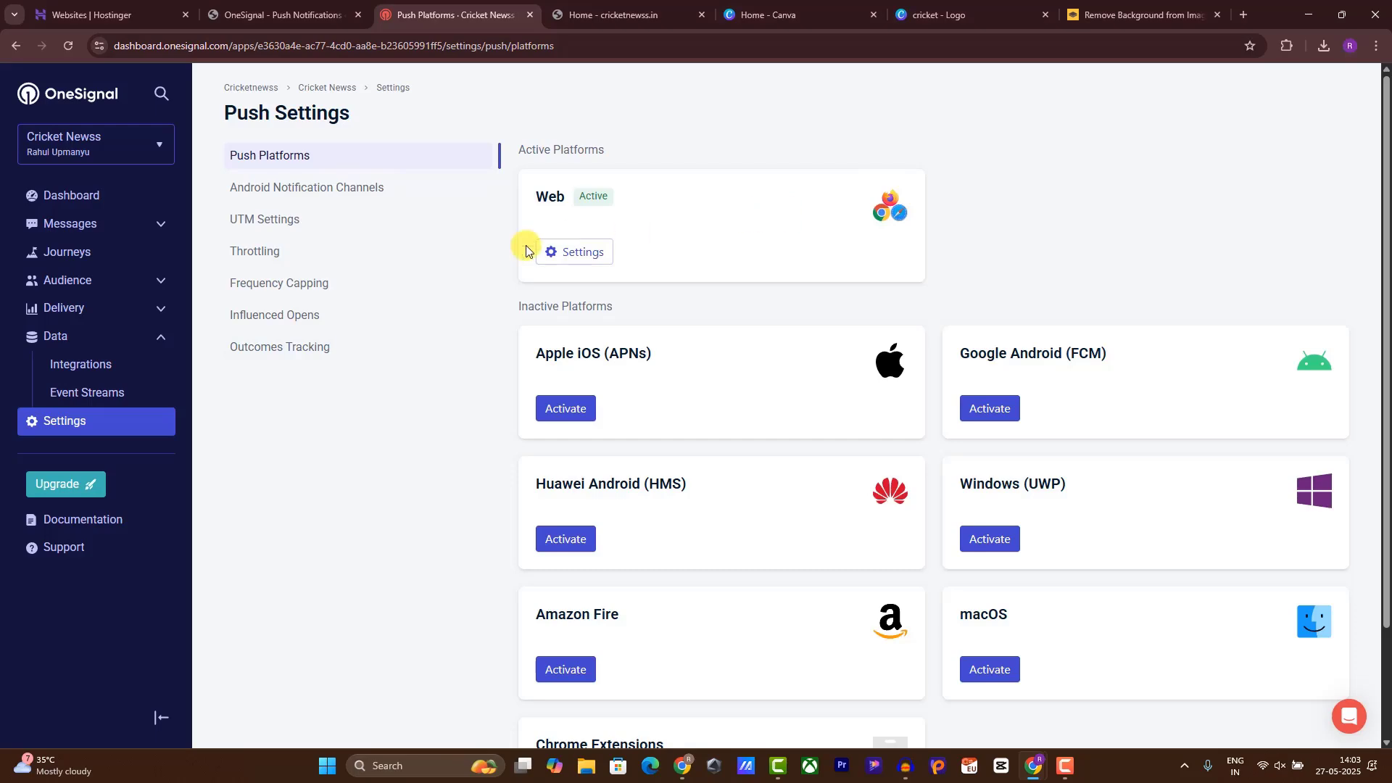
pyautogui.click(554, 251)
pyautogui.scroll(-1, 1386, 294)
pyautogui.moveTo(1387, 293); pyautogui.dragTo(1386, 350)
pyautogui.click(1328, 195)
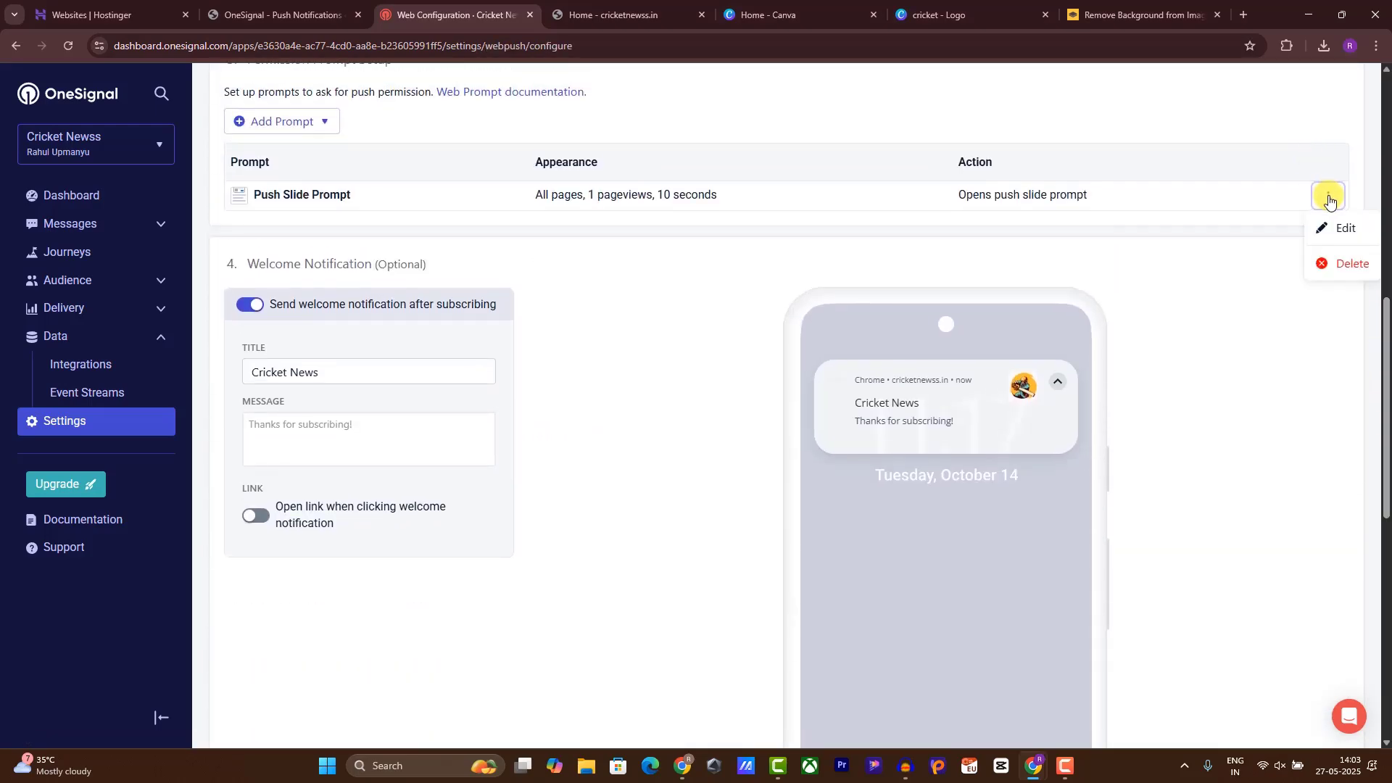
pyautogui.click(1327, 227)
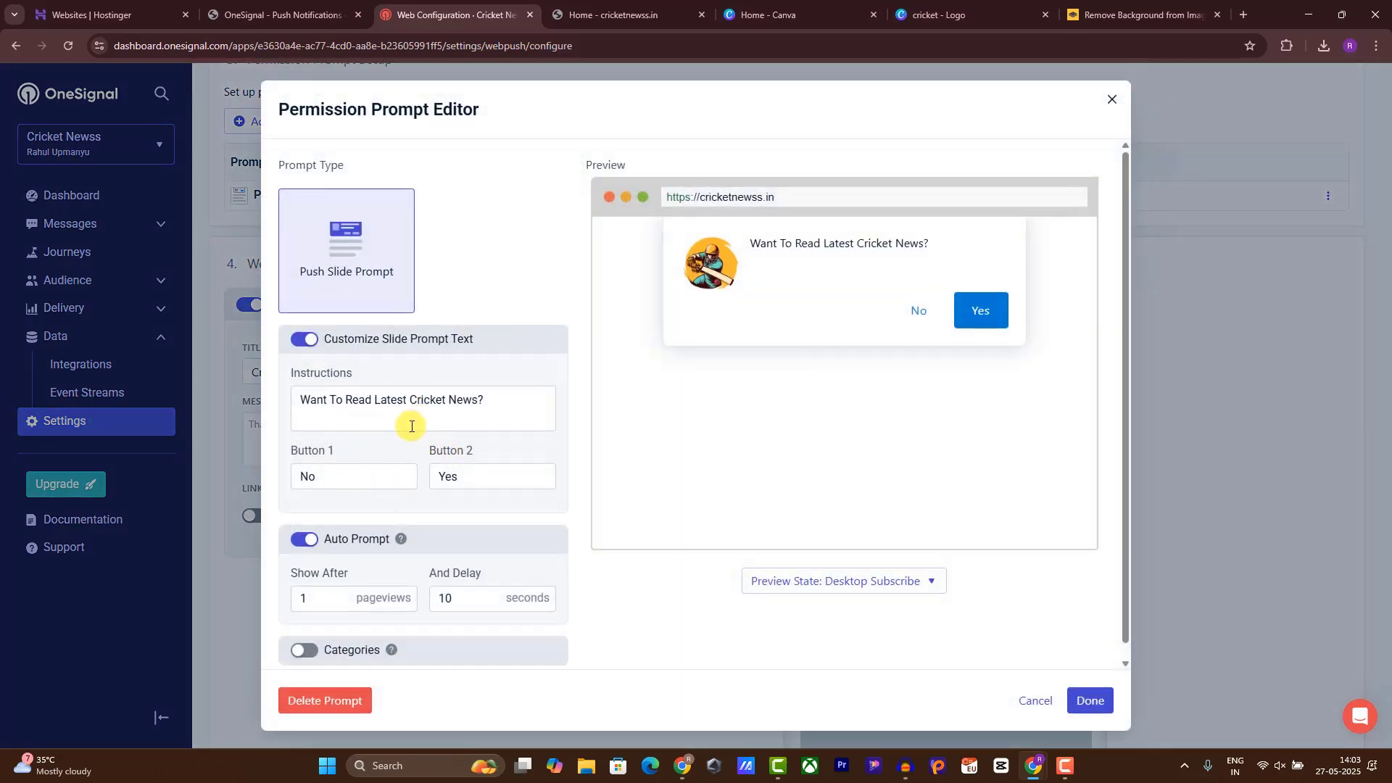
pyautogui.click(1098, 700)
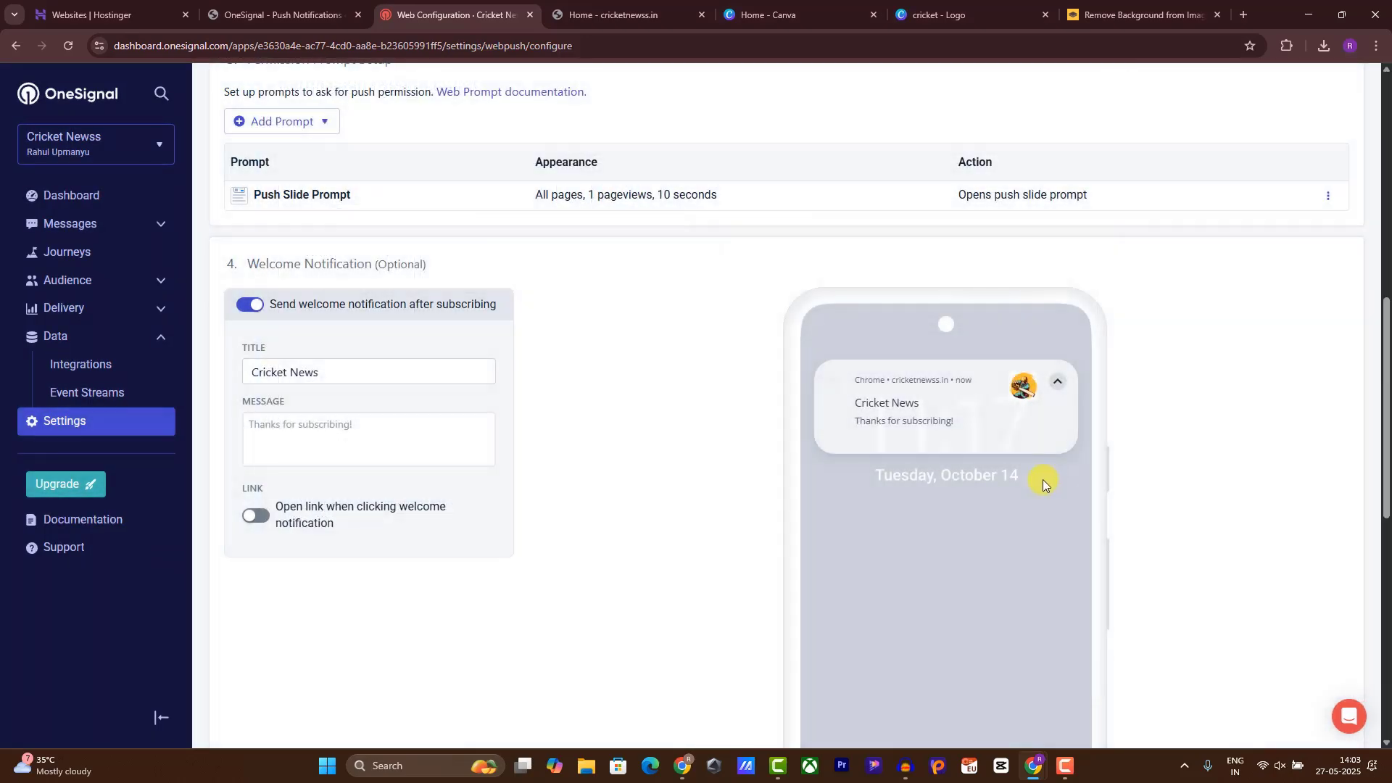